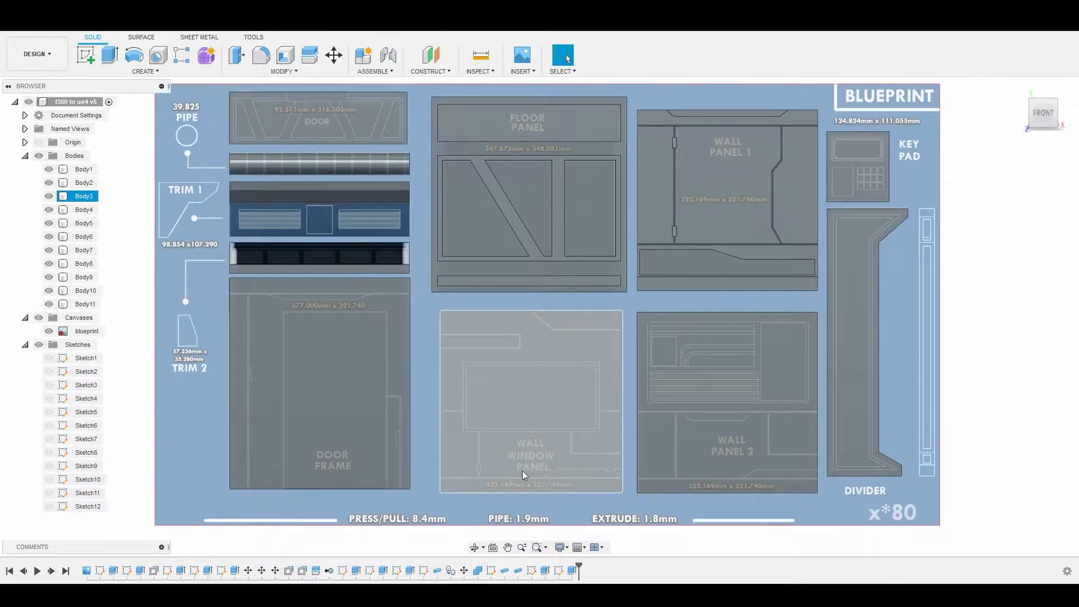
Step: Create a sketch on the wall window panel's front face and offset the panel outline inward by about 38.6 mm
{"action": "scroll", "coordinate": [581, 466], "scroll_direction": "up", "scroll_amount": 3}
{"action": "left_click", "coordinate": [504, 329]}
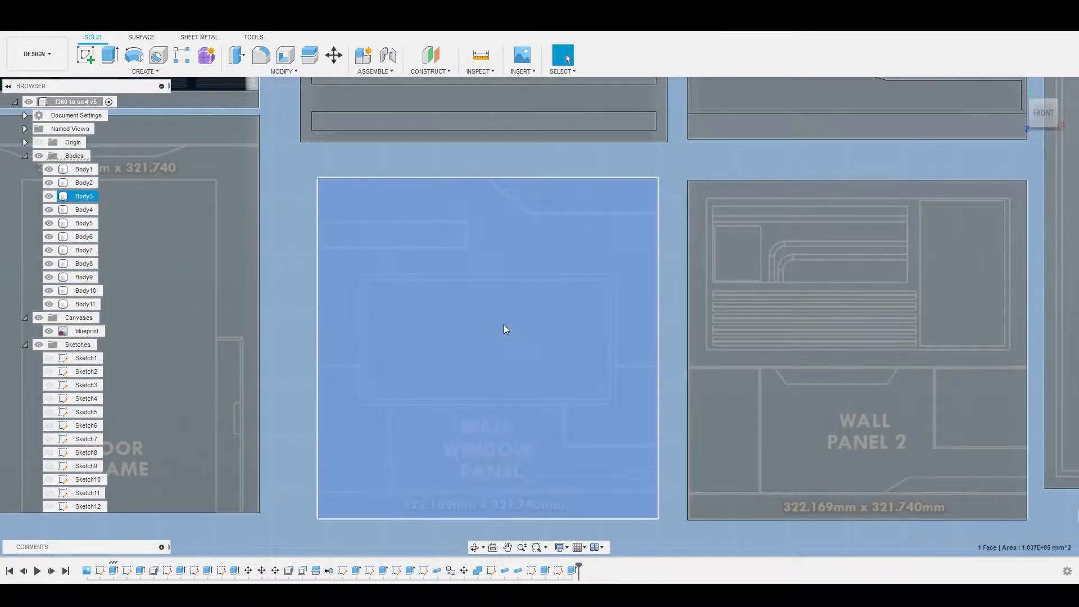
{"action": "right_click", "coordinate": [470, 315]}
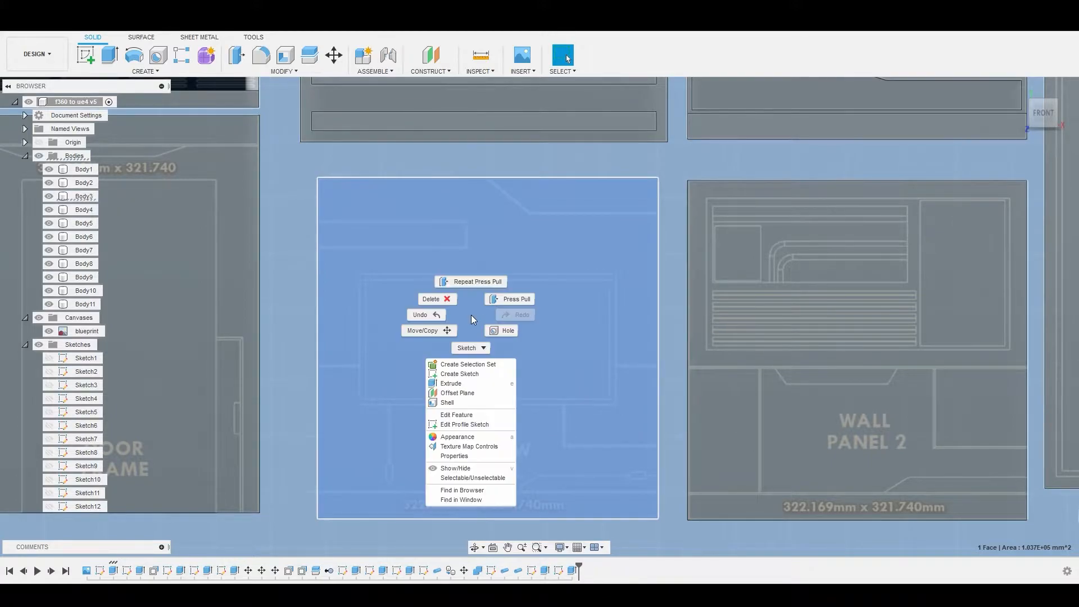
{"action": "left_click", "coordinate": [455, 375]}
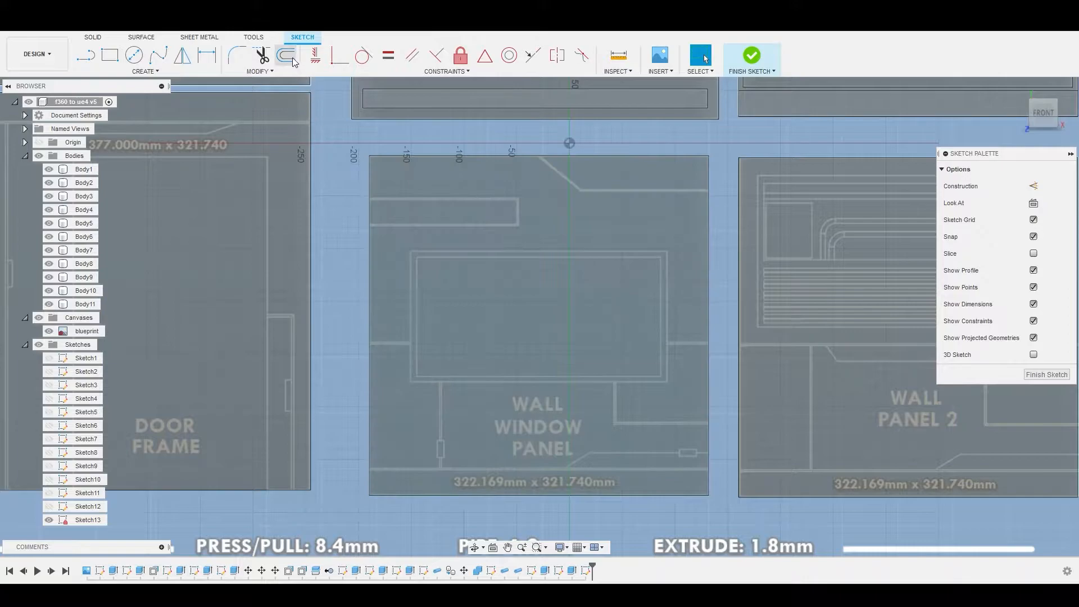
{"action": "left_click", "coordinate": [287, 57]}
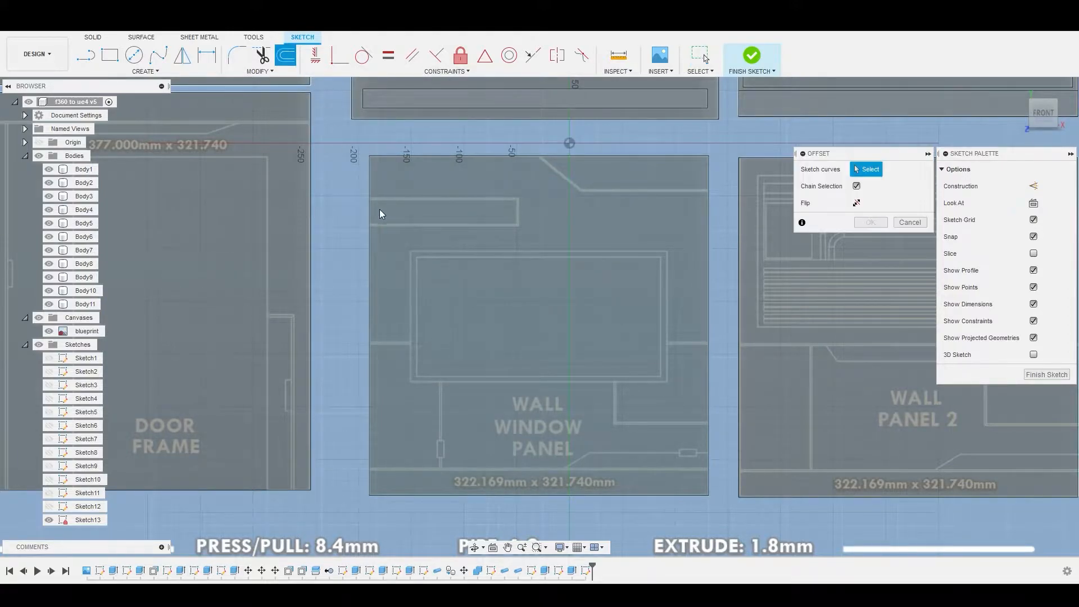
{"action": "left_click", "coordinate": [369, 213]}
{"action": "left_click_drag", "start_coordinate": [369, 212], "coordinate": [383, 214]}
{"action": "scroll", "coordinate": [411, 362], "scroll_direction": "up", "scroll_amount": 5}
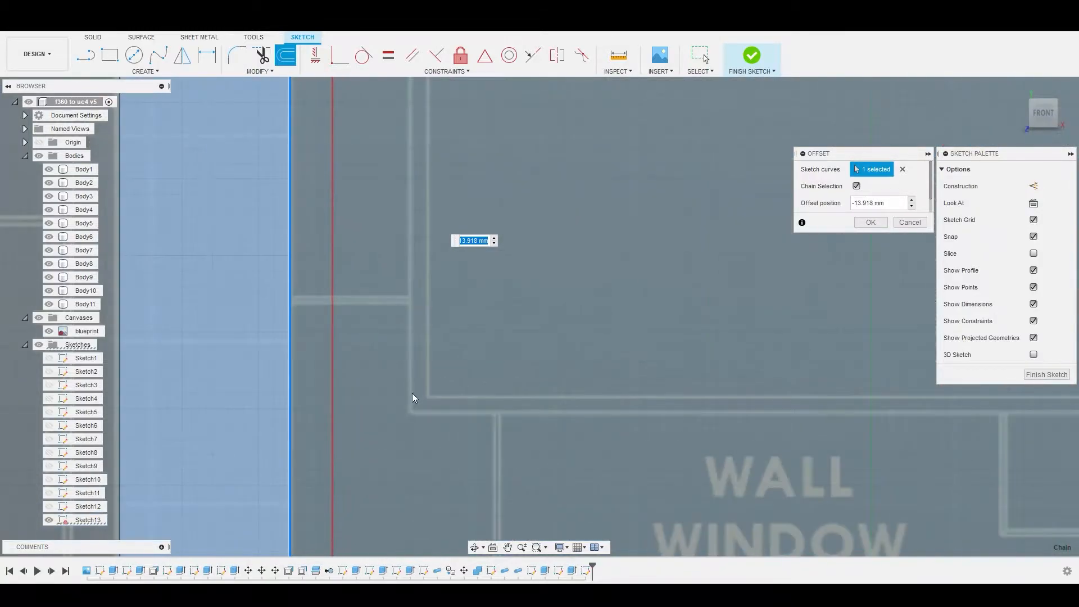
{"action": "scroll", "coordinate": [422, 165], "scroll_direction": "down", "scroll_amount": 6}
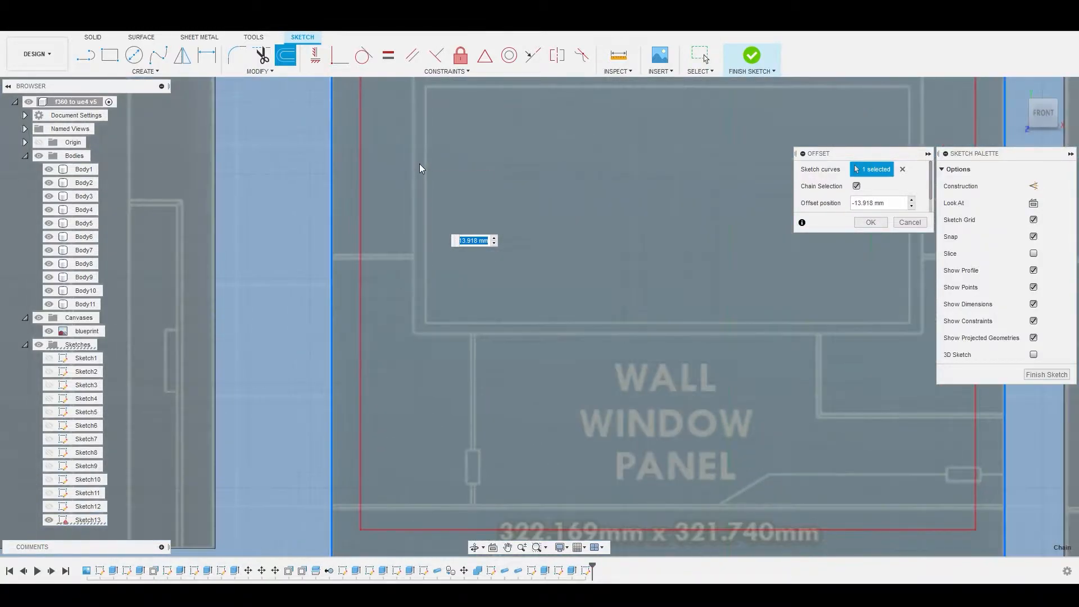
{"action": "left_click_drag", "start_coordinate": [322, 150], "coordinate": [359, 154]}
{"action": "right_click", "coordinate": [426, 251]}
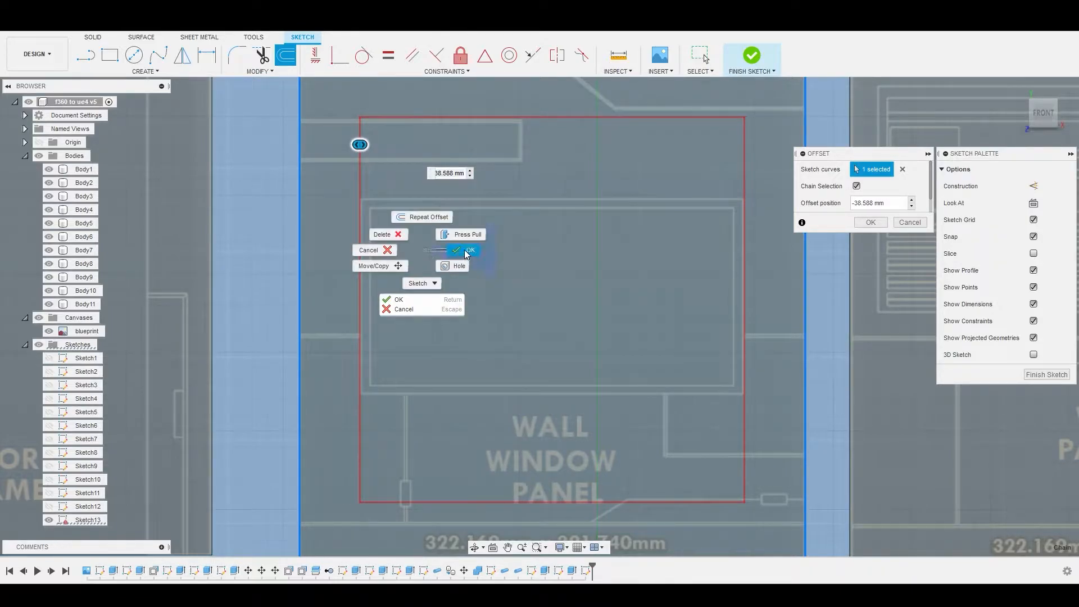
{"action": "left_click", "coordinate": [466, 252]}
Step: Draw a two-point rectangle over the blueprint's outer window outline, spanning the width between the offset lines
{"action": "left_click", "coordinate": [110, 55]}
{"action": "scroll", "coordinate": [537, 265], "scroll_direction": "up", "scroll_amount": 3}
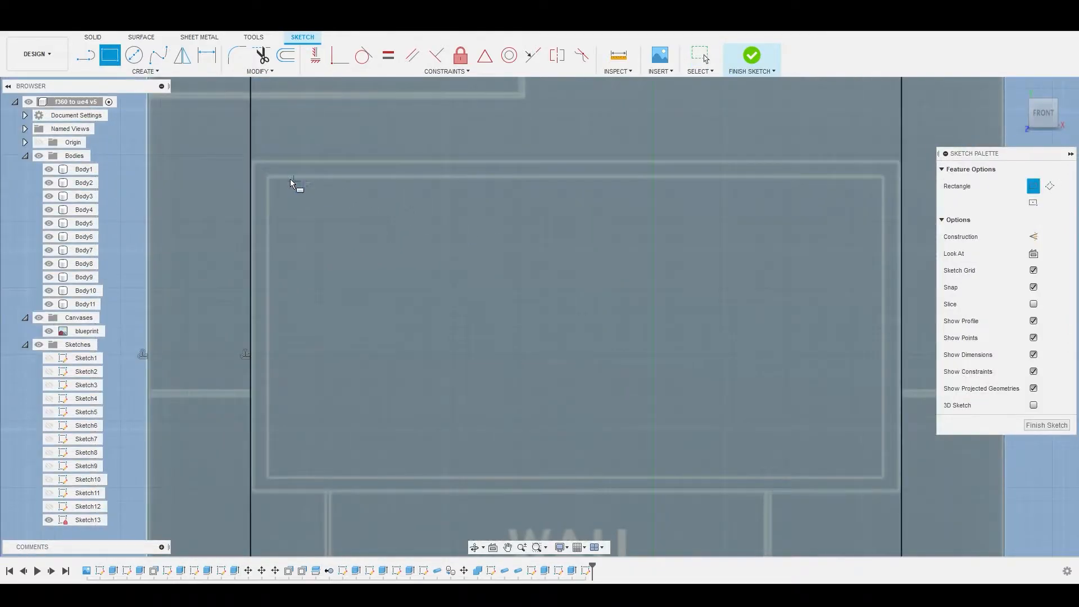
{"action": "left_click", "coordinate": [254, 160]}
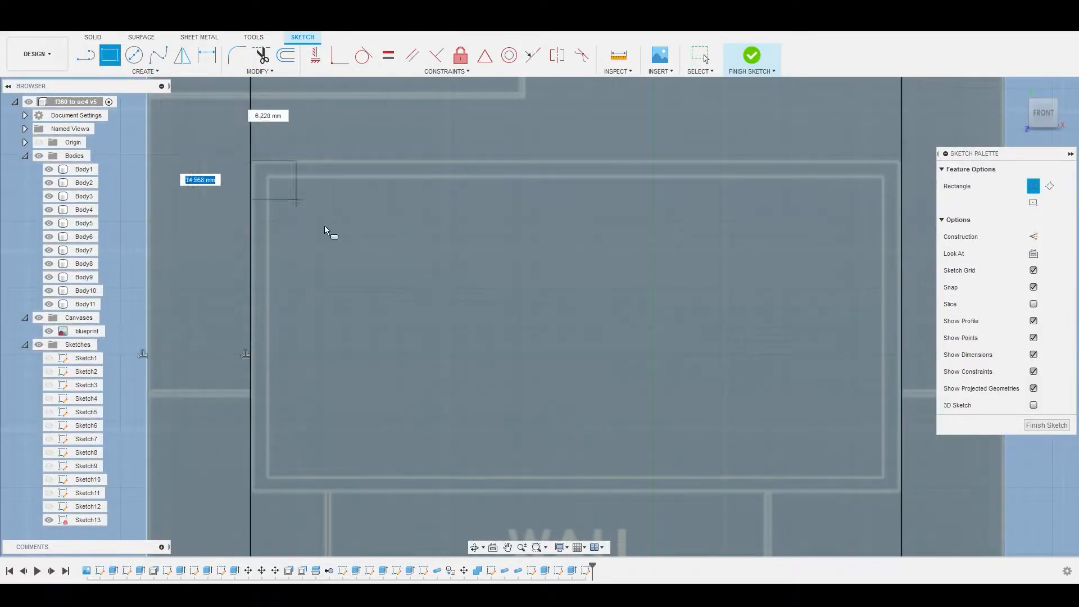
{"action": "left_click", "coordinate": [904, 493]}
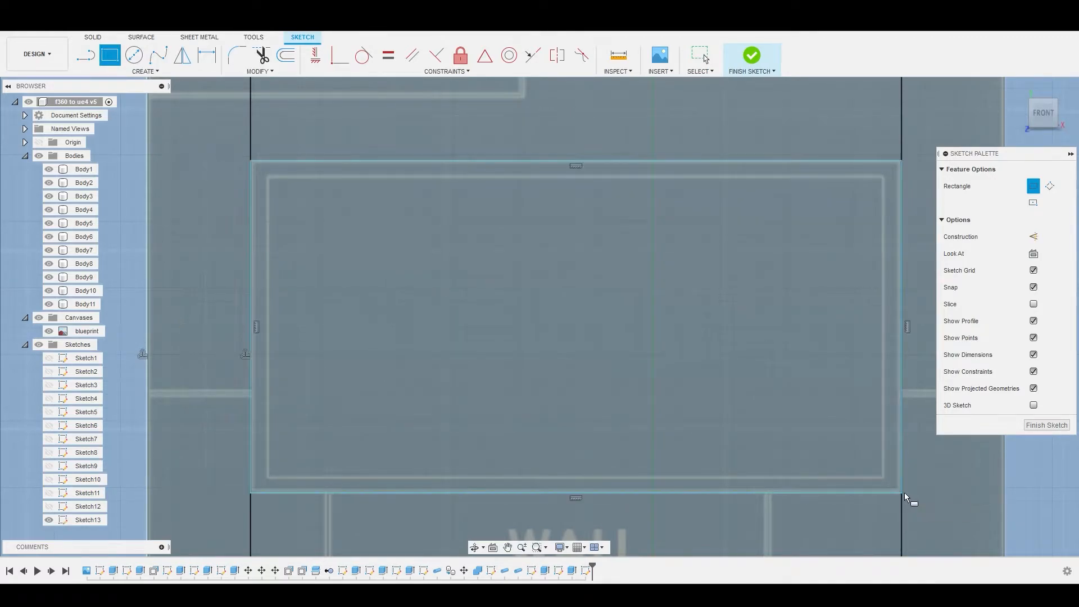
{"action": "scroll", "coordinate": [740, 425], "scroll_direction": "down", "scroll_amount": 6}
{"action": "right_click", "coordinate": [663, 367]}
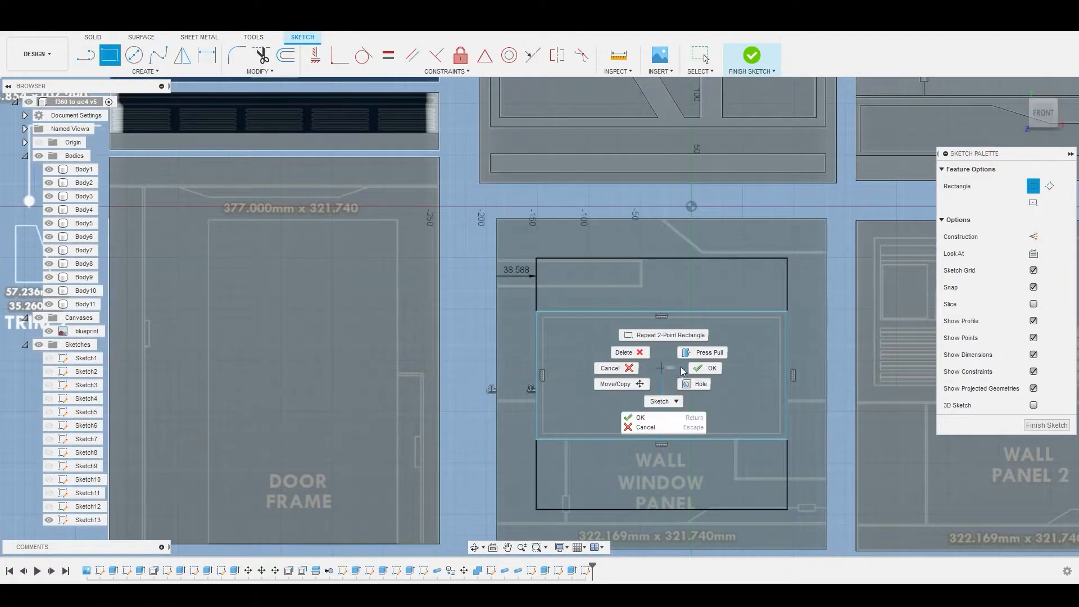
{"action": "left_click", "coordinate": [709, 368]}
Step: Extrude the window rectangle -3.4 mm as a cut into the wall window panel and check the recess without the blueprint canvas
{"action": "scroll", "coordinate": [508, 313], "scroll_direction": "up", "scroll_amount": 4}
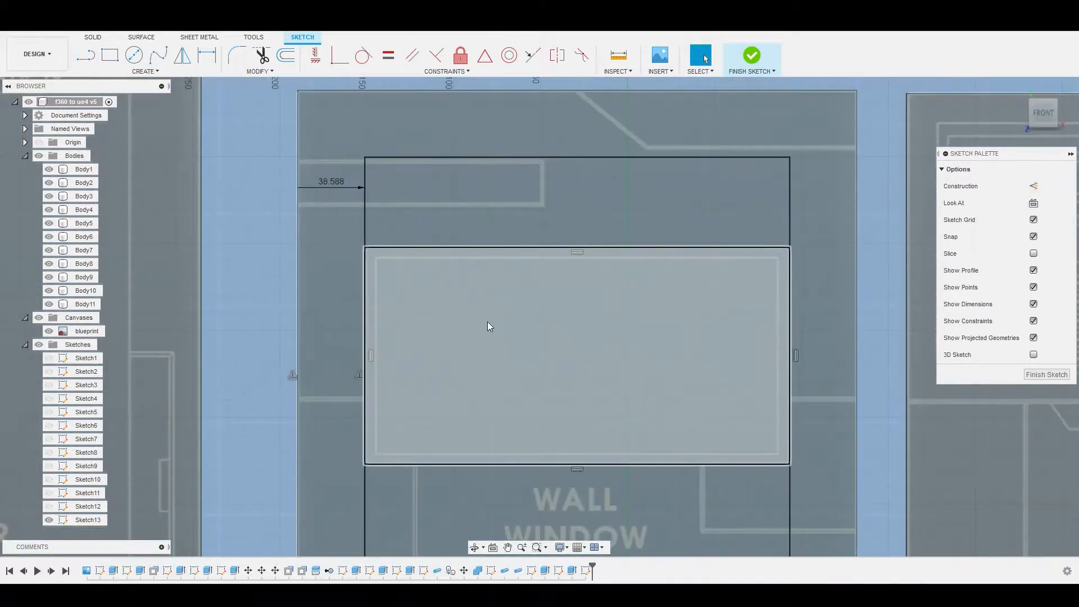
{"action": "scroll", "coordinate": [576, 351], "scroll_direction": "down", "scroll_amount": 2}
{"action": "left_click", "coordinate": [522, 351]}
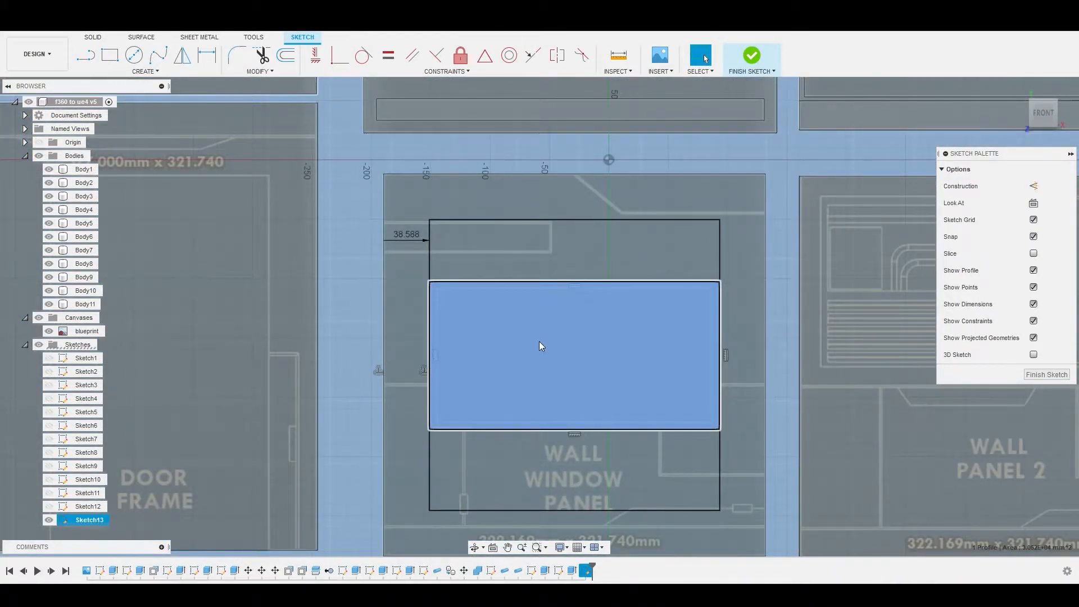
{"action": "right_click", "coordinate": [540, 342]}
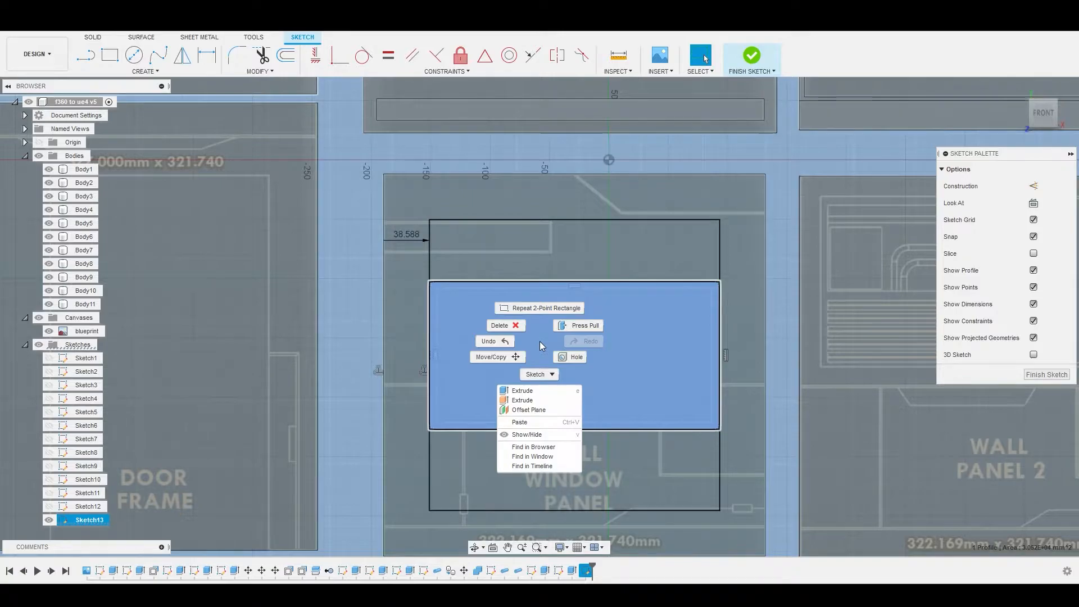
{"action": "left_click", "coordinate": [581, 326]}
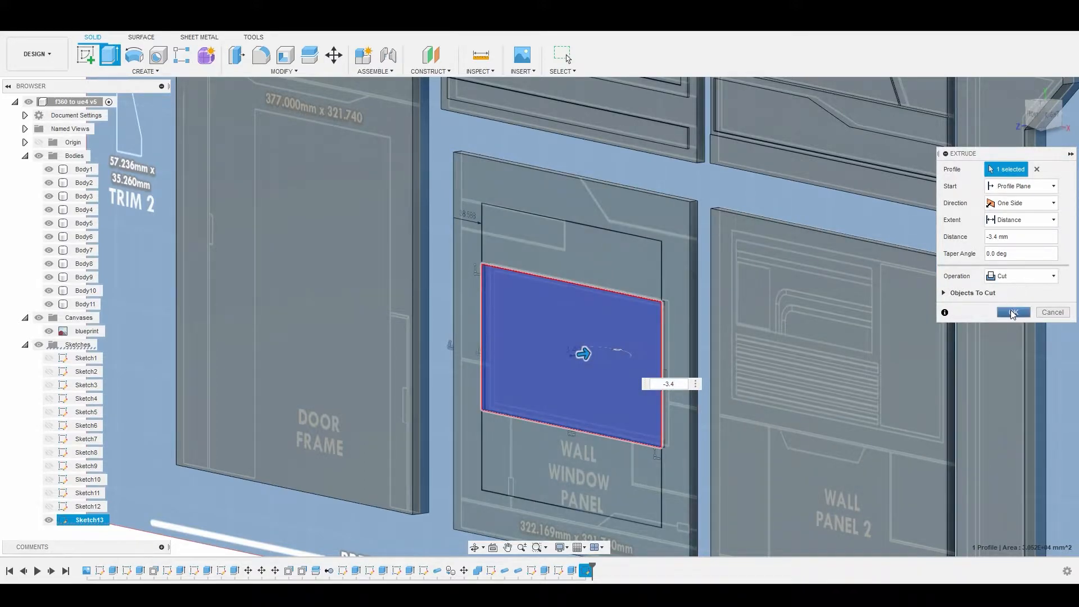
{"action": "left_click", "coordinate": [1013, 312]}
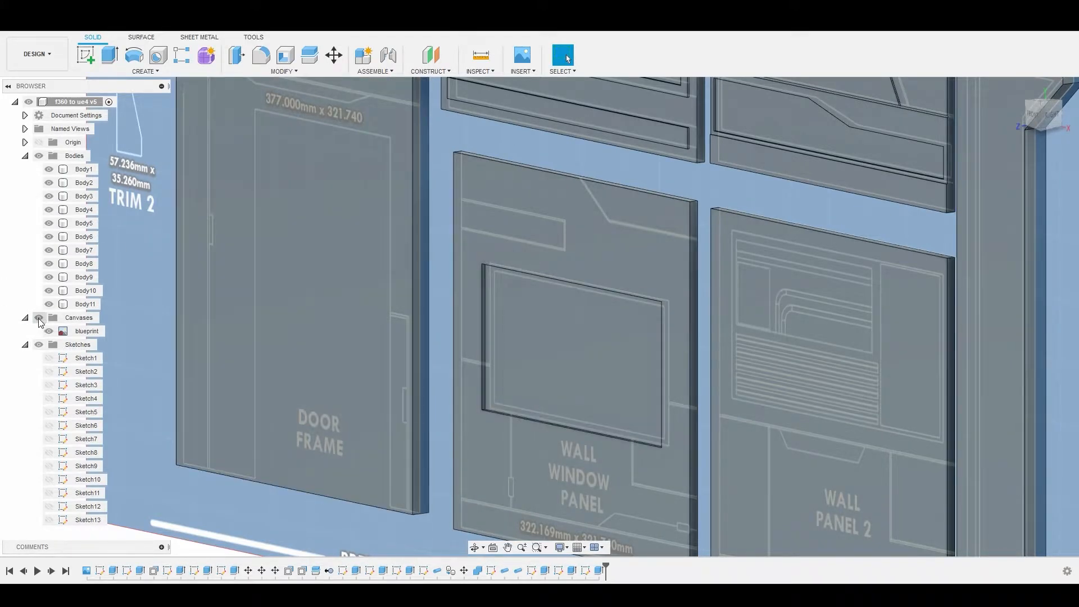
{"action": "left_click", "coordinate": [39, 318]}
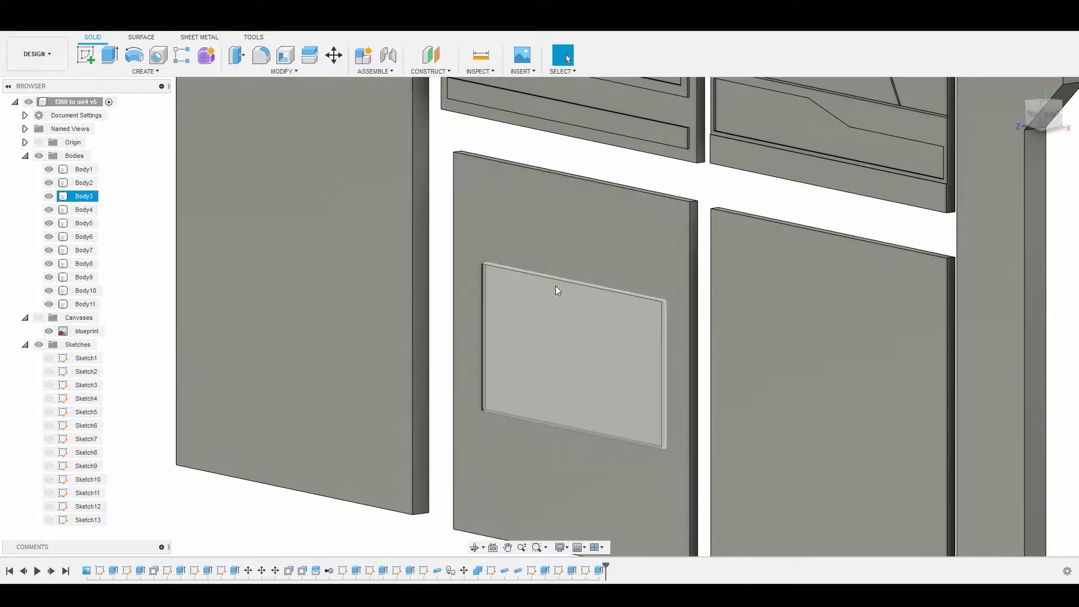
{"action": "left_click", "coordinate": [39, 318]}
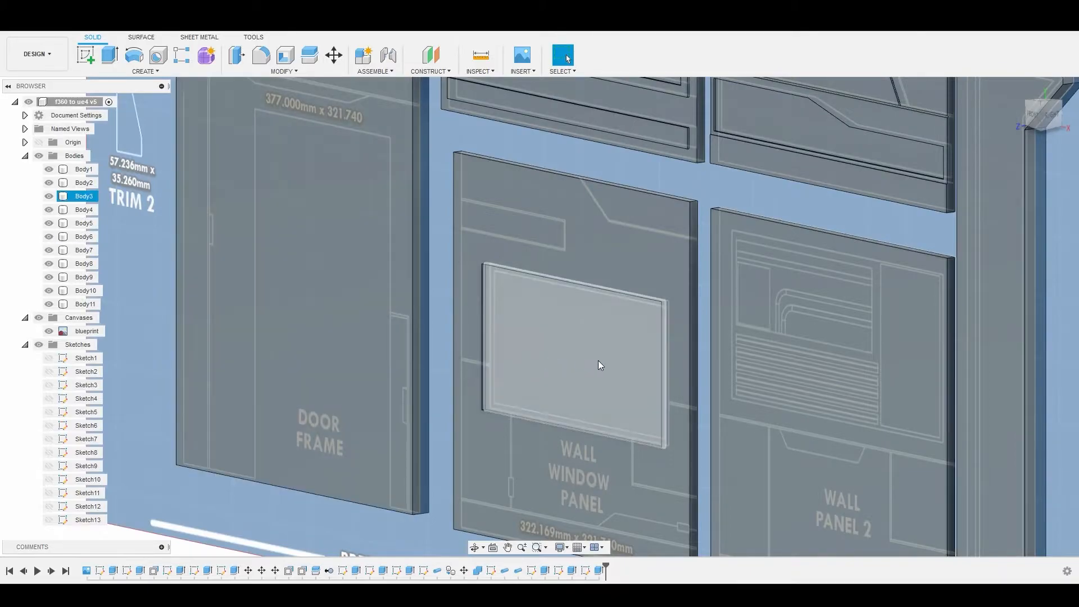
Step: Create a sketch on the recessed window face and offset its outline inward by about 6.6 mm to match the blueprint's inner outline
{"action": "left_click", "coordinate": [575, 356]}
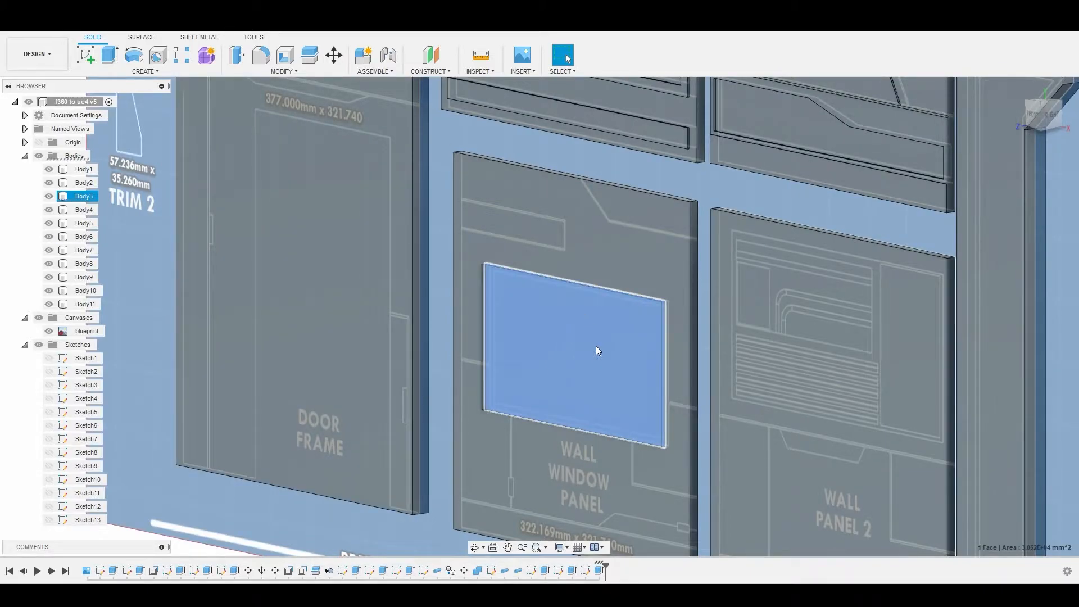
{"action": "right_click", "coordinate": [575, 343]}
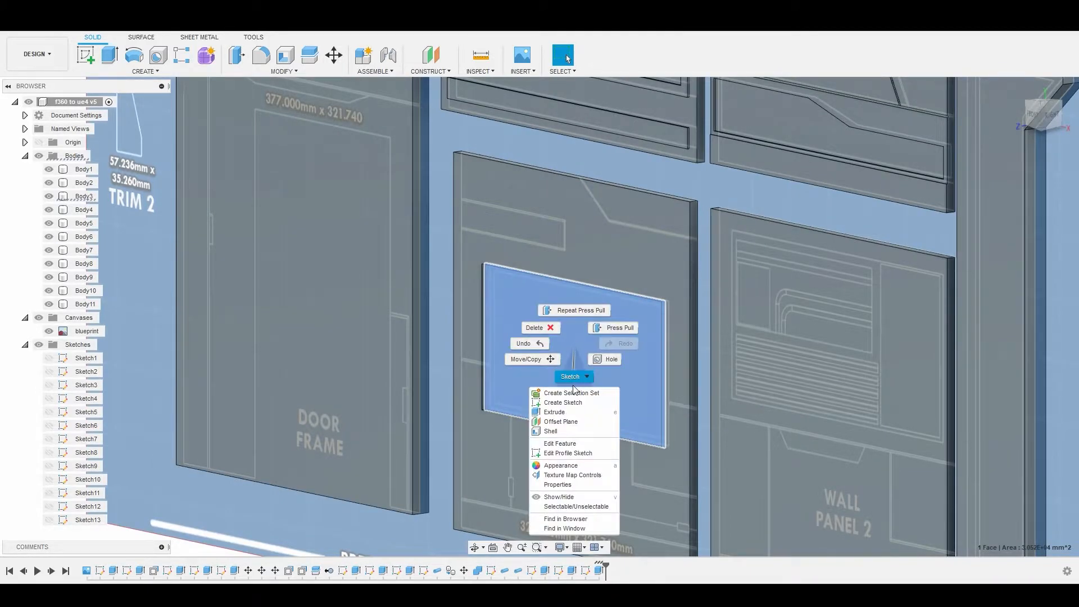
{"action": "left_click", "coordinate": [569, 402]}
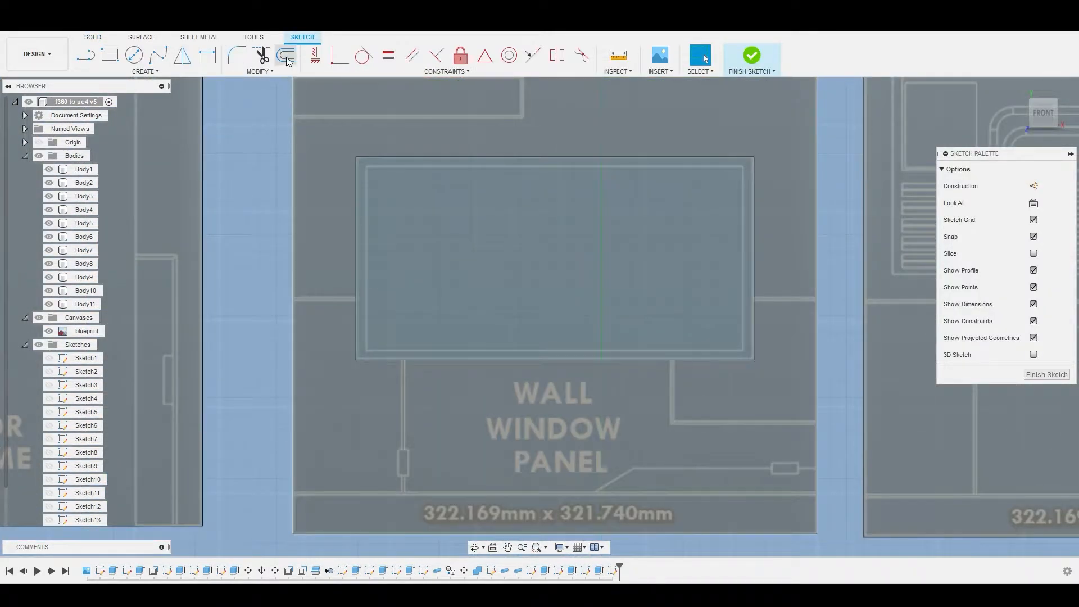
{"action": "key", "text": "o"}
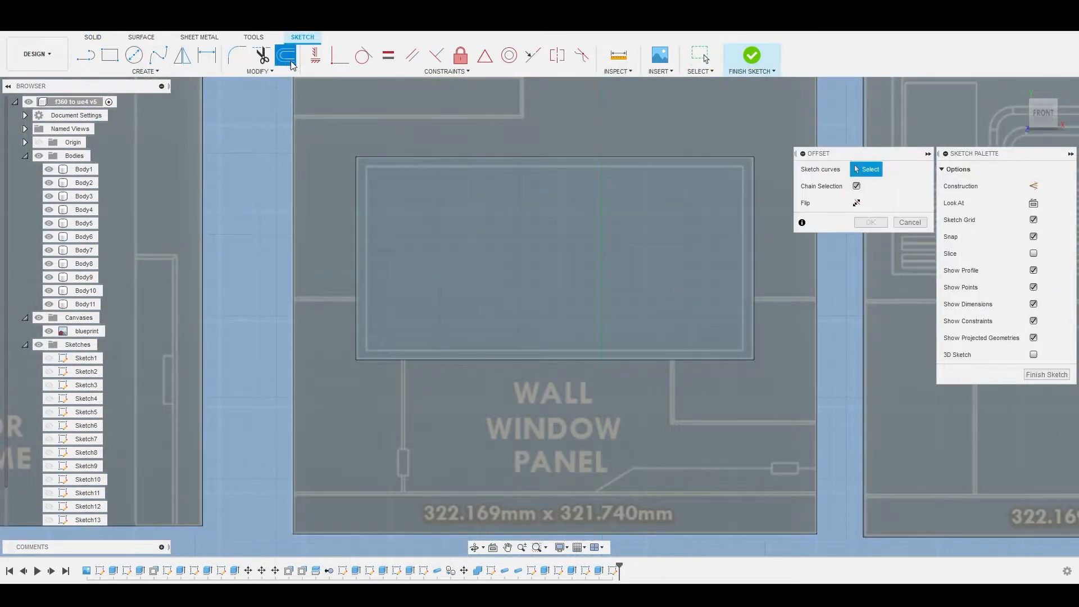
{"action": "left_click", "coordinate": [357, 173]}
{"action": "left_click_drag", "start_coordinate": [356, 173], "coordinate": [368, 176]}
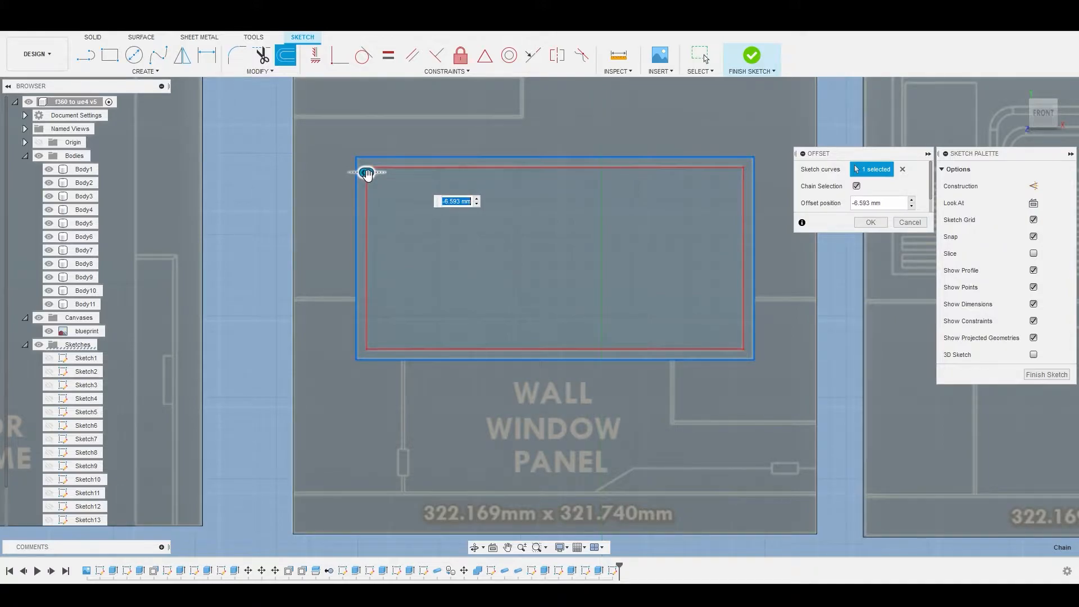
{"action": "right_click", "coordinate": [558, 234]}
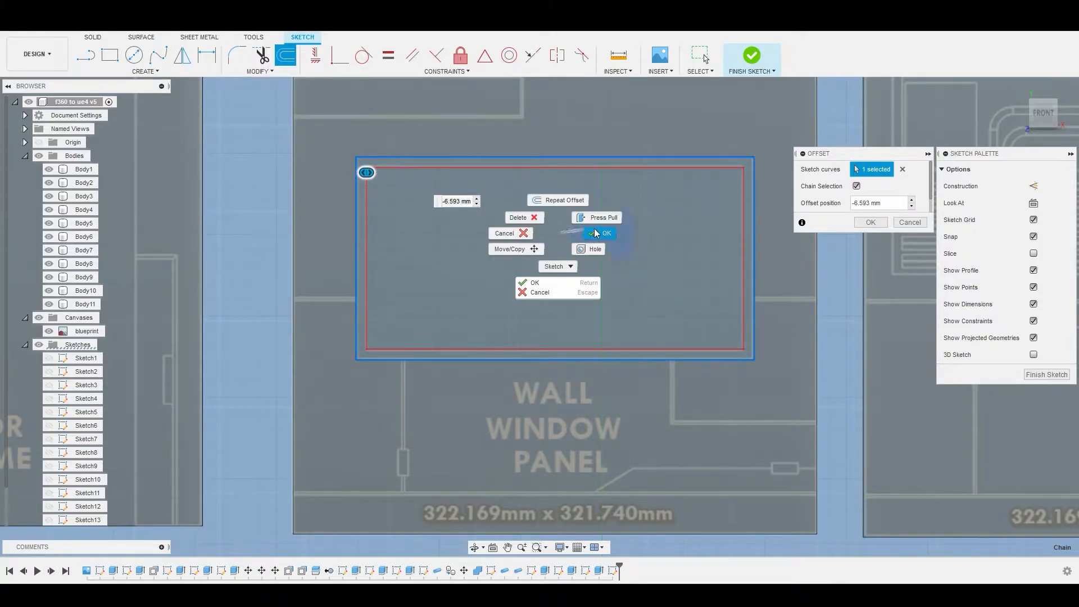
{"action": "left_click", "coordinate": [600, 237]}
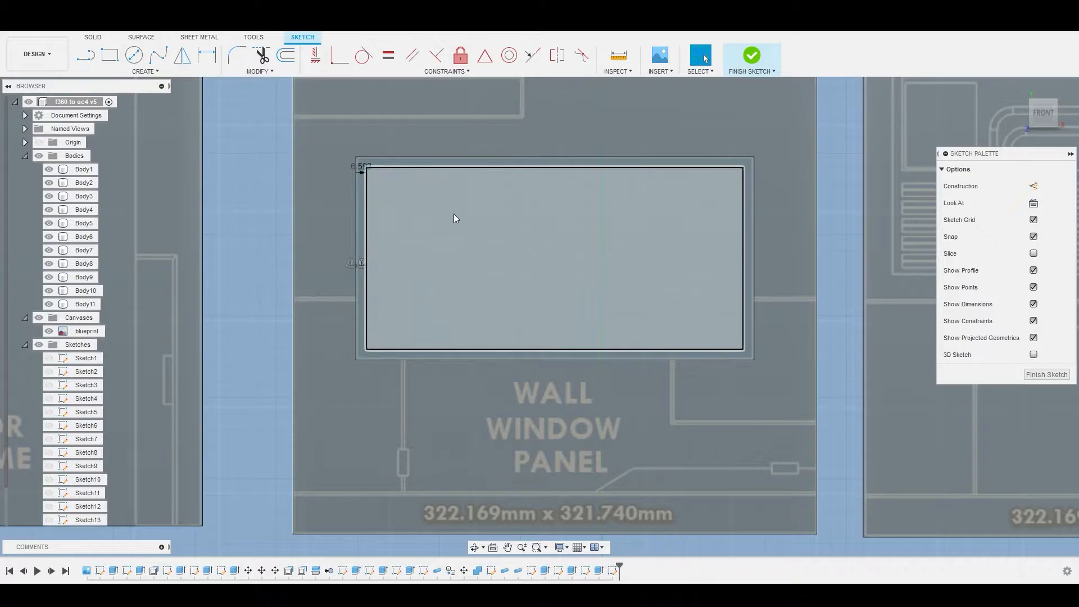
Step: Extrude the inner window profile about -38.85 mm as a cut straight through the wall window panel
{"action": "right_click", "coordinate": [498, 228]}
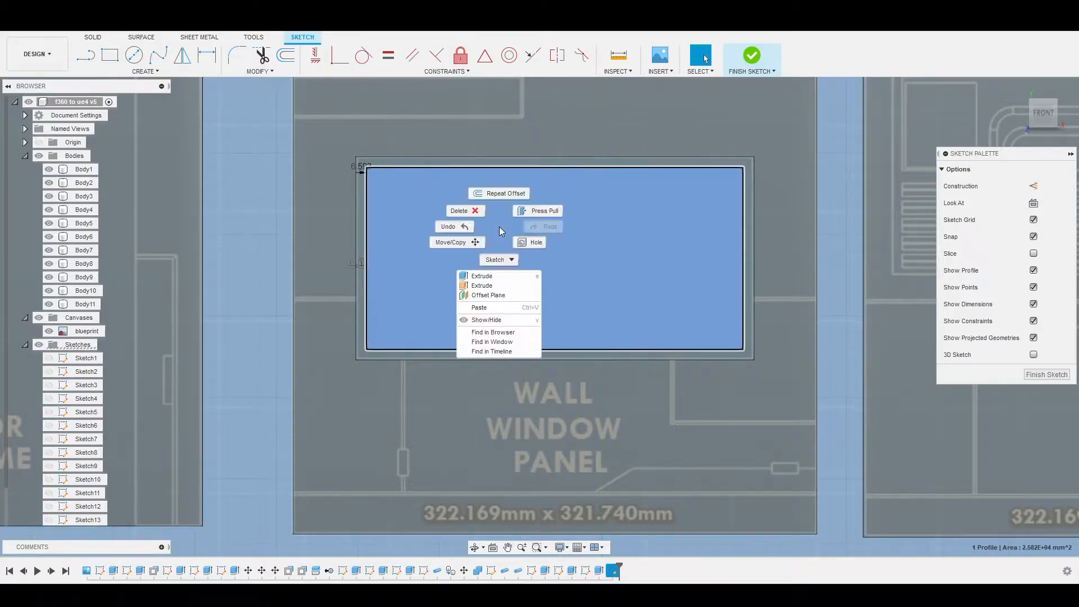
{"action": "left_click", "coordinate": [543, 210]}
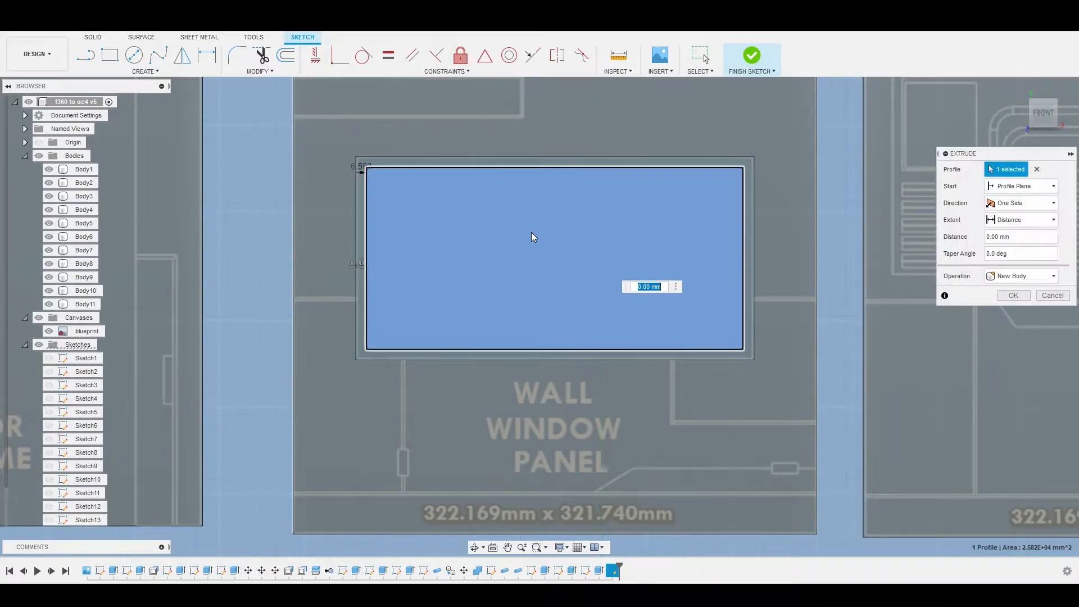
{"action": "left_click_drag", "start_coordinate": [538, 267], "coordinate": [602, 247]}
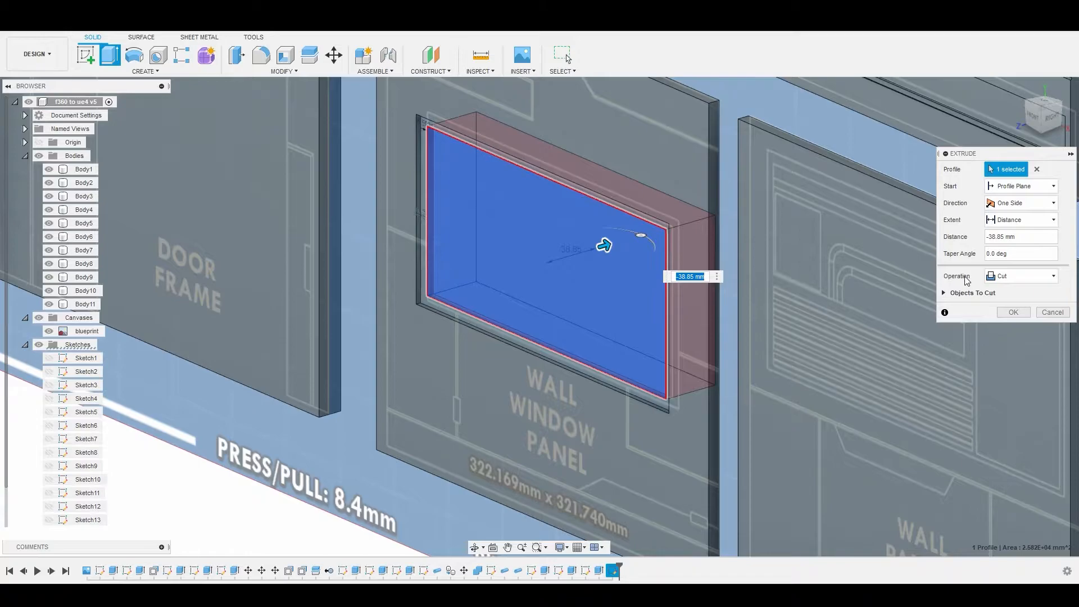
{"action": "left_click", "coordinate": [1012, 313]}
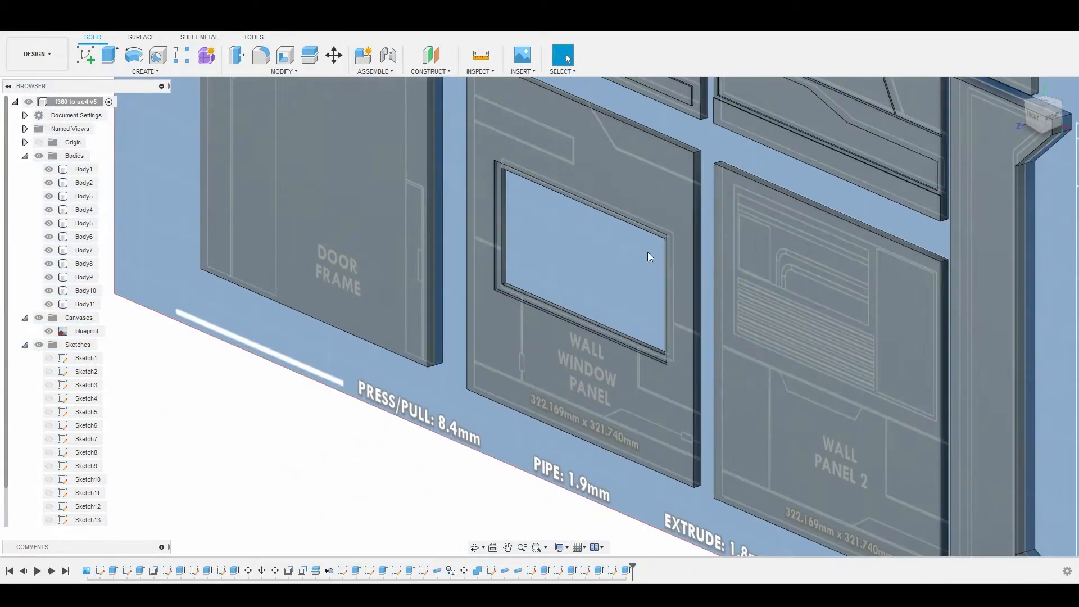
Step: Hide the blueprint canvas, inspect the stepped edge of the window opening up close, and show the canvas again
{"action": "left_click", "coordinate": [38, 318]}
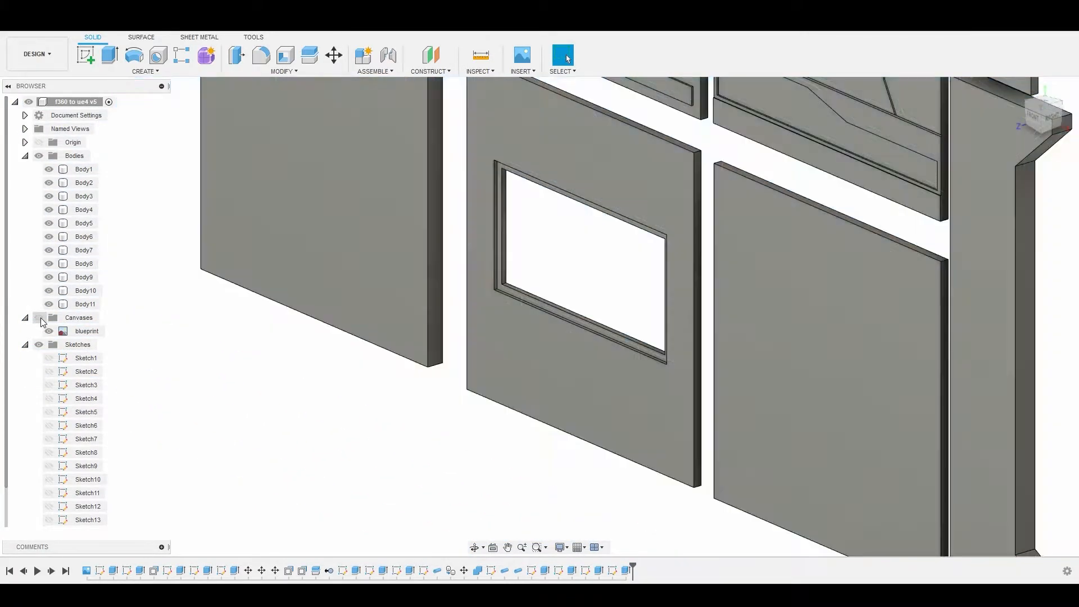
{"action": "scroll", "coordinate": [523, 298], "scroll_direction": "up", "scroll_amount": 5}
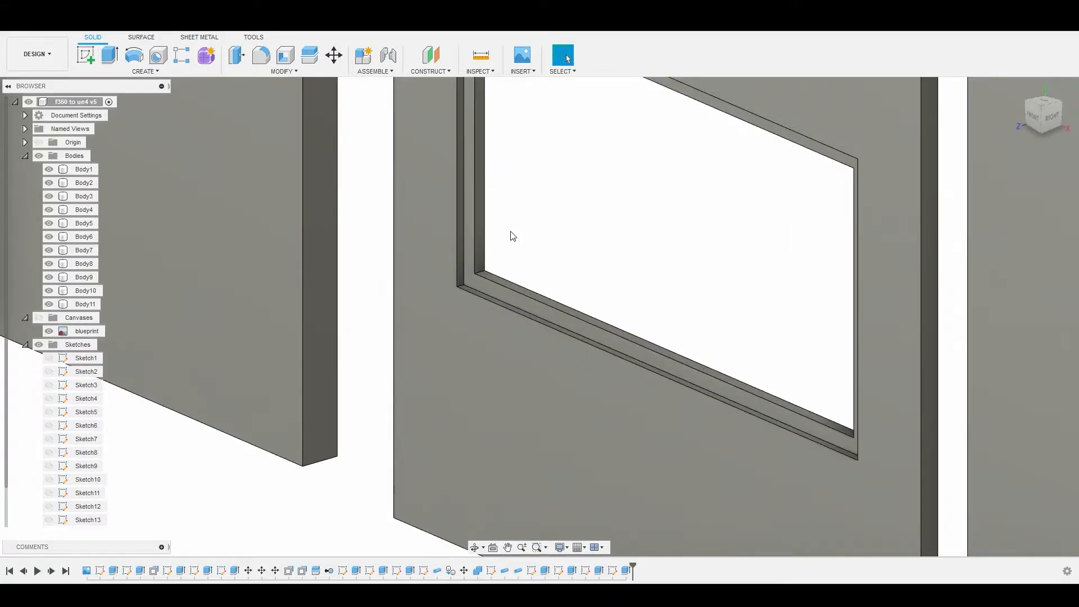
{"action": "scroll", "coordinate": [522, 270], "scroll_direction": "down", "scroll_amount": 5}
{"action": "mouse_move", "coordinate": [522, 275]}
{"action": "middle_mouse_down", "text": "shift"}
{"action": "mouse_move", "coordinate": [568, 273]}
{"action": "mouse_move", "coordinate": [505, 274]}
{"action": "middle_mouse_up", "text": "shift"}
{"action": "left_click", "coordinate": [542, 253]}
{"action": "scroll", "coordinate": [544, 258], "scroll_direction": "up", "scroll_amount": 3}
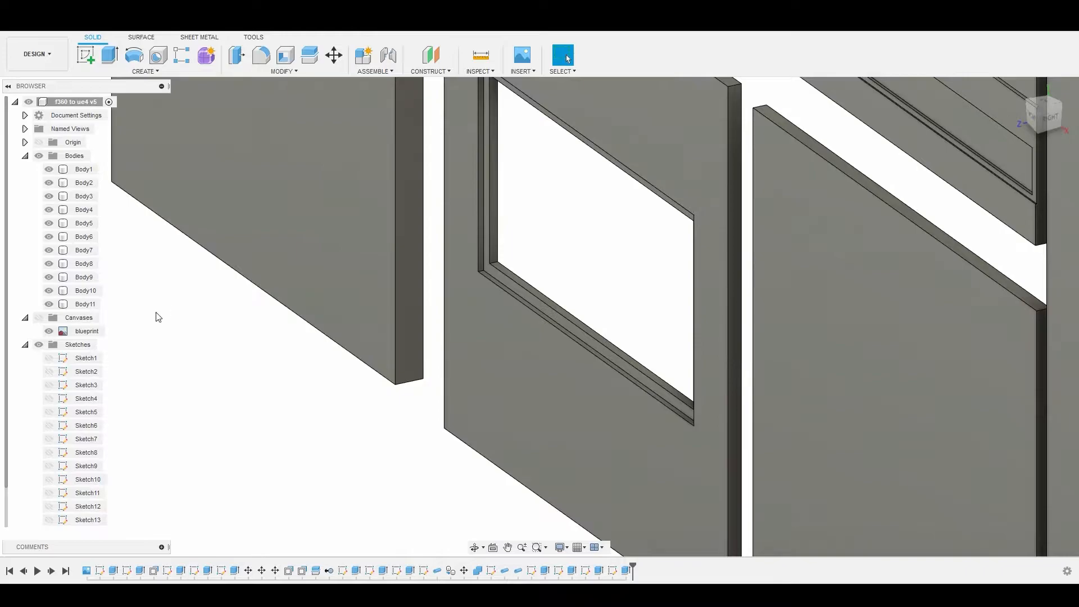
{"action": "left_click", "coordinate": [39, 318]}
Step: Create a sketch on the front face of the wall window panel
{"action": "scroll", "coordinate": [328, 322], "scroll_direction": "up", "scroll_amount": 3}
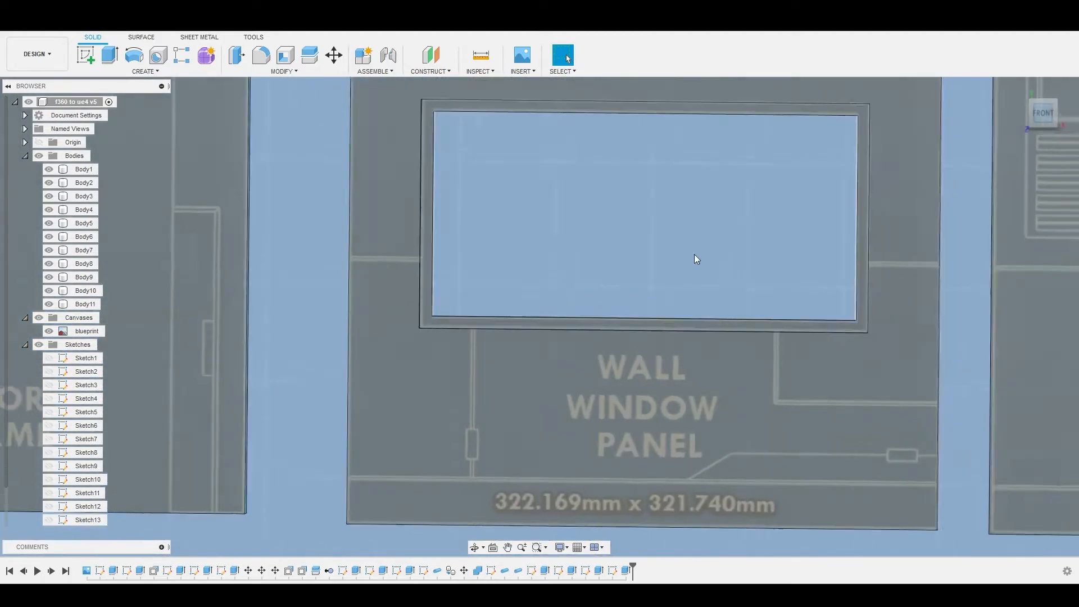
{"action": "scroll", "coordinate": [655, 289], "scroll_direction": "down", "scroll_amount": 5}
{"action": "middle_click_drag", "start_coordinate": [653, 288], "coordinate": [588, 332]}
{"action": "left_click", "coordinate": [699, 243]}
{"action": "scroll", "coordinate": [593, 405], "scroll_direction": "up", "scroll_amount": 3}
{"action": "scroll", "coordinate": [591, 405], "scroll_direction": "down", "scroll_amount": 2}
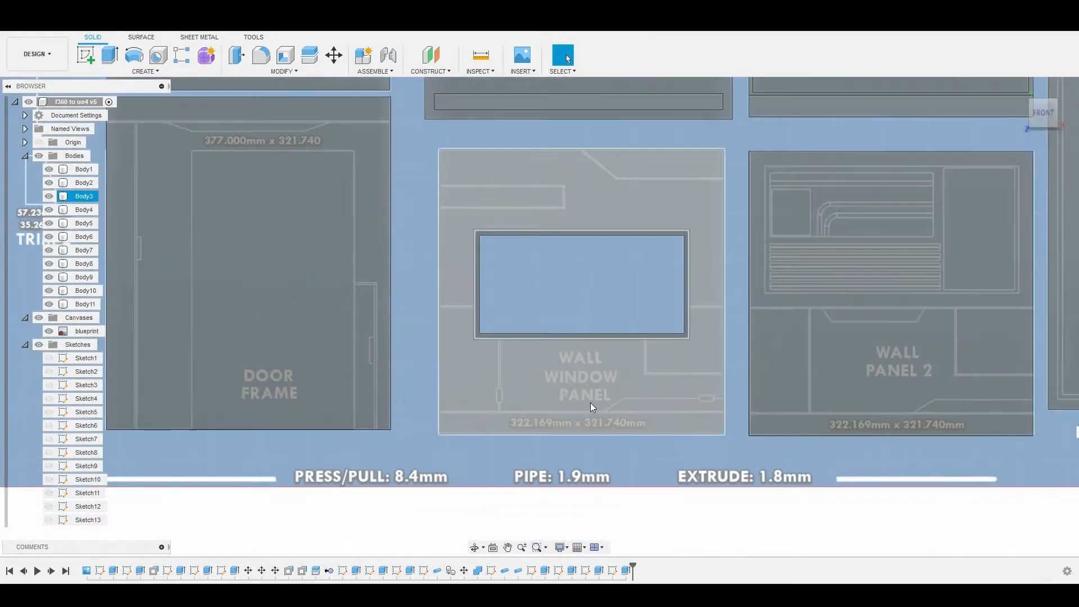
{"action": "left_click", "coordinate": [503, 196]}
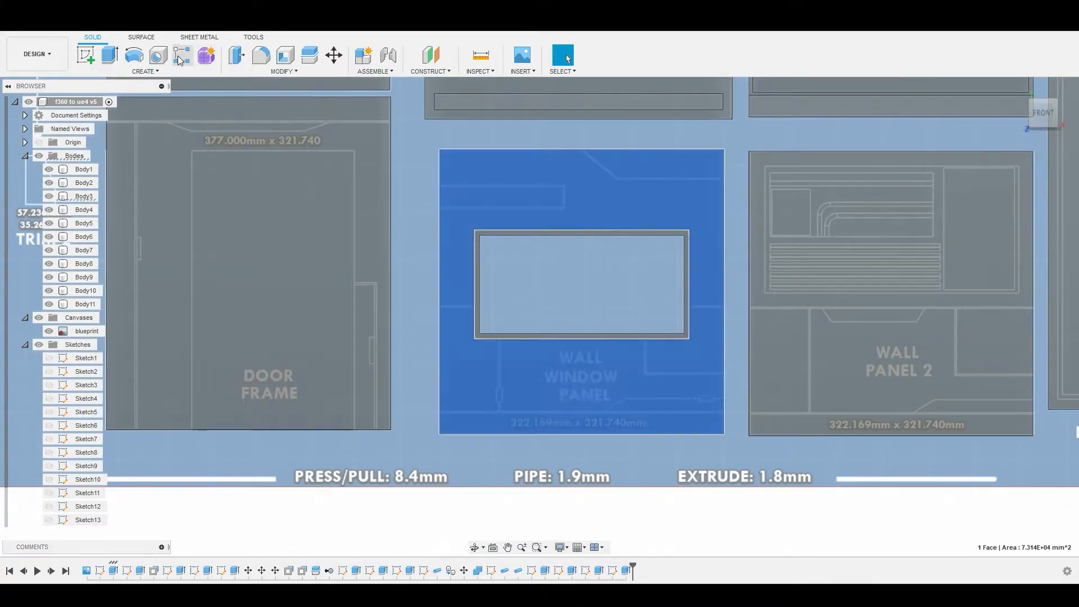
{"action": "left_click", "coordinate": [87, 56]}
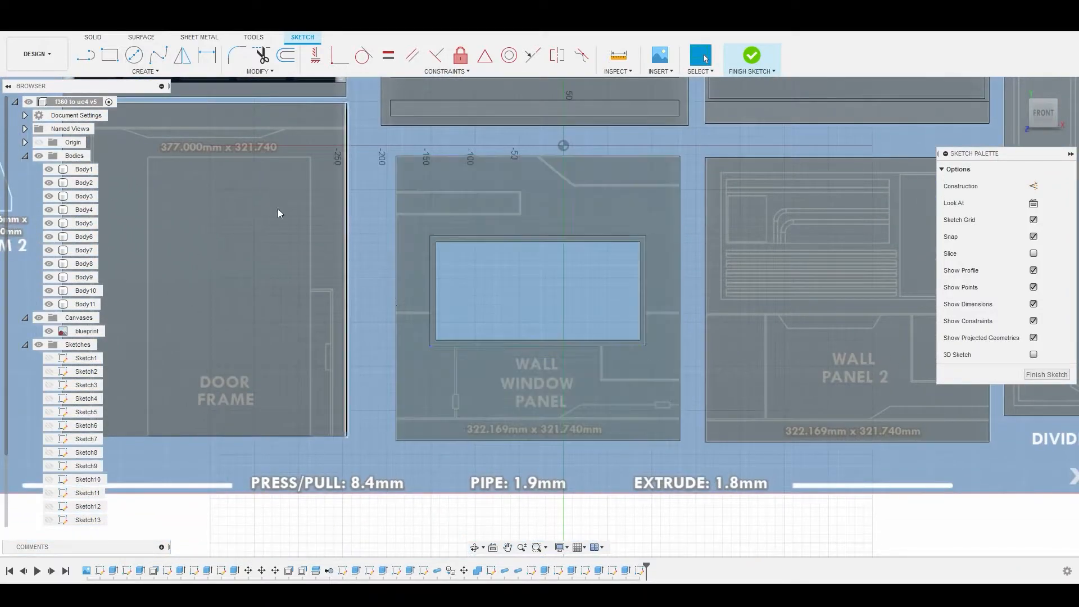
Step: Draw a horizontal line across the full width of the panel along the blueprint's lower trim line, ending just past the right edge
{"action": "left_click", "coordinate": [84, 56]}
{"action": "scroll", "coordinate": [395, 440], "scroll_direction": "up", "scroll_amount": 5}
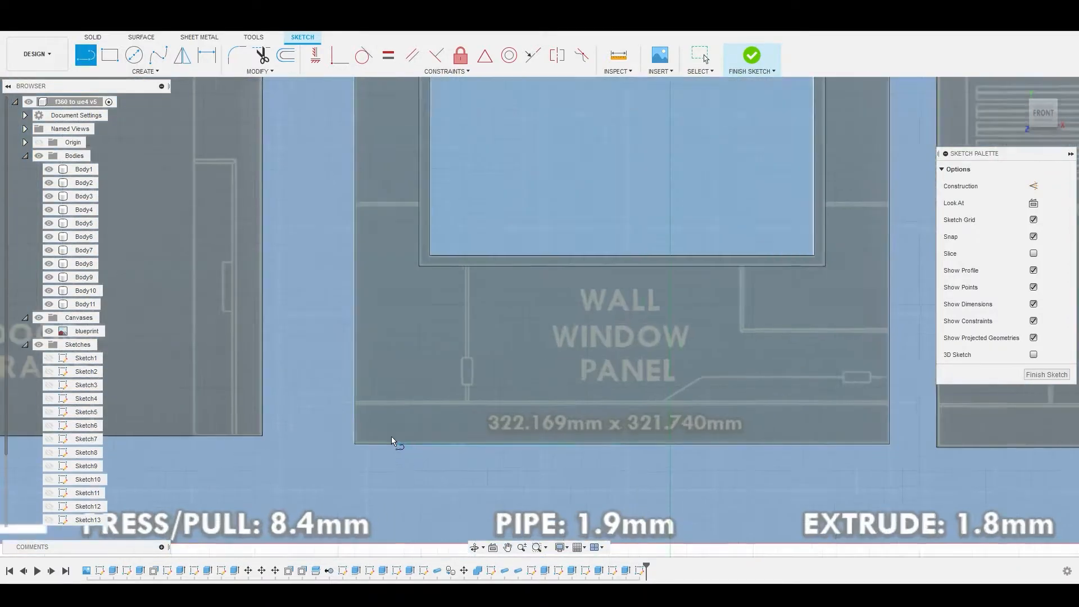
{"action": "left_click", "coordinate": [336, 385]}
{"action": "scroll", "coordinate": [369, 346], "scroll_direction": "down", "scroll_amount": 4}
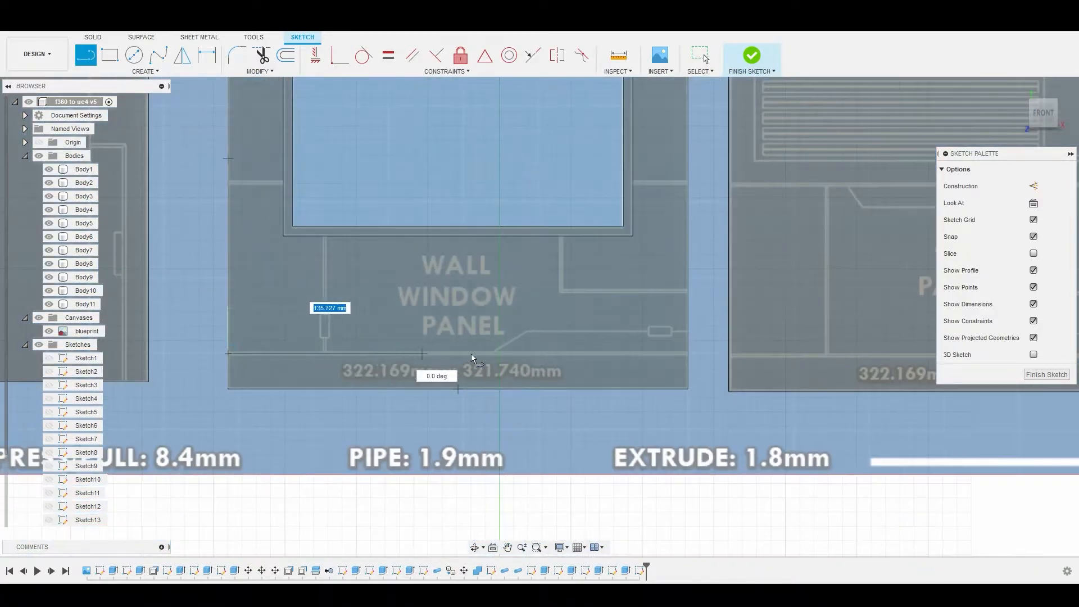
{"action": "left_click", "coordinate": [695, 356]}
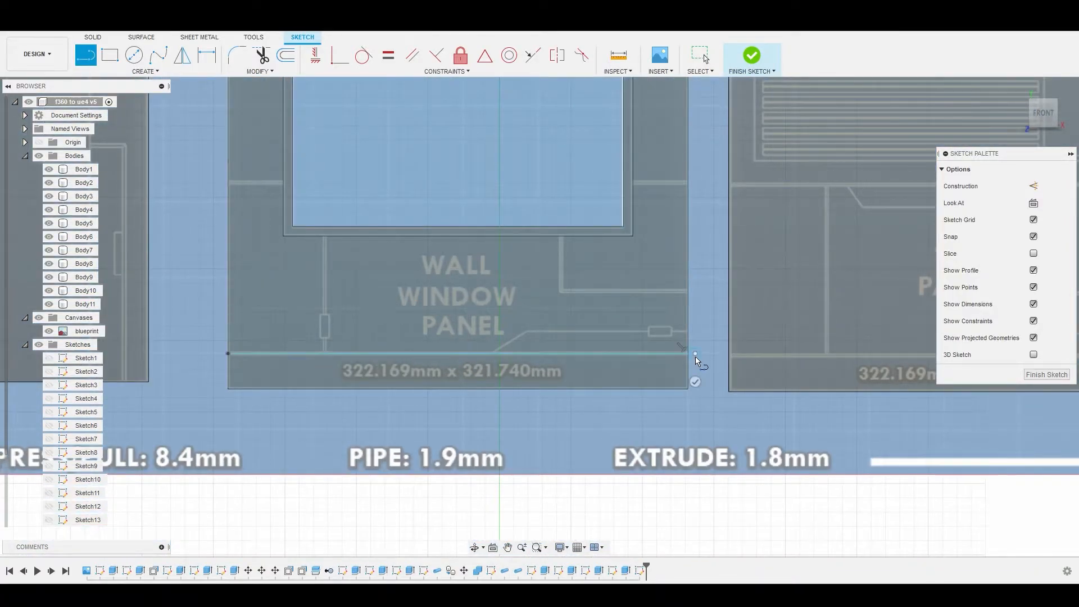
{"action": "right_click", "coordinate": [695, 356]}
{"action": "left_click", "coordinate": [732, 358]}
Step: Extrude the strip below the horizontal line 1.8 mm, joined to the wall window panel
{"action": "middle_click_drag", "start_coordinate": [626, 200], "coordinate": [592, 251]}
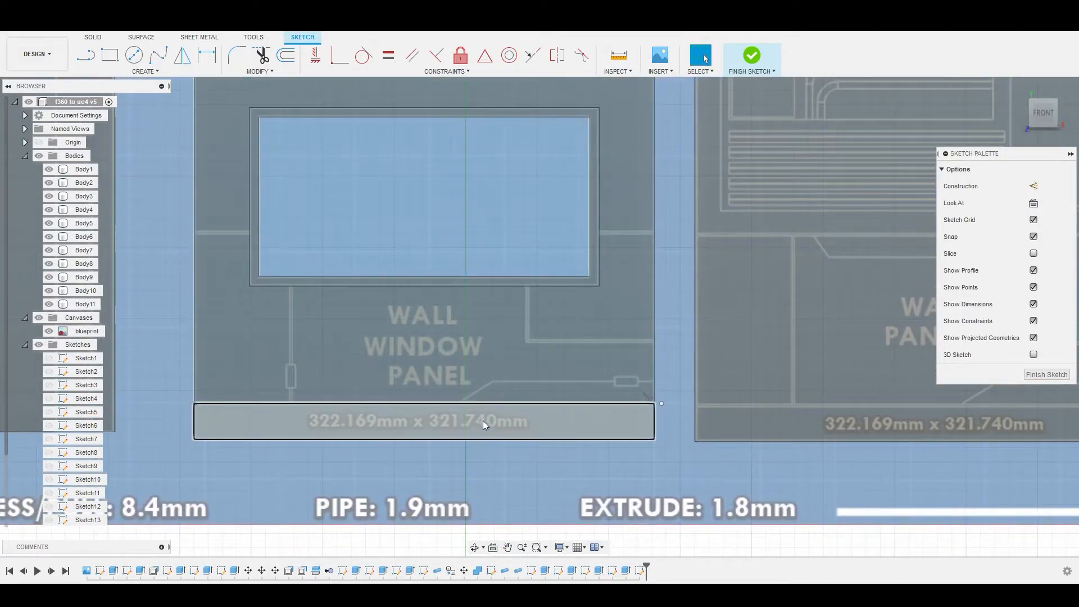
{"action": "left_click", "coordinate": [484, 420]}
{"action": "right_click", "coordinate": [483, 420]}
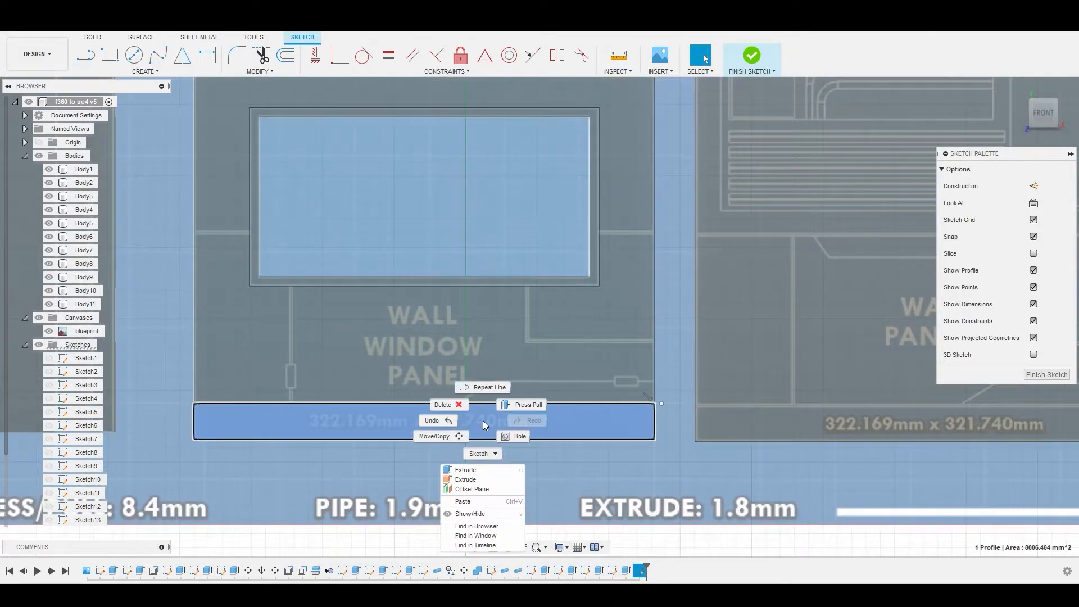
{"action": "left_click", "coordinate": [521, 404]}
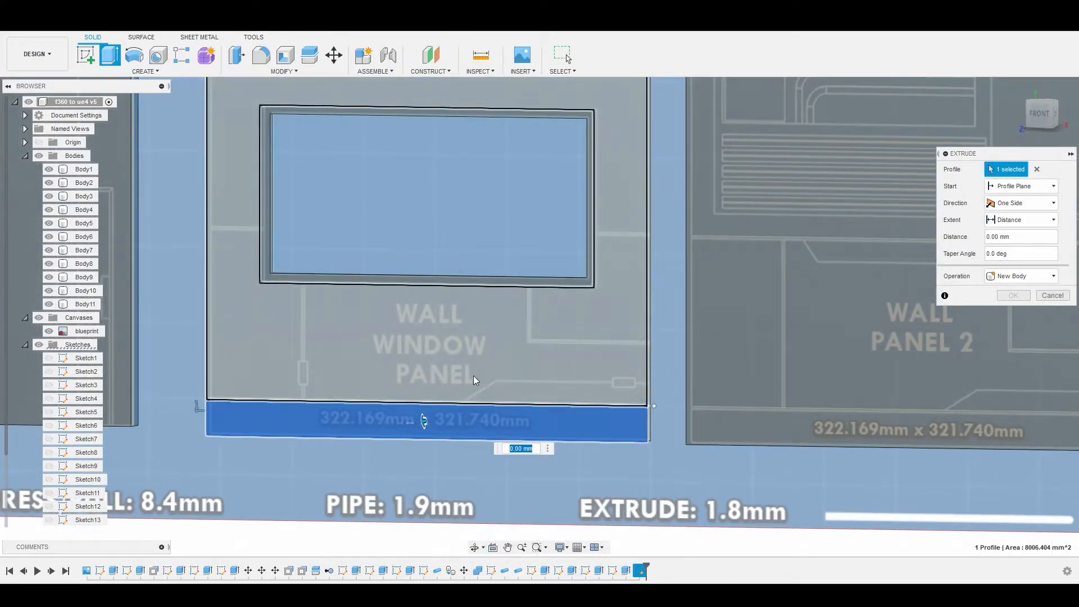
{"action": "type", "text": "1.8"}
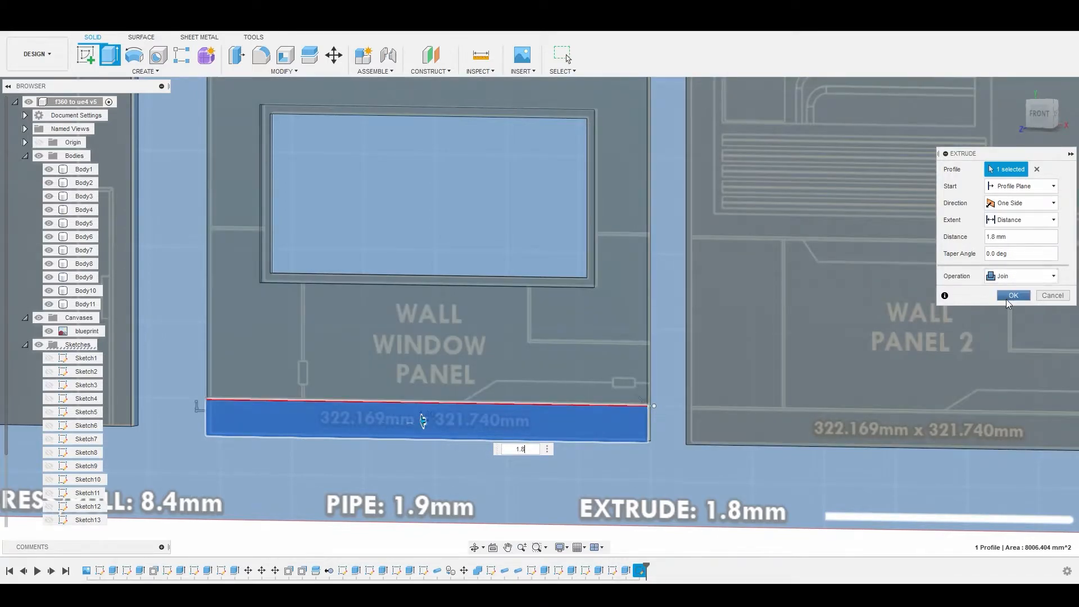
{"action": "left_click", "coordinate": [1013, 296]}
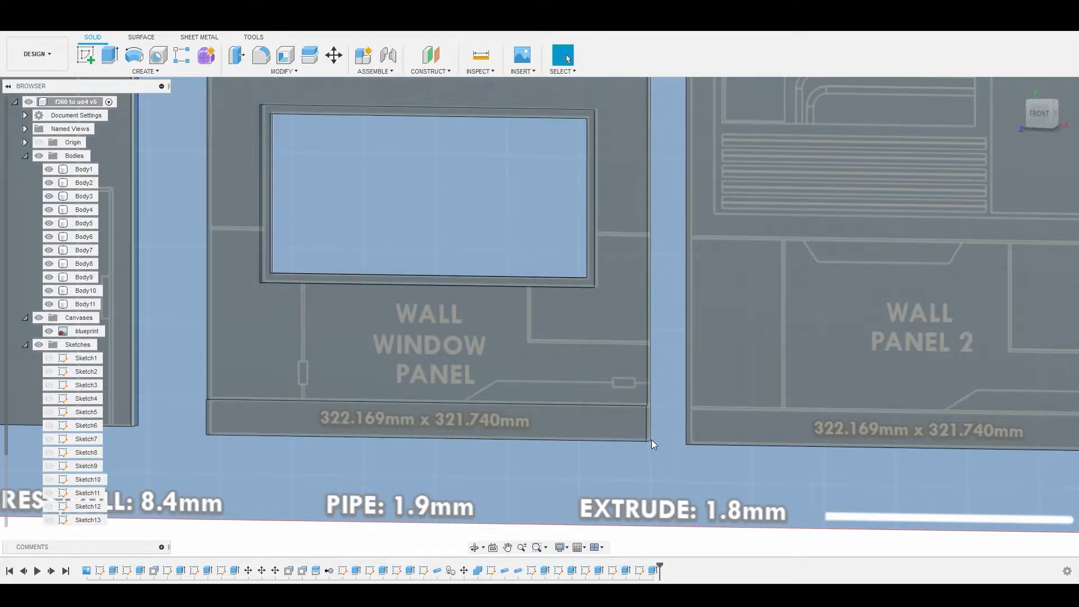
Step: Check the edge of the raised base strip and create a sketch on the panel's front face above it
{"action": "middle_click_drag", "start_coordinate": [645, 431], "coordinate": [622, 434], "text": "shift"}
{"action": "scroll", "coordinate": [651, 425], "scroll_direction": "up", "scroll_amount": 8}
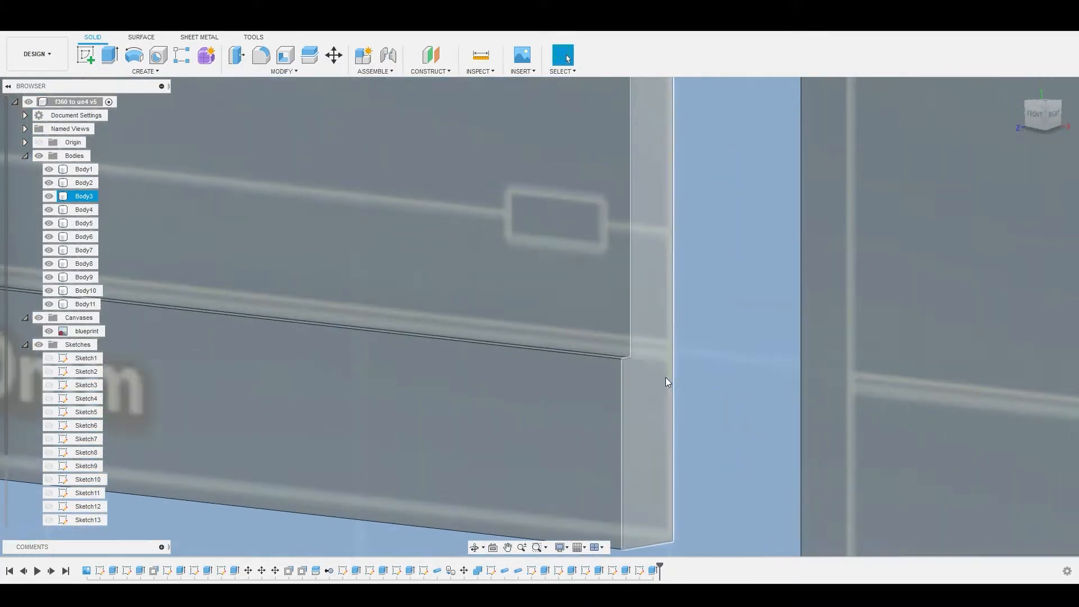
{"action": "scroll", "coordinate": [640, 423], "scroll_direction": "down", "scroll_amount": 8}
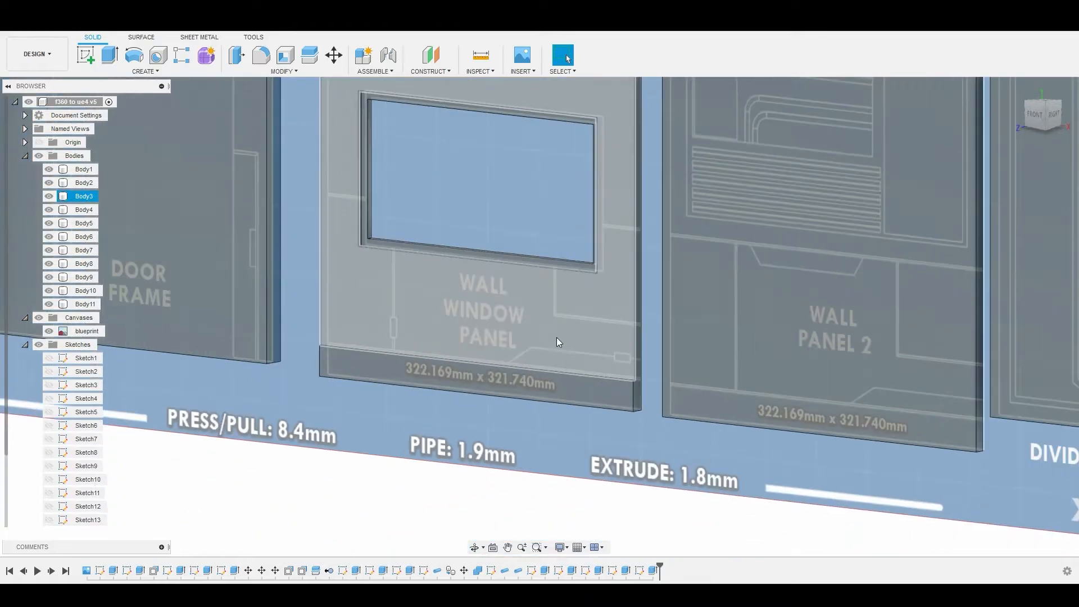
{"action": "left_click", "coordinate": [504, 328]}
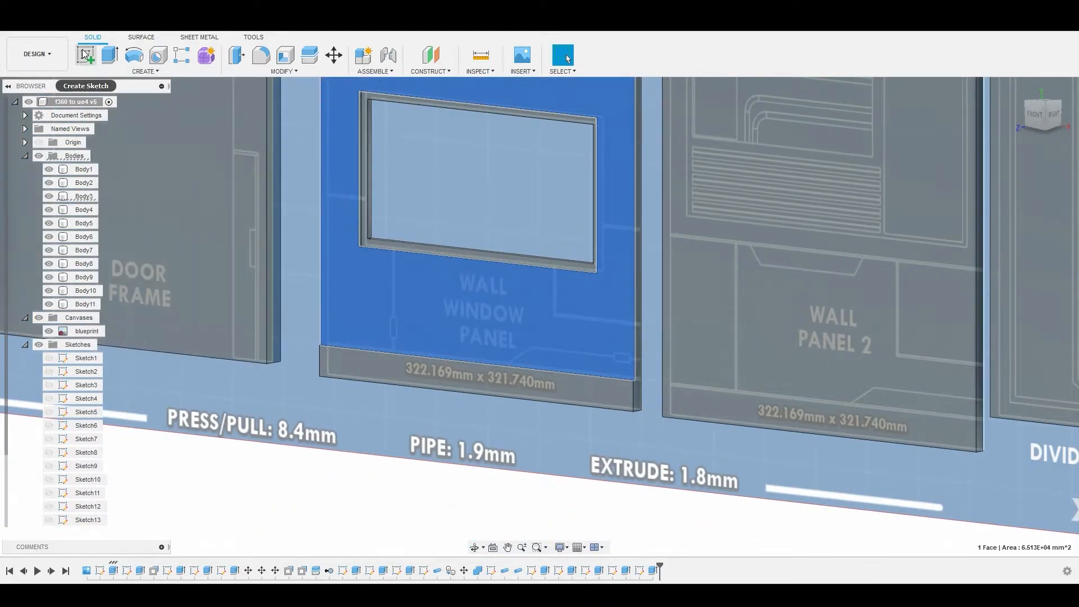
{"action": "left_click", "coordinate": [87, 53]}
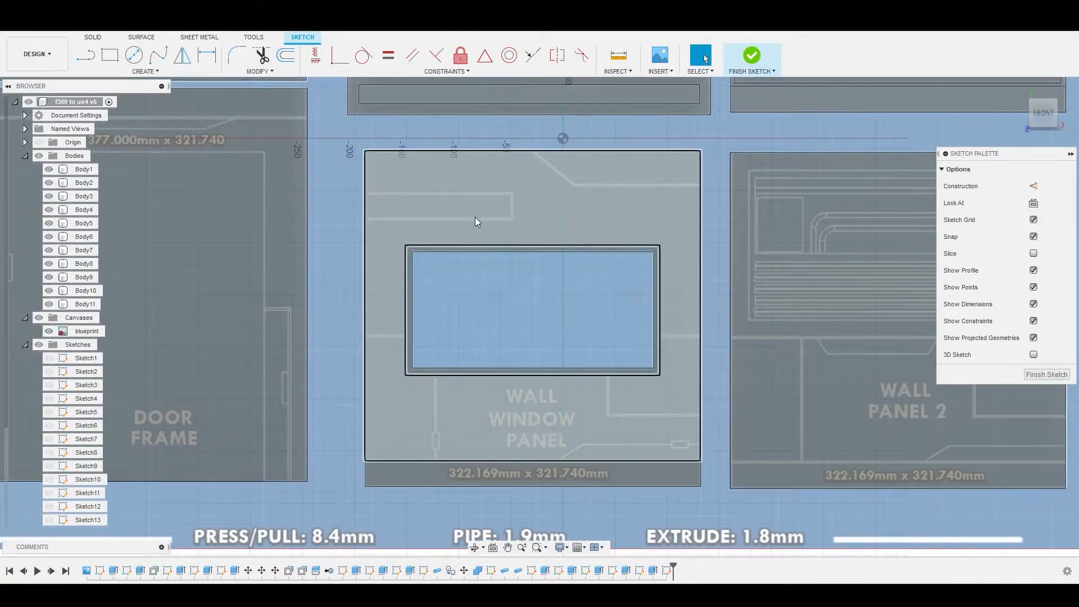
{"action": "scroll", "coordinate": [629, 489], "scroll_direction": "up", "scroll_amount": 5}
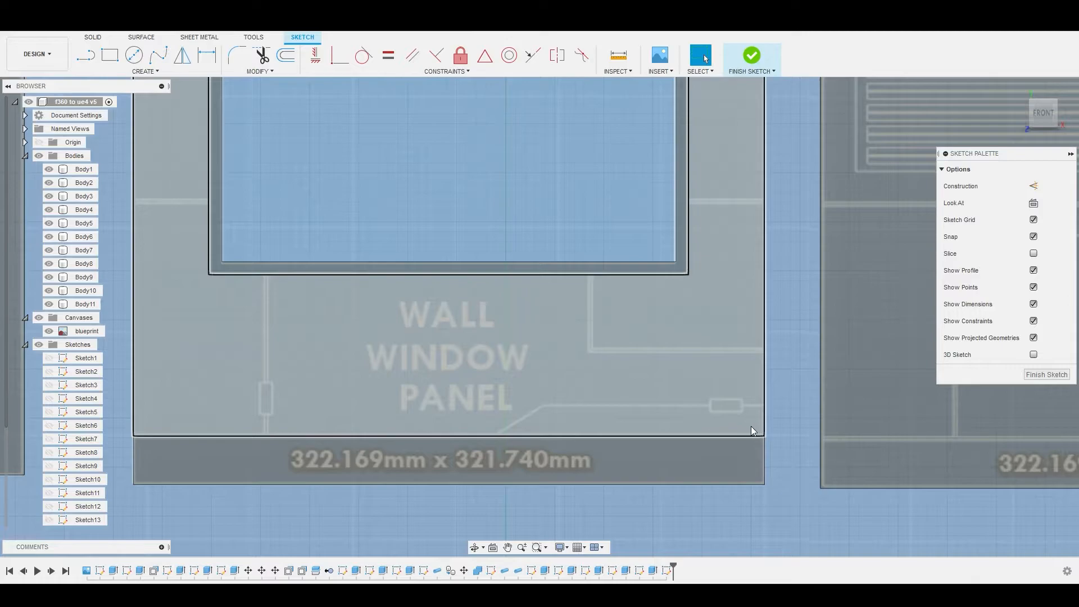
Step: Trace the blueprint's lower-right outline with a diagonal line from the base strip and a horizontal line past the panel's right edge
{"action": "left_click", "coordinate": [87, 56]}
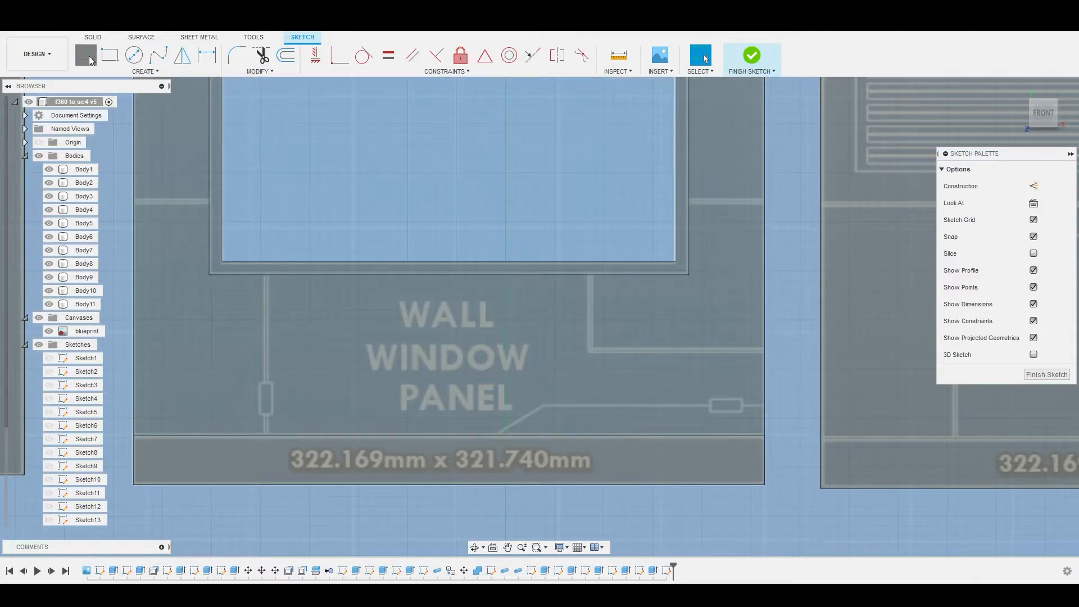
{"action": "scroll", "coordinate": [532, 457], "scroll_direction": "up", "scroll_amount": 6}
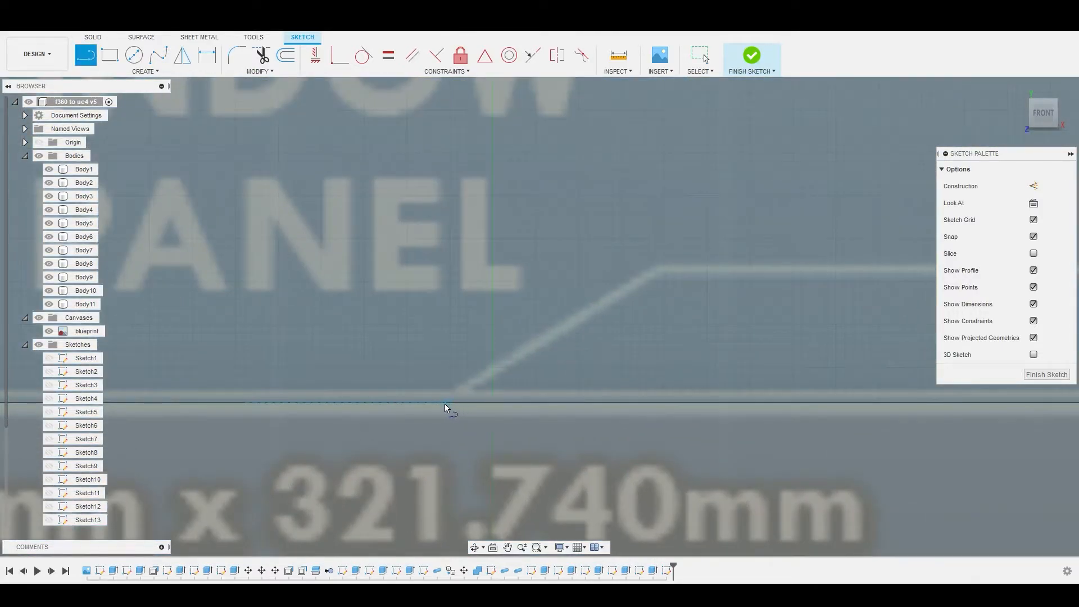
{"action": "left_click", "coordinate": [443, 403]}
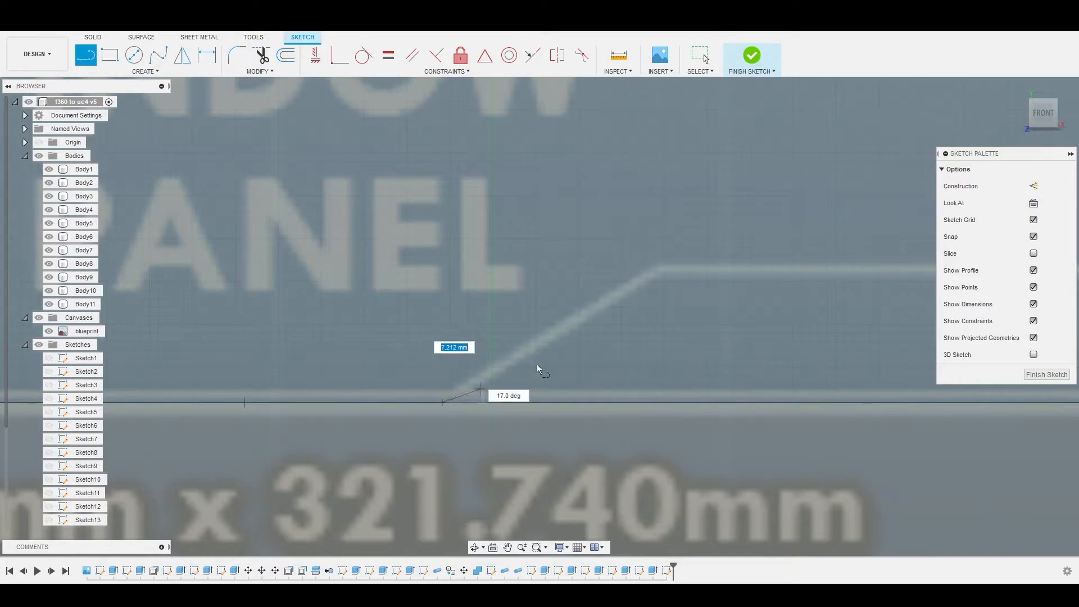
{"action": "left_click", "coordinate": [659, 271]}
{"action": "scroll", "coordinate": [659, 269], "scroll_direction": "down", "scroll_amount": 2}
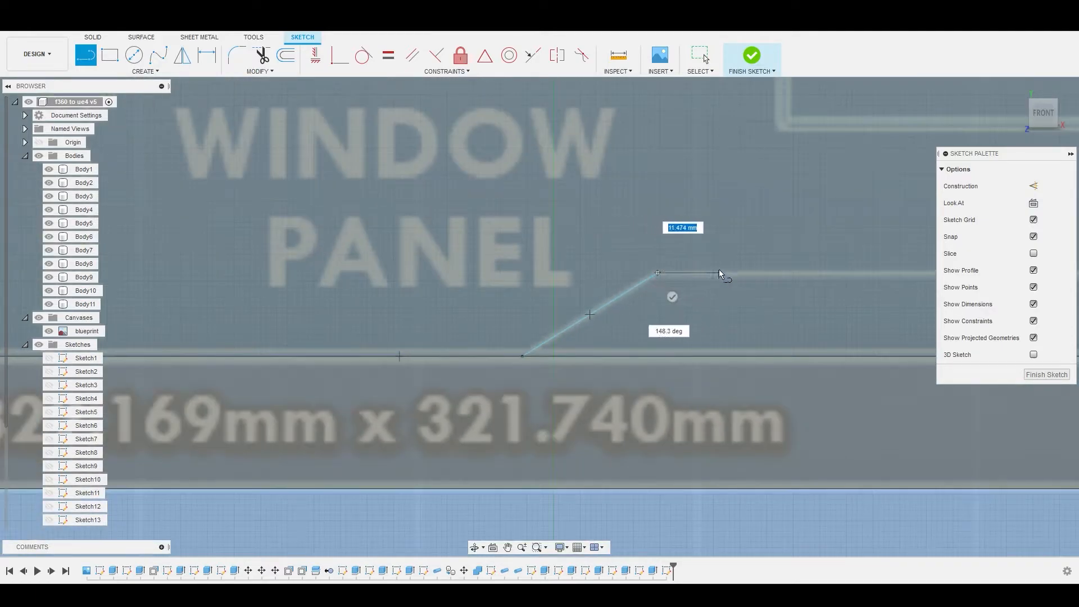
{"action": "middle_click_drag", "start_coordinate": [719, 269], "coordinate": [390, 247]}
{"action": "scroll", "coordinate": [379, 261], "scroll_direction": "down", "scroll_amount": 2}
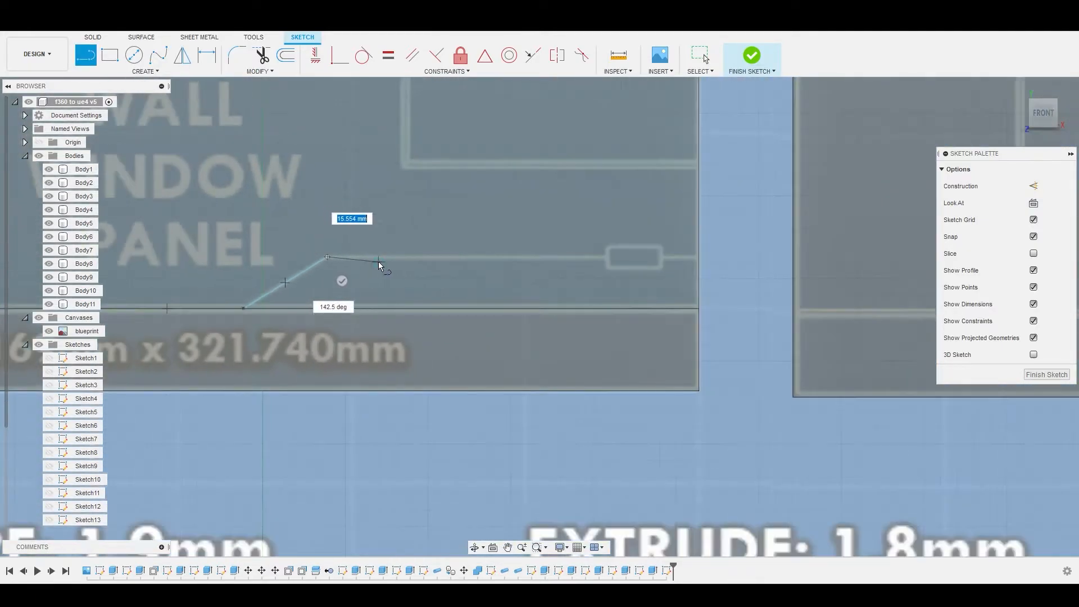
{"action": "left_click", "coordinate": [719, 257]}
{"action": "right_click", "coordinate": [719, 258]}
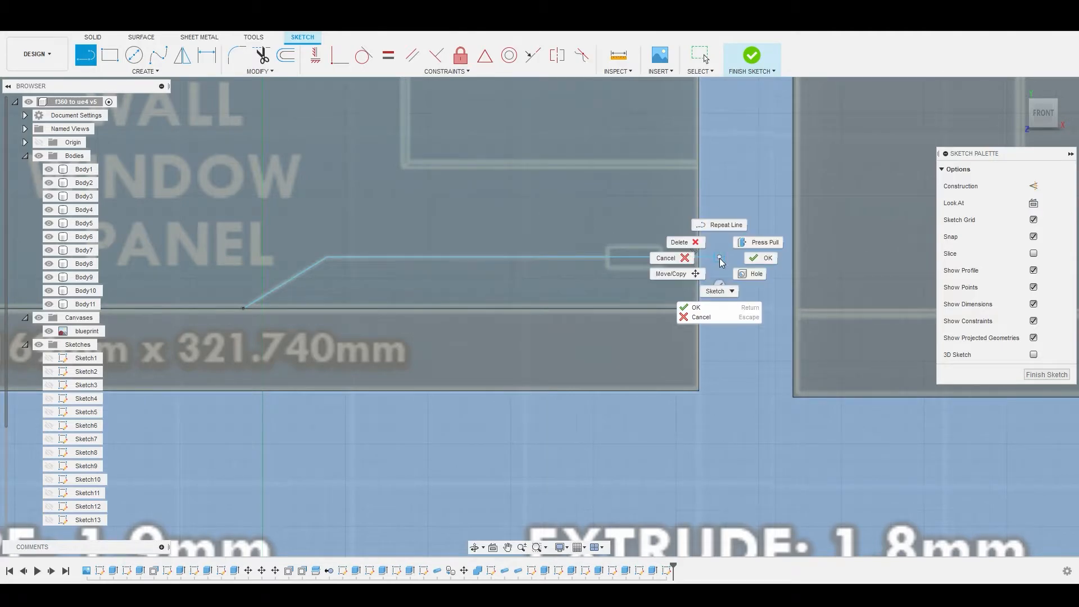
{"action": "left_click", "coordinate": [754, 257]}
{"action": "scroll", "coordinate": [724, 241], "scroll_direction": "down", "scroll_amount": 3}
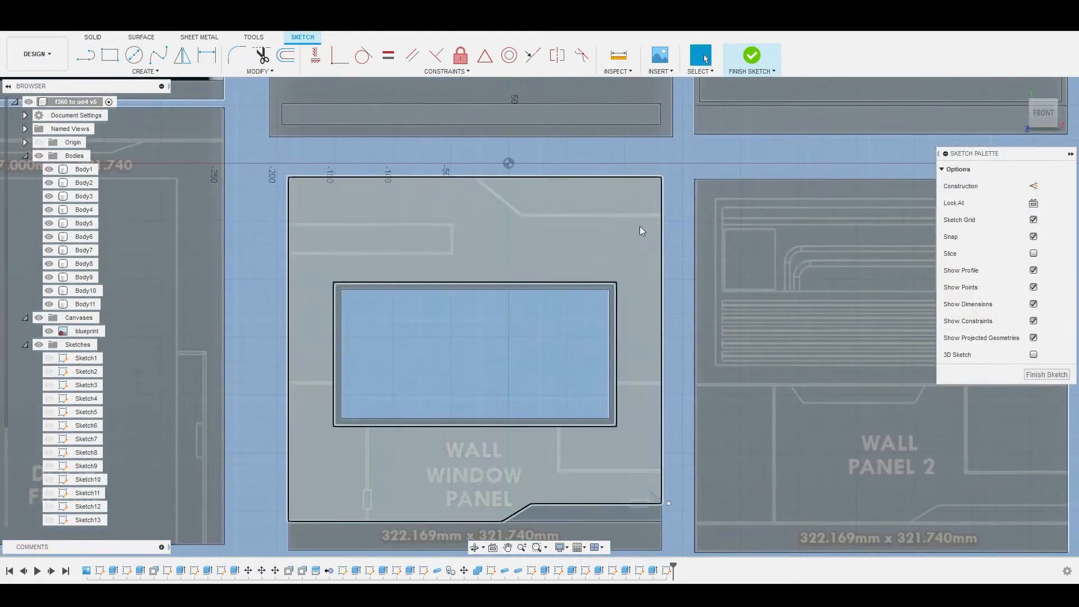
Step: Trace the upper-right outline with a diagonal line about 53 mm long at 39 degrees and a horizontal line past the panel's right edge
{"action": "right_click", "coordinate": [541, 154]}
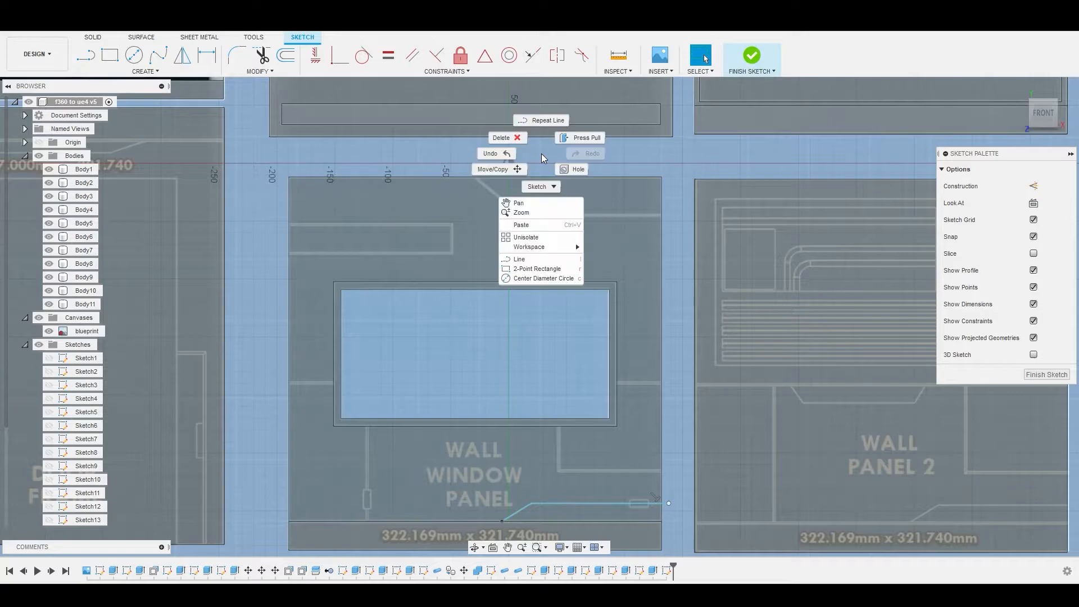
{"action": "left_click", "coordinate": [538, 120]}
{"action": "scroll", "coordinate": [471, 164], "scroll_direction": "up", "scroll_amount": 5}
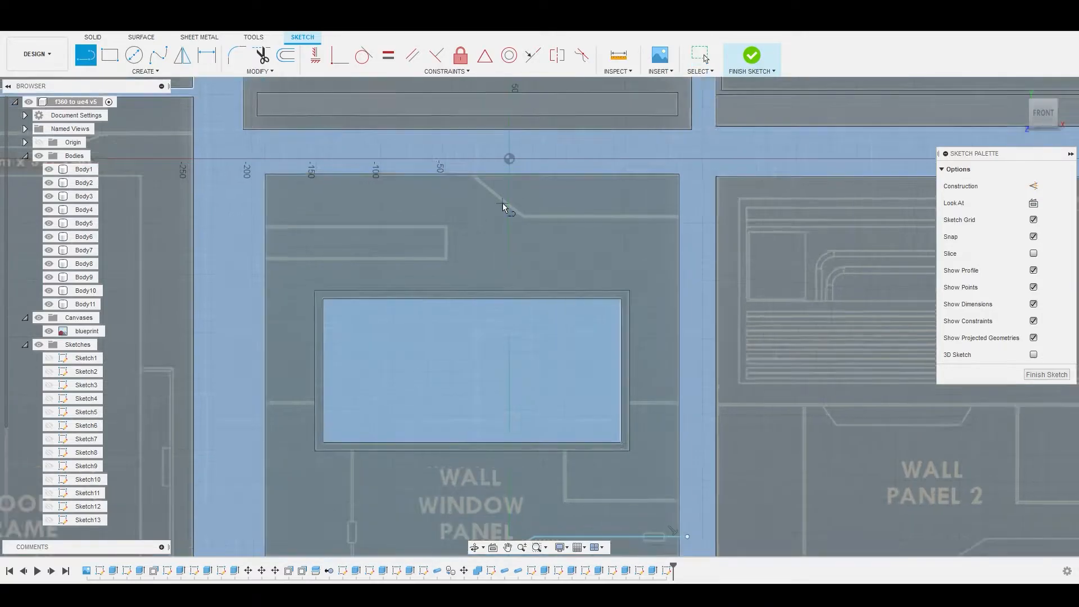
{"action": "scroll", "coordinate": [471, 163], "scroll_direction": "up", "scroll_amount": 2}
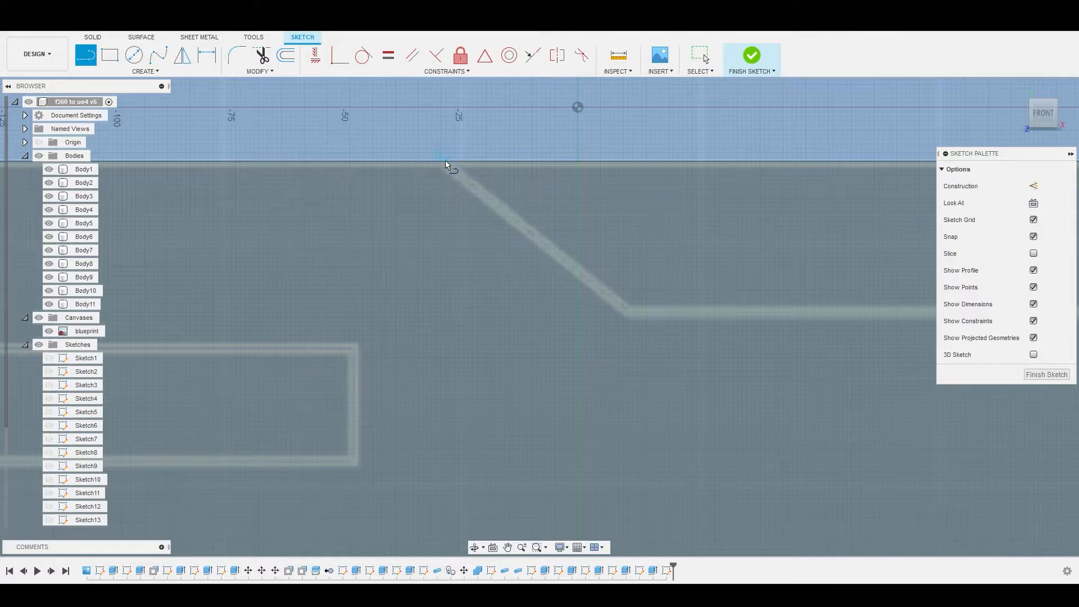
{"action": "left_click", "coordinate": [445, 160]}
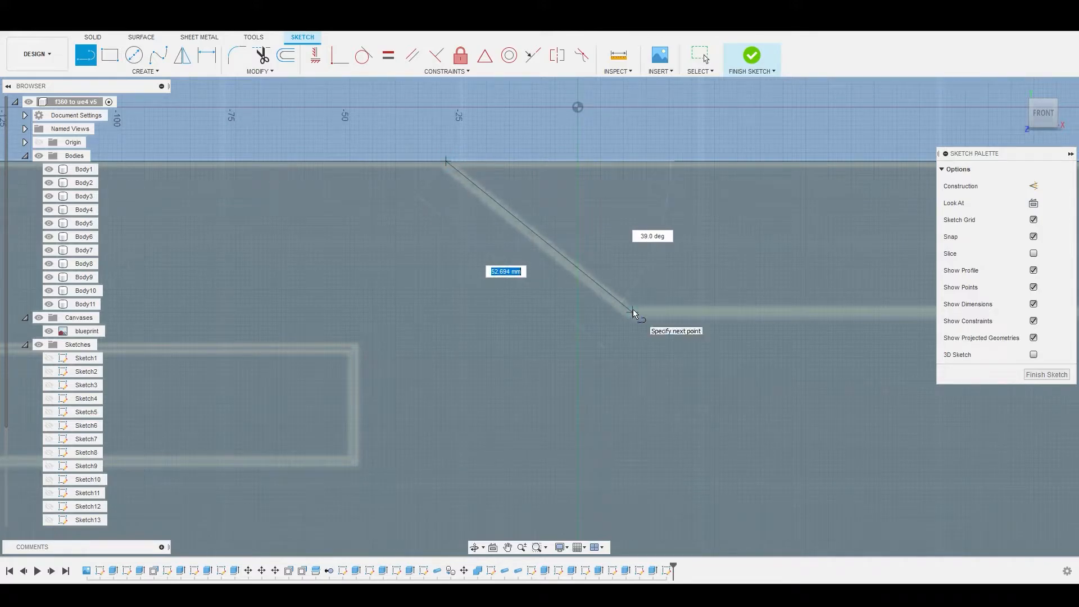
{"action": "left_click", "coordinate": [633, 310]}
{"action": "scroll", "coordinate": [634, 310], "scroll_direction": "down", "scroll_amount": 3}
{"action": "middle_click_drag", "start_coordinate": [676, 314], "coordinate": [401, 263]}
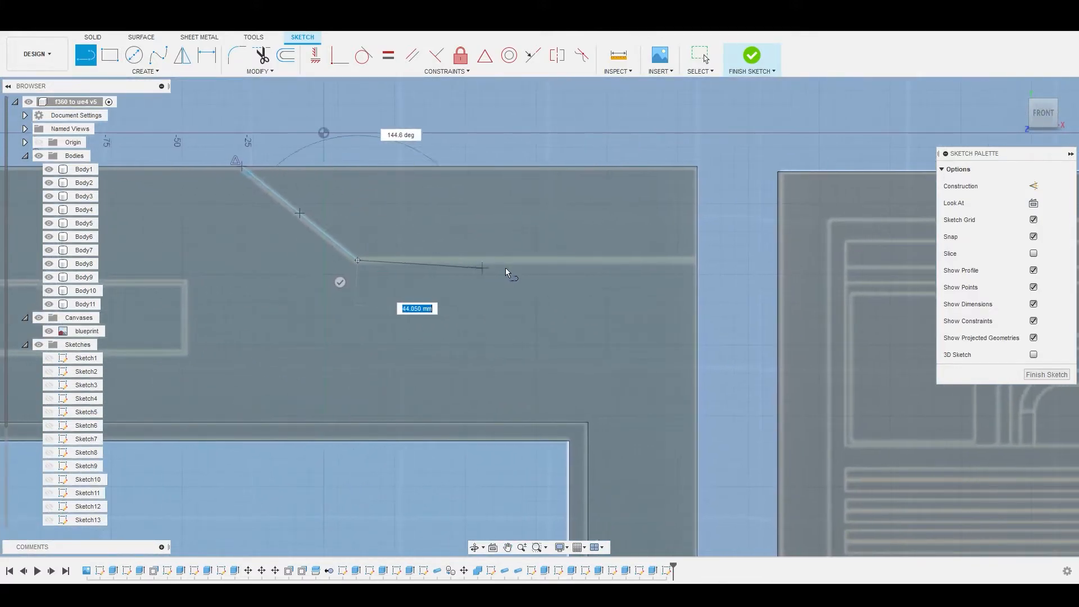
{"action": "left_click", "coordinate": [709, 259]}
{"action": "right_click", "coordinate": [710, 257]}
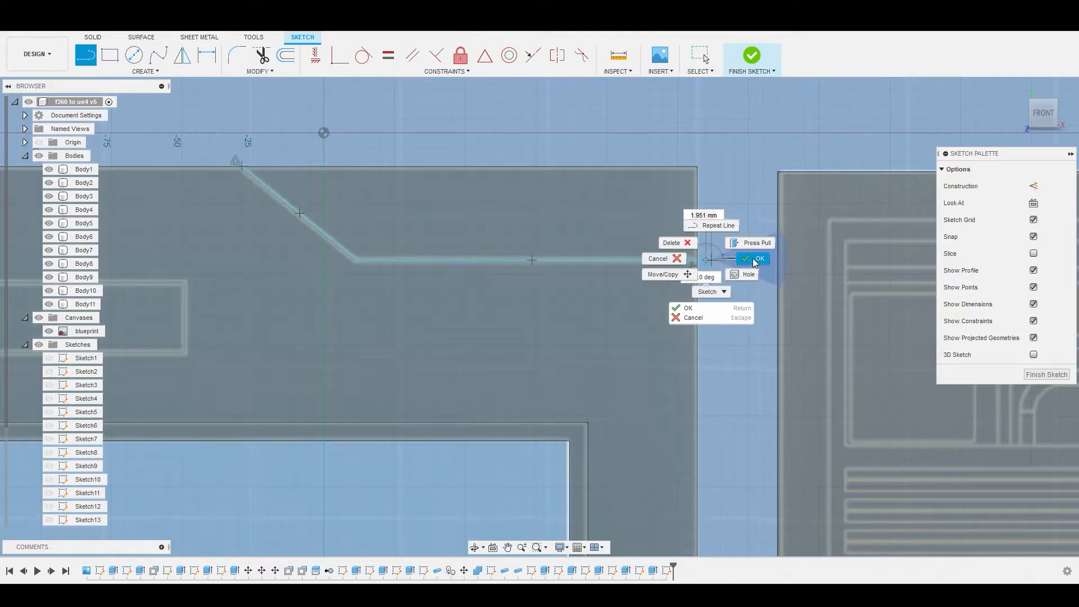
{"action": "left_click", "coordinate": [755, 259]}
Step: Extrude the upper-right and lower-right corner profiles by -1.8 mm as a cut into the wall window panel
{"action": "scroll", "coordinate": [687, 294], "scroll_direction": "down", "scroll_amount": 6}
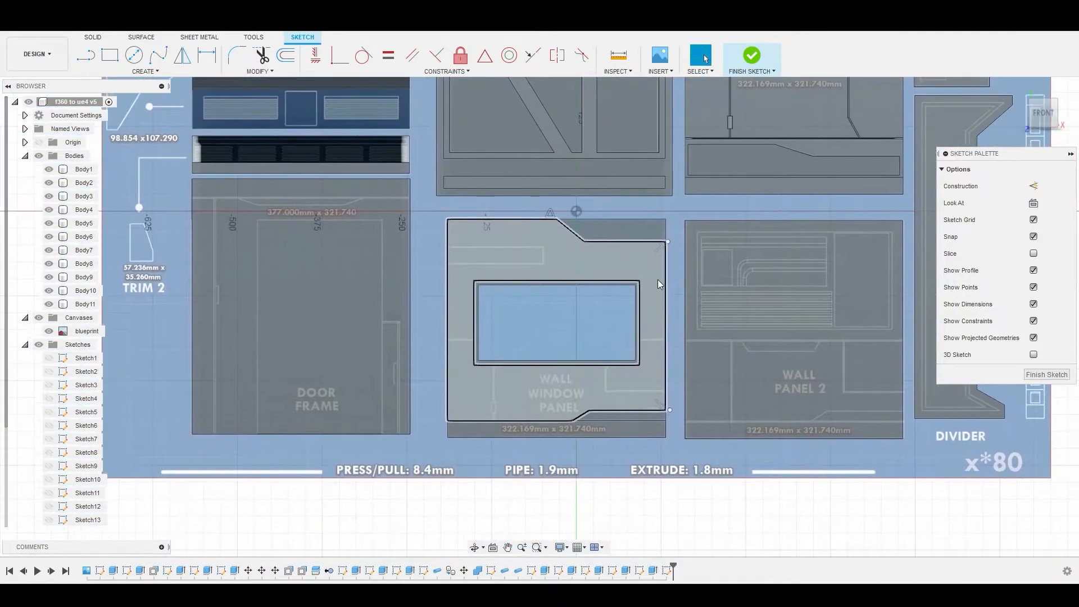
{"action": "left_click", "coordinate": [623, 232]}
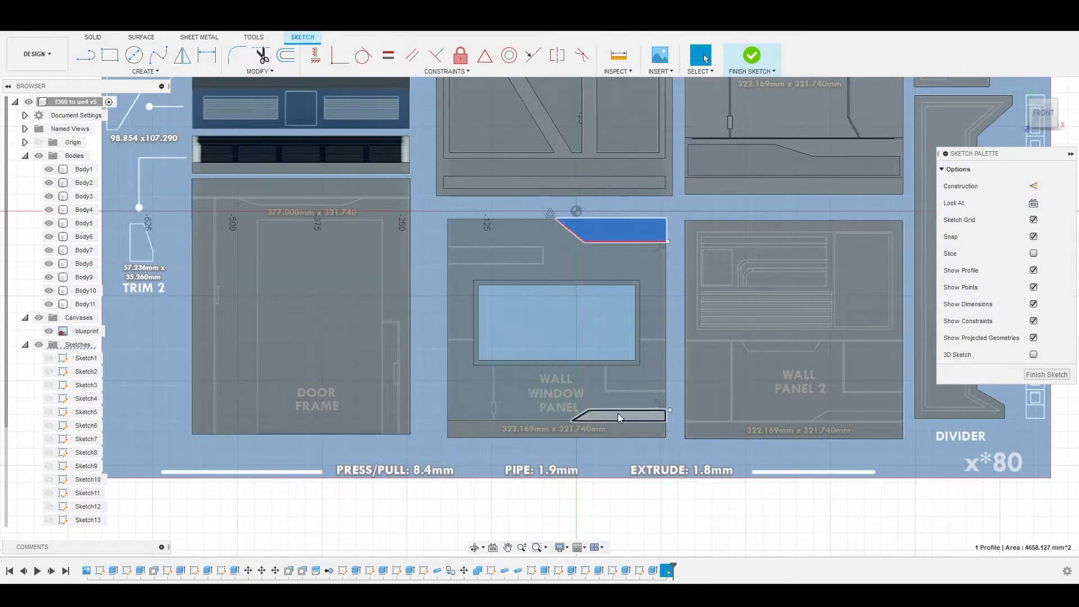
{"action": "left_click", "coordinate": [618, 415], "text": "shift"}
{"action": "right_click", "coordinate": [618, 413]}
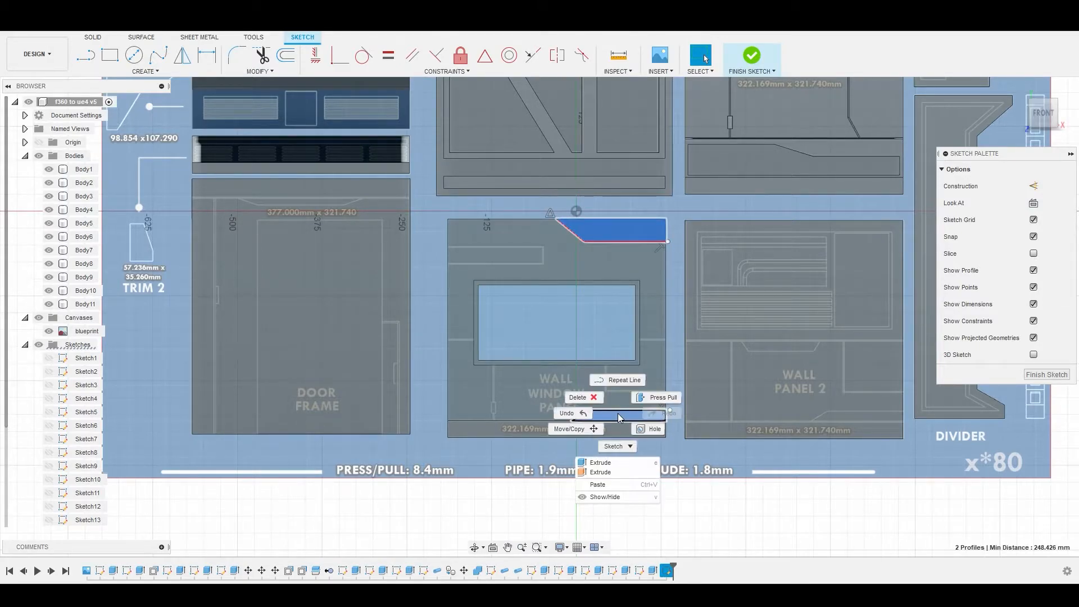
{"action": "left_click", "coordinate": [659, 397]}
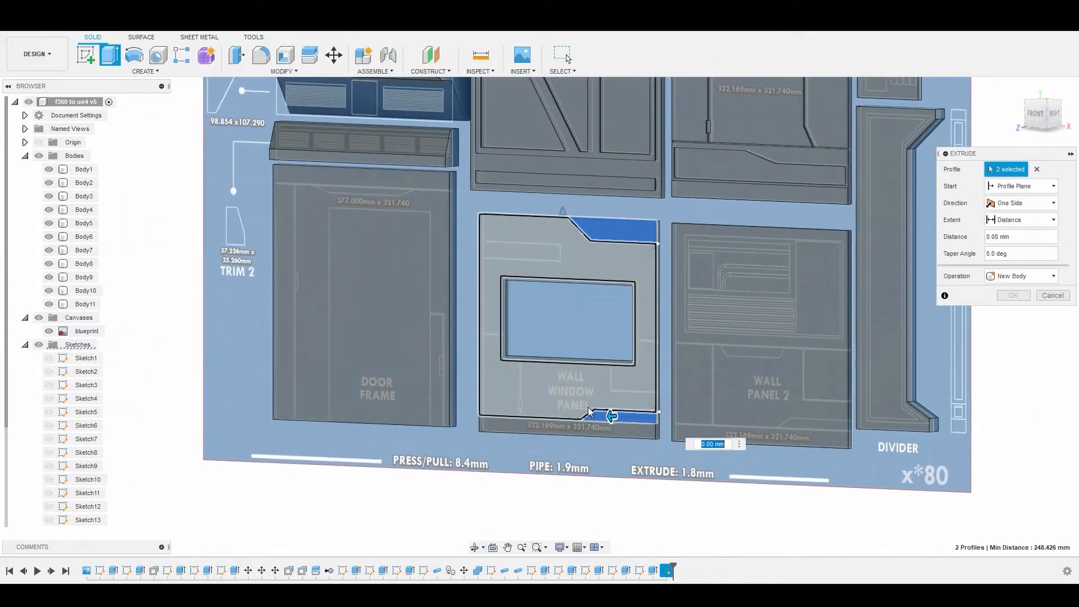
{"action": "scroll", "coordinate": [630, 430], "scroll_direction": "up", "scroll_amount": 5}
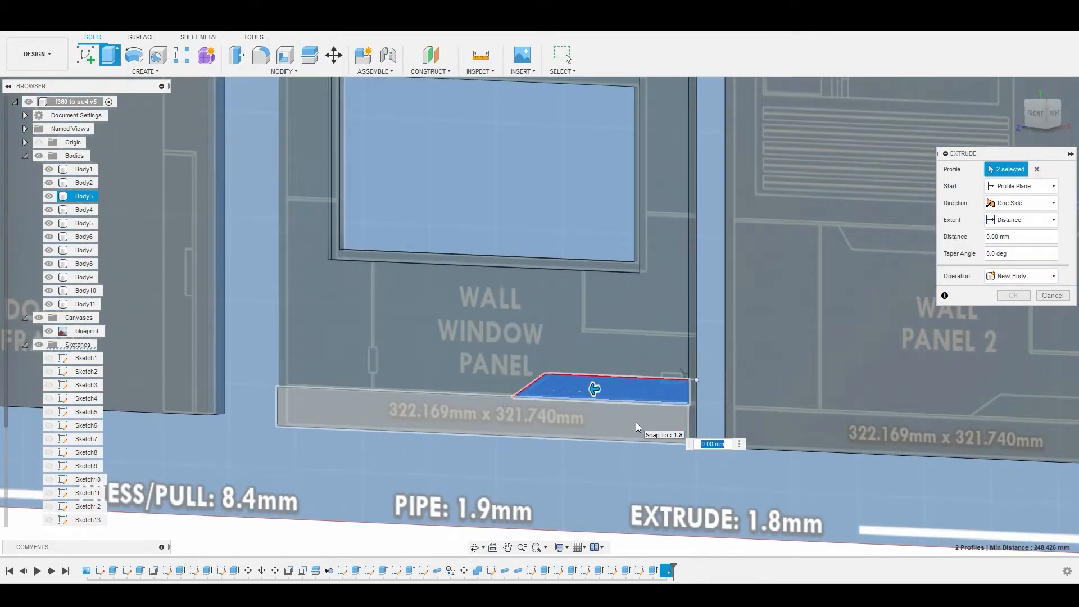
{"action": "type", "text": ".8"}
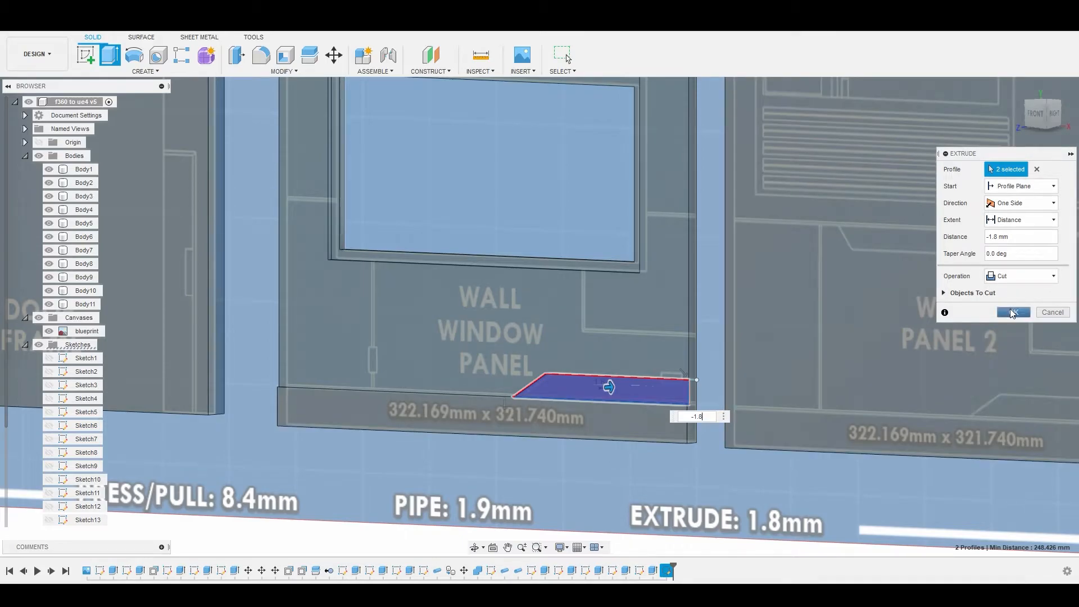
{"action": "left_click", "coordinate": [1012, 313]}
{"action": "scroll", "coordinate": [612, 391], "scroll_direction": "down", "scroll_amount": 3}
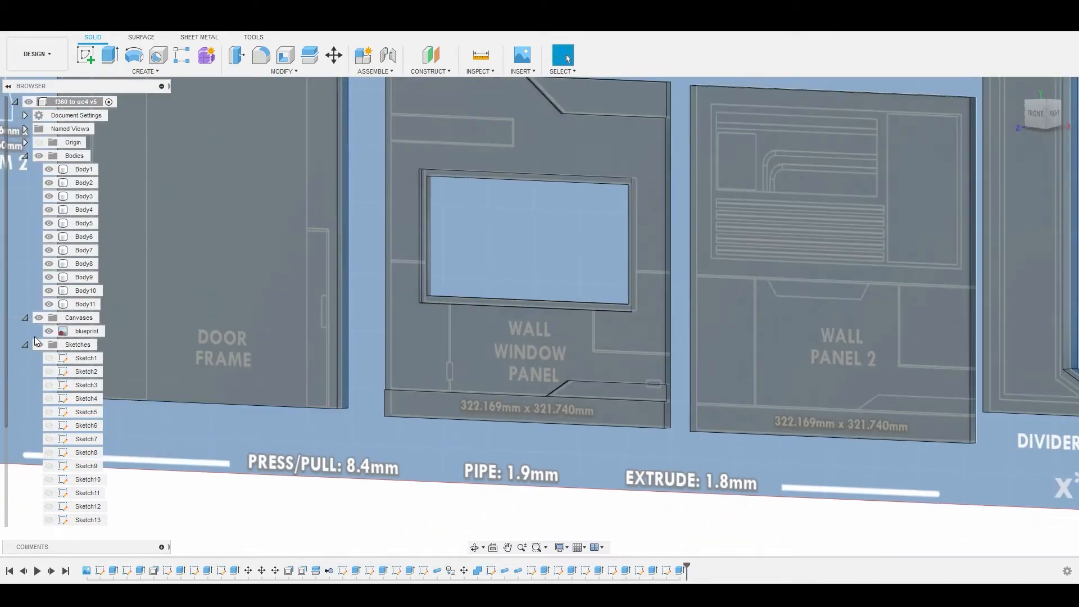
Step: Examine the cut corners of the wall window panel with the blueprint canvas hidden, and show the canvas again in front view
{"action": "left_click", "coordinate": [39, 318]}
{"action": "middle_click_drag", "start_coordinate": [642, 373], "coordinate": [649, 414], "text": "shift"}
{"action": "scroll", "coordinate": [587, 247], "scroll_direction": "down", "scroll_amount": 4}
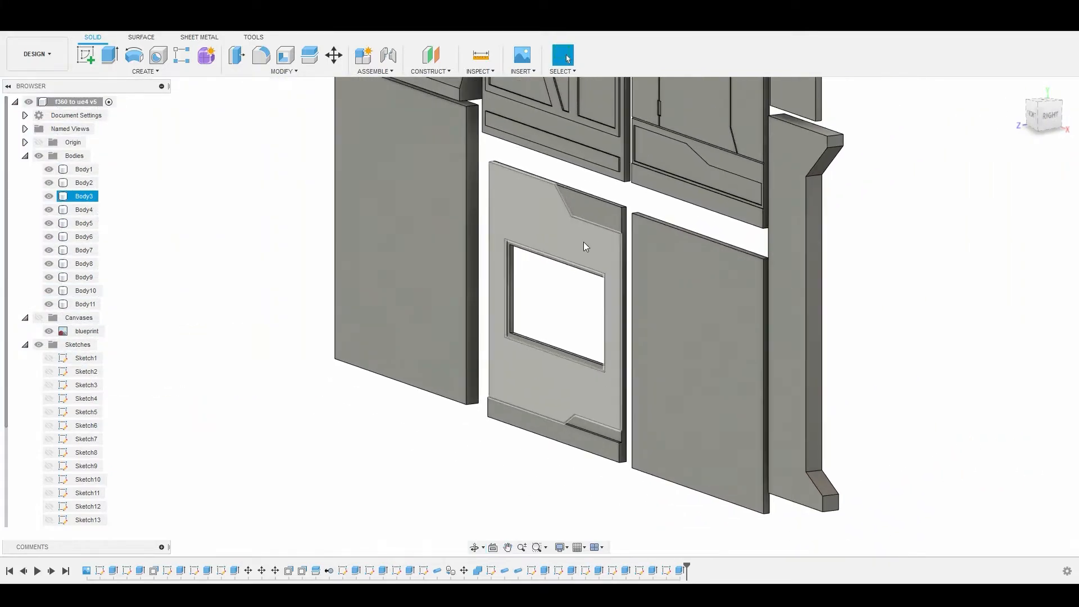
{"action": "left_click", "coordinate": [1037, 117]}
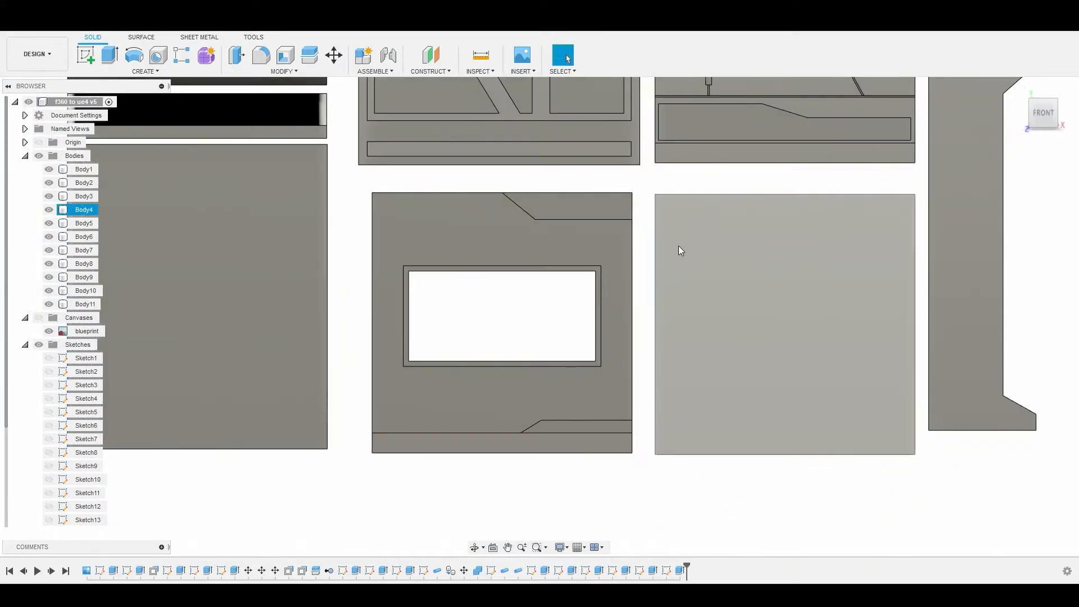
{"action": "left_click", "coordinate": [39, 317]}
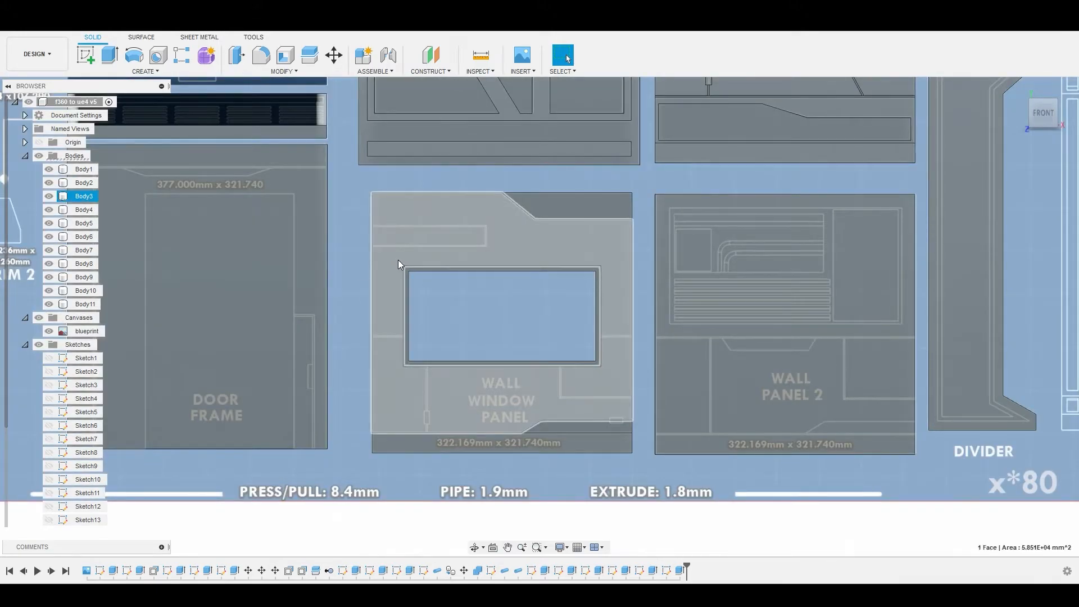
Step: Create a sketch on the front face of the wall window panel
{"action": "left_click", "coordinate": [398, 261]}
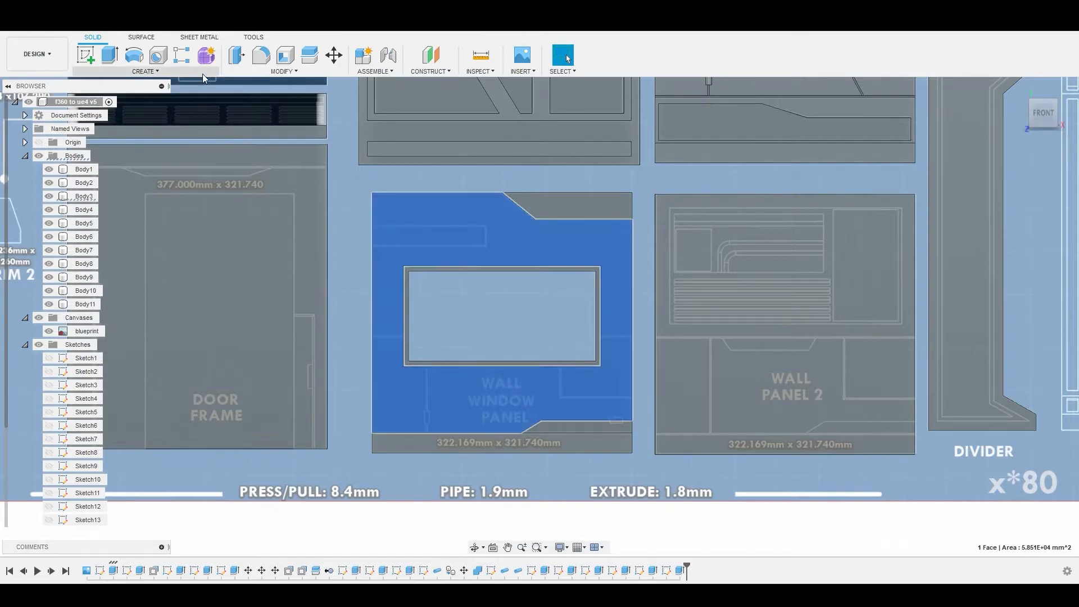
{"action": "left_click", "coordinate": [88, 59]}
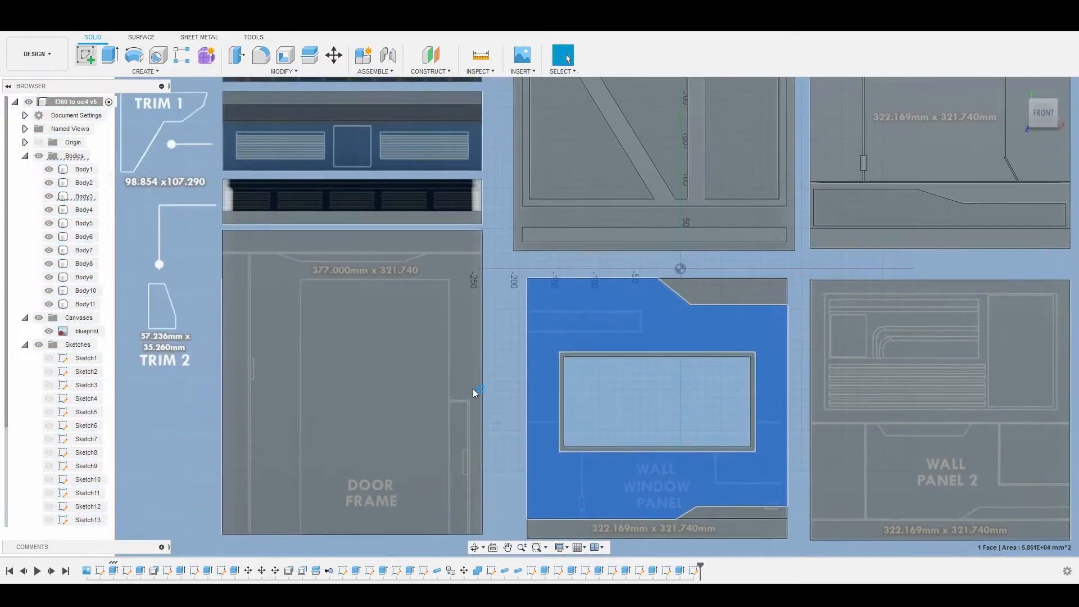
{"action": "scroll", "coordinate": [562, 404], "scroll_direction": "up", "scroll_amount": 5}
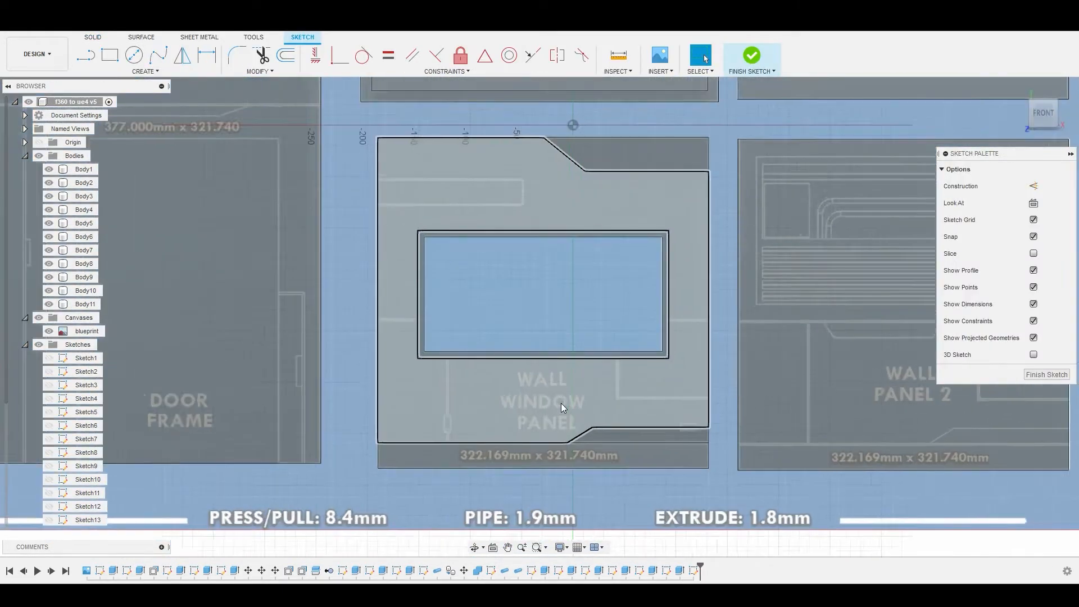
Step: Draw a horizontal line along the blueprint's seams beside the window, extending past both side edges of the panel
{"action": "left_click", "coordinate": [85, 55]}
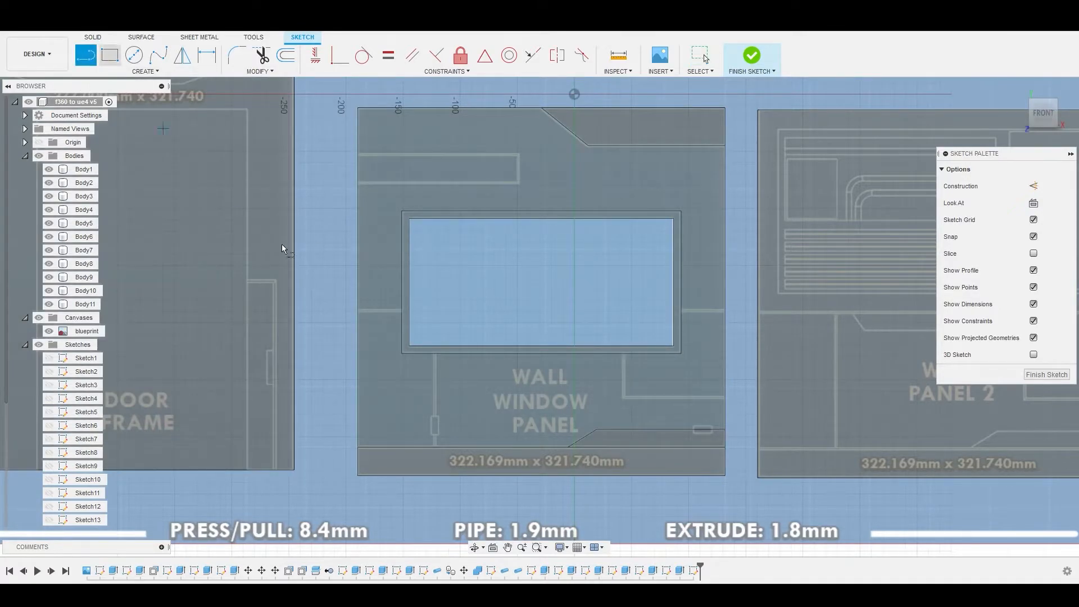
{"action": "scroll", "coordinate": [345, 322], "scroll_direction": "up", "scroll_amount": 6}
{"action": "scroll", "coordinate": [315, 277], "scroll_direction": "up", "scroll_amount": 2}
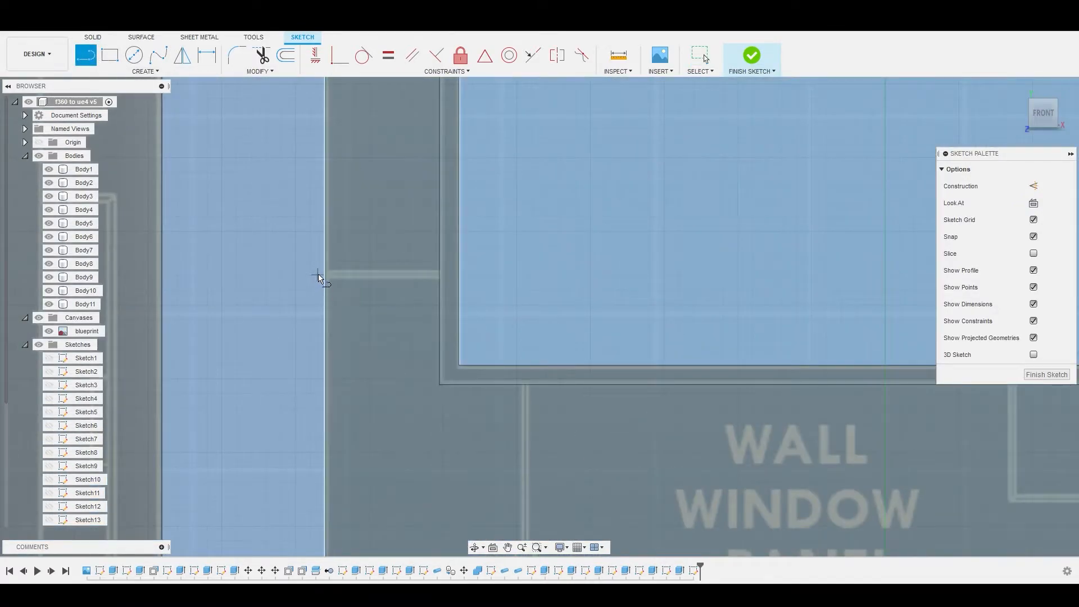
{"action": "left_click", "coordinate": [321, 277]}
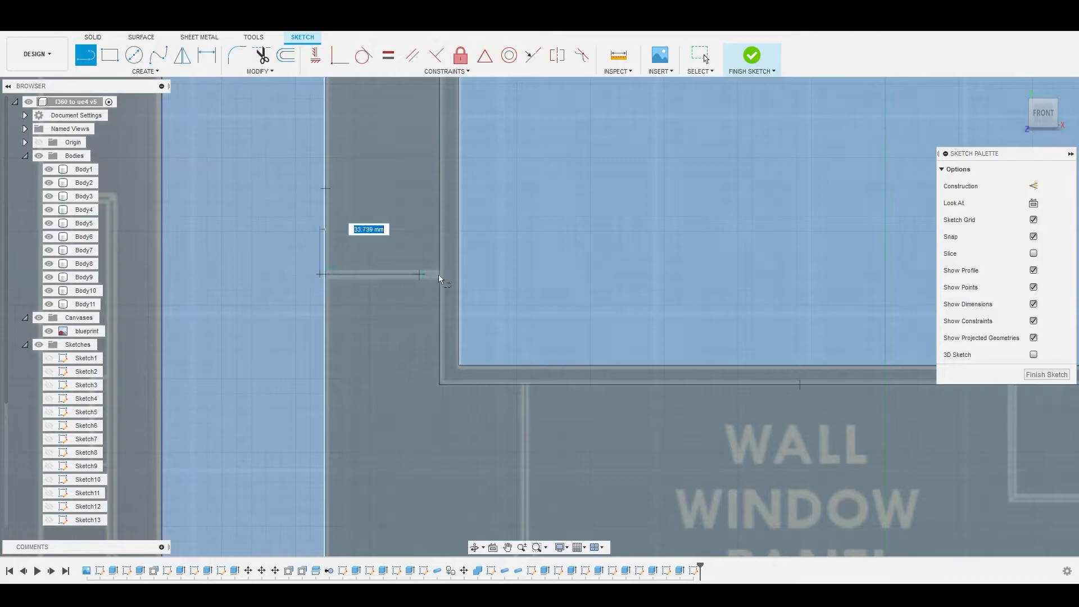
{"action": "scroll", "coordinate": [575, 282], "scroll_direction": "down", "scroll_amount": 6}
{"action": "middle_click_drag", "start_coordinate": [597, 288], "coordinate": [440, 264]}
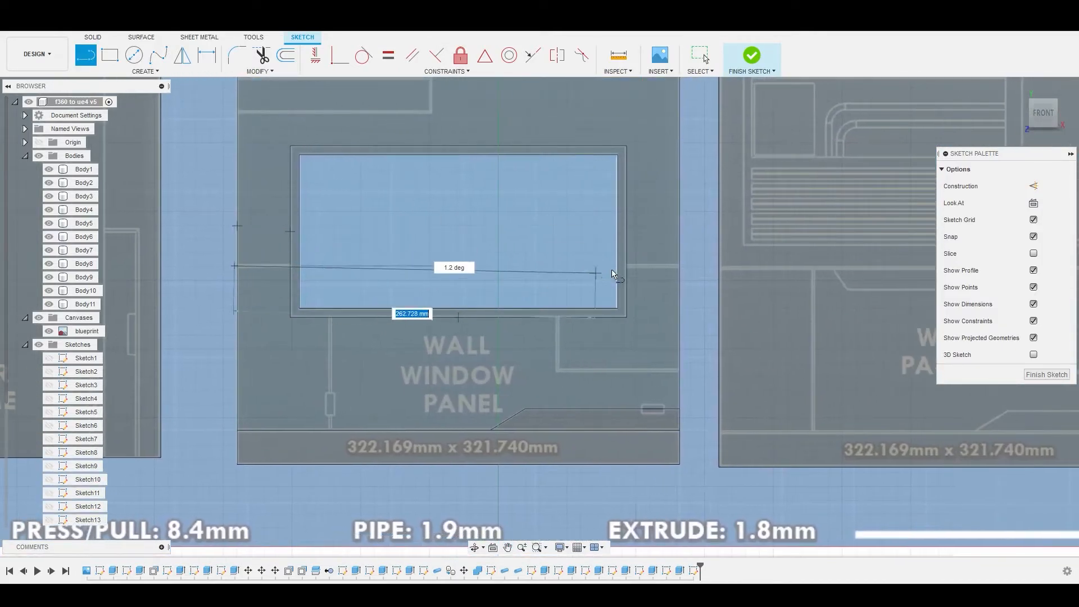
{"action": "left_click", "coordinate": [690, 265]}
{"action": "right_click", "coordinate": [690, 265]}
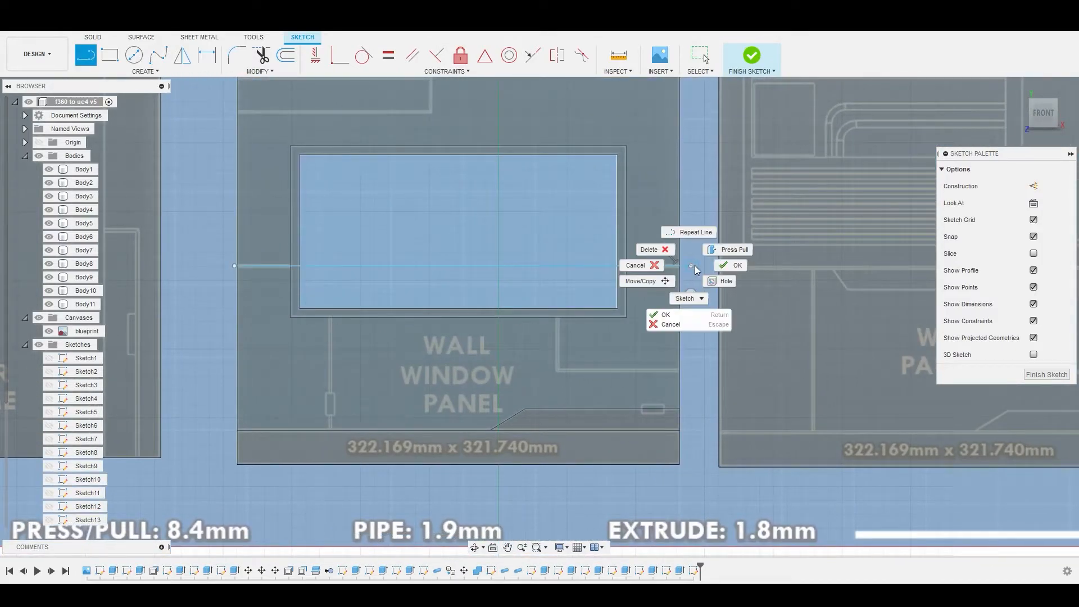
{"action": "left_click", "coordinate": [721, 268]}
Step: Draw a two-point rectangle over the blueprint's bar above the window, extending past the panel's left edge
{"action": "mouse_move", "coordinate": [595, 262]}
{"action": "middle_mouse_down"}
{"action": "mouse_move", "coordinate": [580, 314]}
{"action": "mouse_move", "coordinate": [594, 332]}
{"action": "middle_mouse_up"}
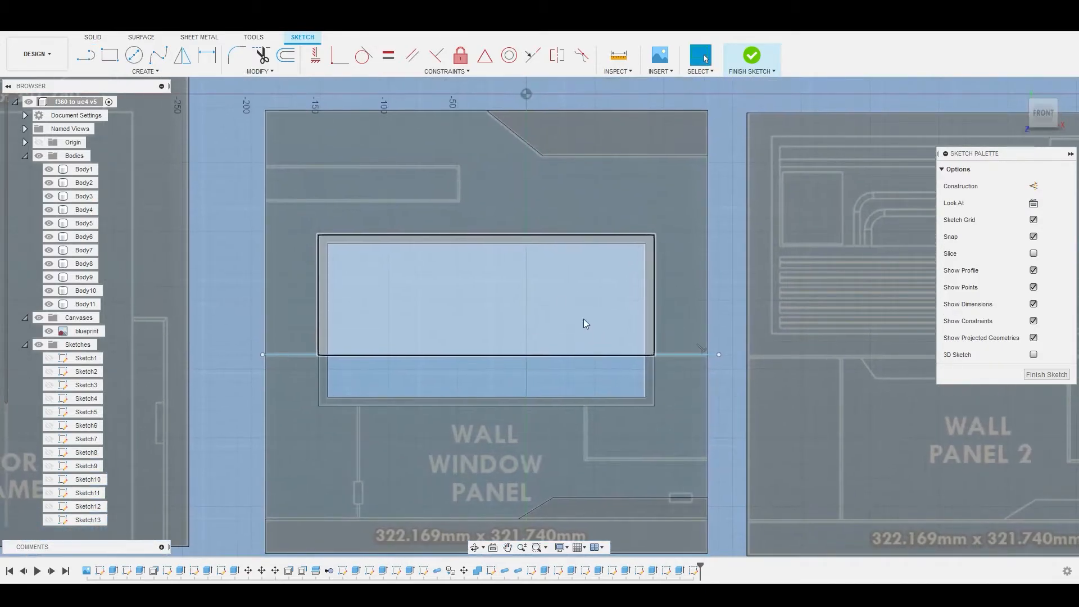
{"action": "left_click", "coordinate": [115, 57]}
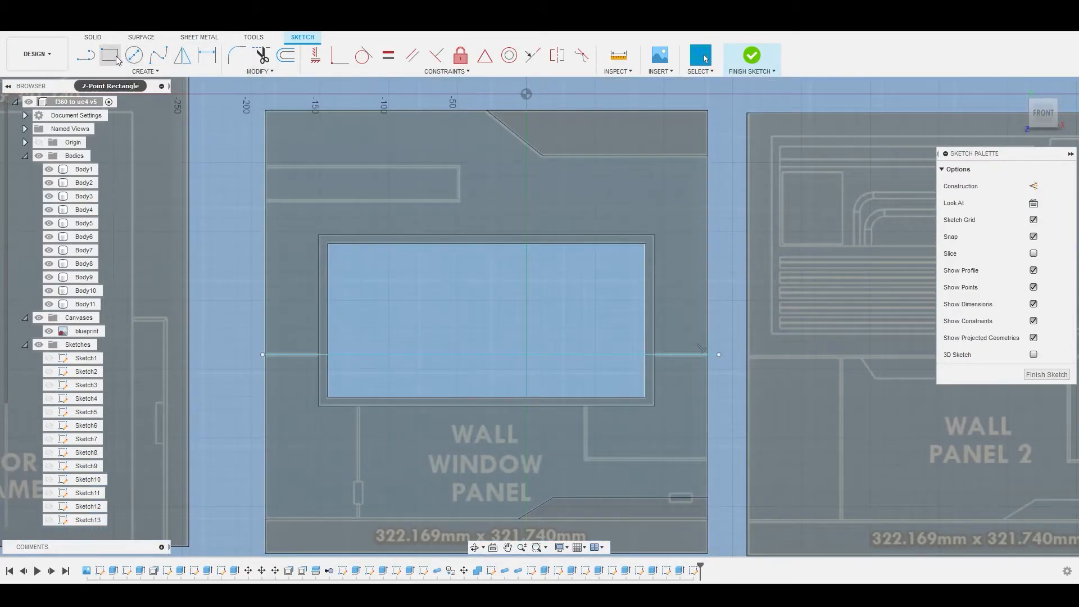
{"action": "scroll", "coordinate": [514, 176], "scroll_direction": "up", "scroll_amount": 8}
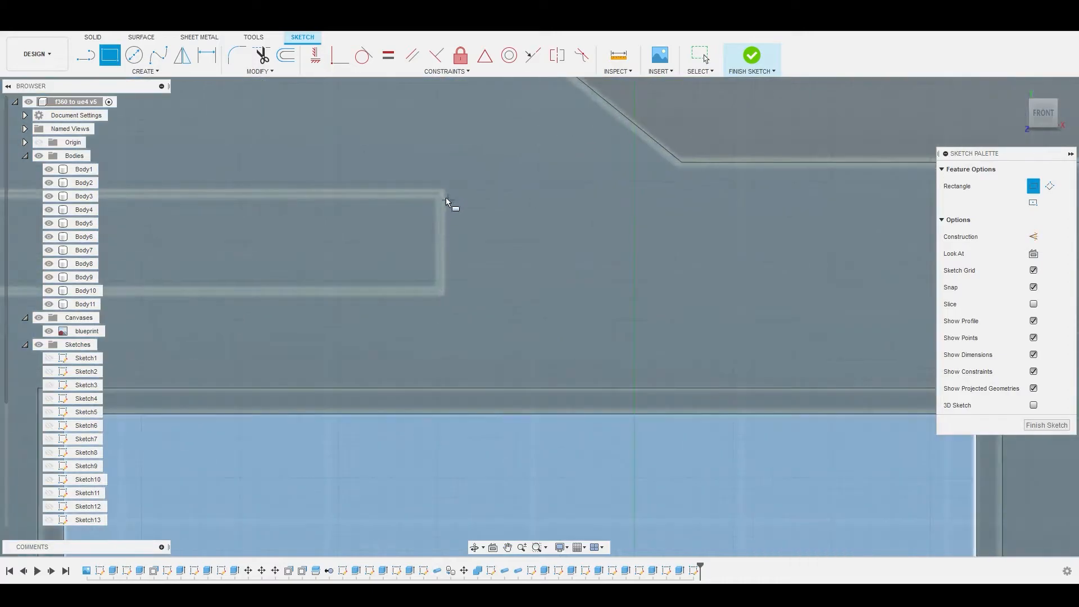
{"action": "scroll", "coordinate": [447, 198], "scroll_direction": "up", "scroll_amount": 5}
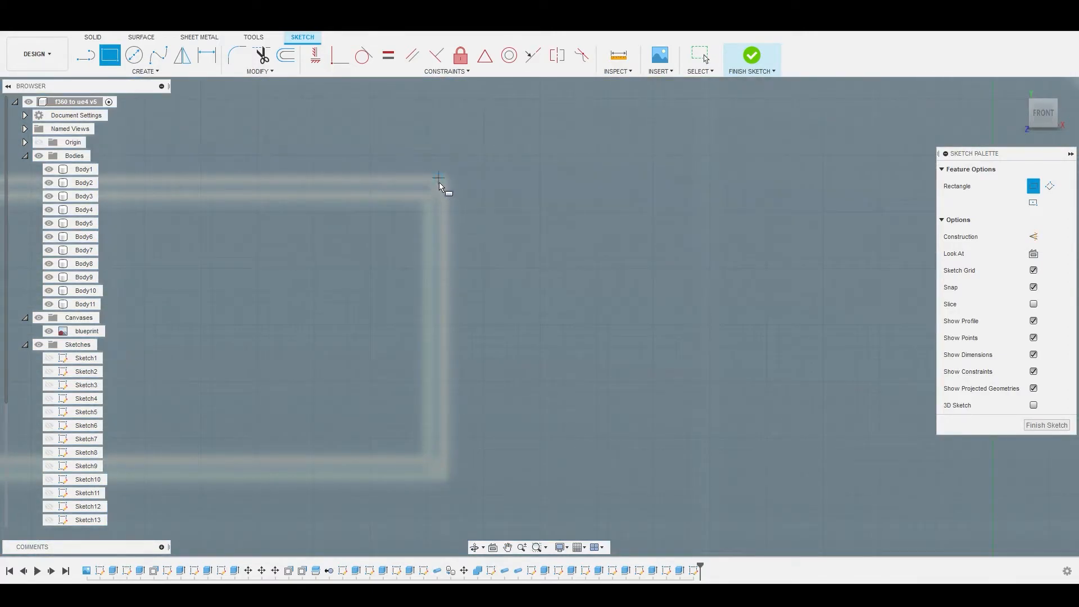
{"action": "scroll", "coordinate": [436, 185], "scroll_direction": "up", "scroll_amount": 2}
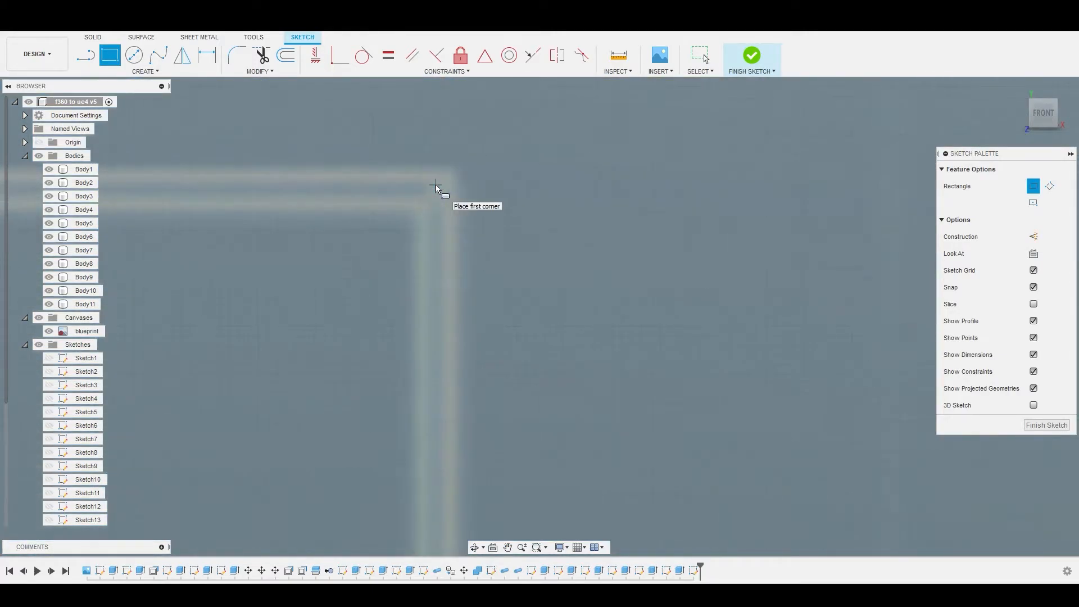
{"action": "left_click", "coordinate": [436, 189]}
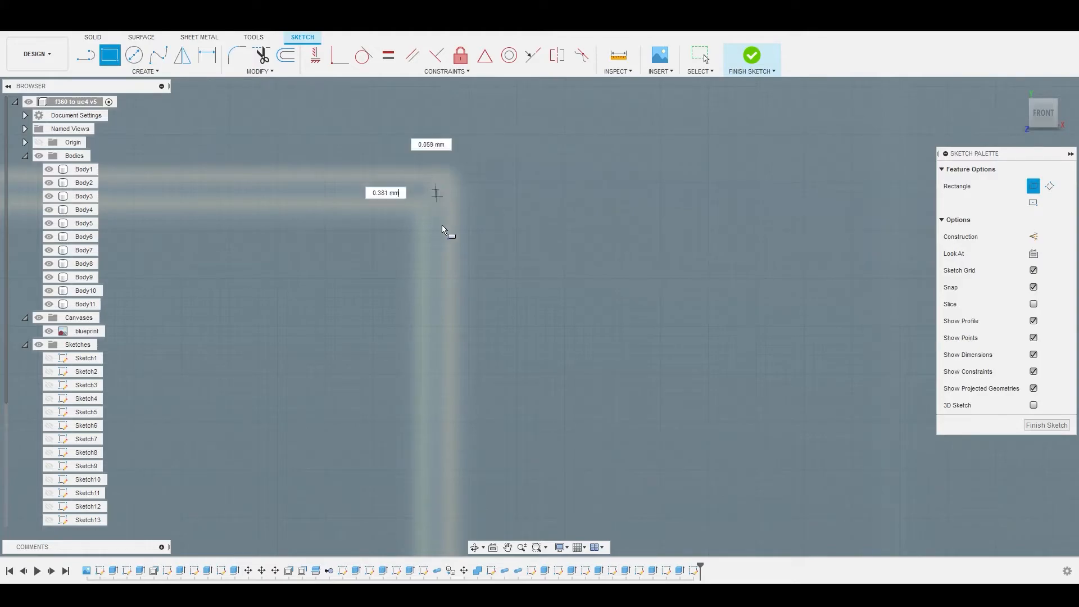
{"action": "scroll", "coordinate": [438, 252], "scroll_direction": "down", "scroll_amount": 3}
{"action": "scroll", "coordinate": [422, 308], "scroll_direction": "down", "scroll_amount": 5}
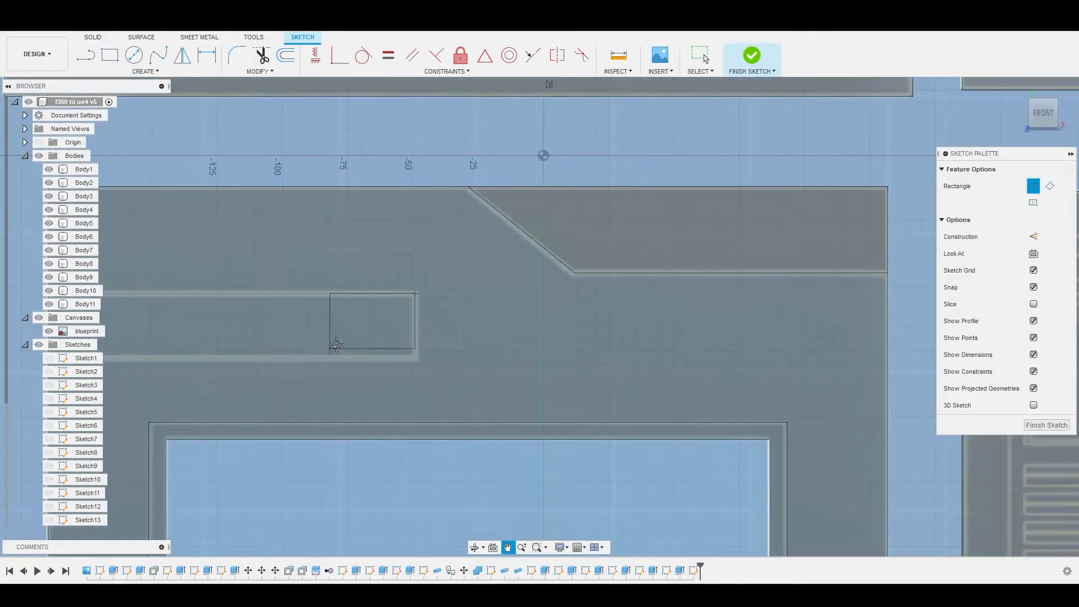
{"action": "middle_click_drag", "start_coordinate": [330, 355], "coordinate": [542, 289]}
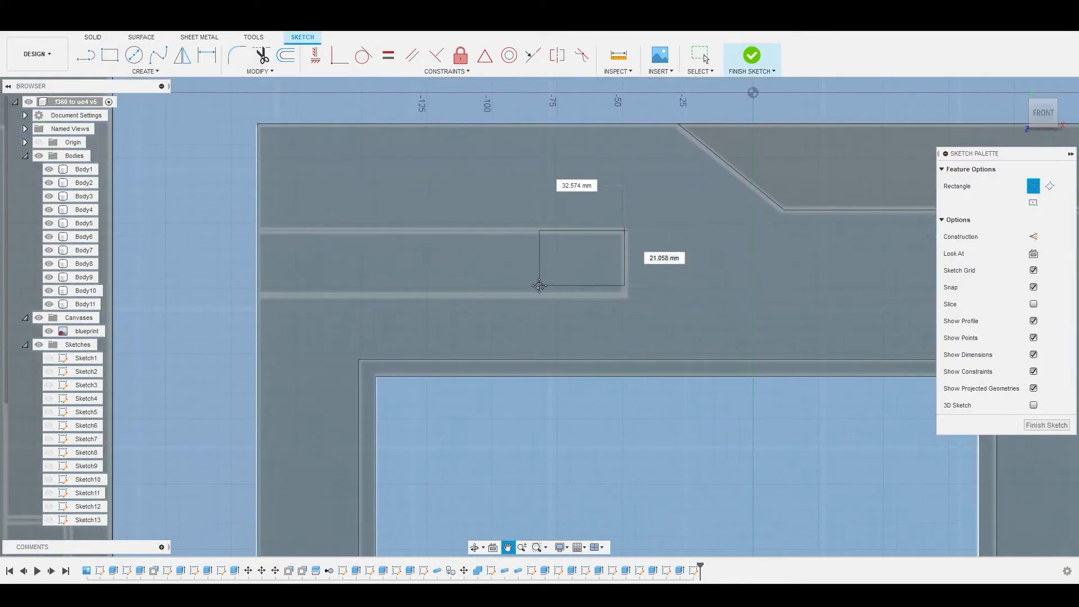
{"action": "left_click", "coordinate": [217, 294]}
Step: Trace the blueprint's vertical seam below the window with a line from the base strip up into the window opening
{"action": "scroll", "coordinate": [219, 295], "scroll_direction": "down", "scroll_amount": 5}
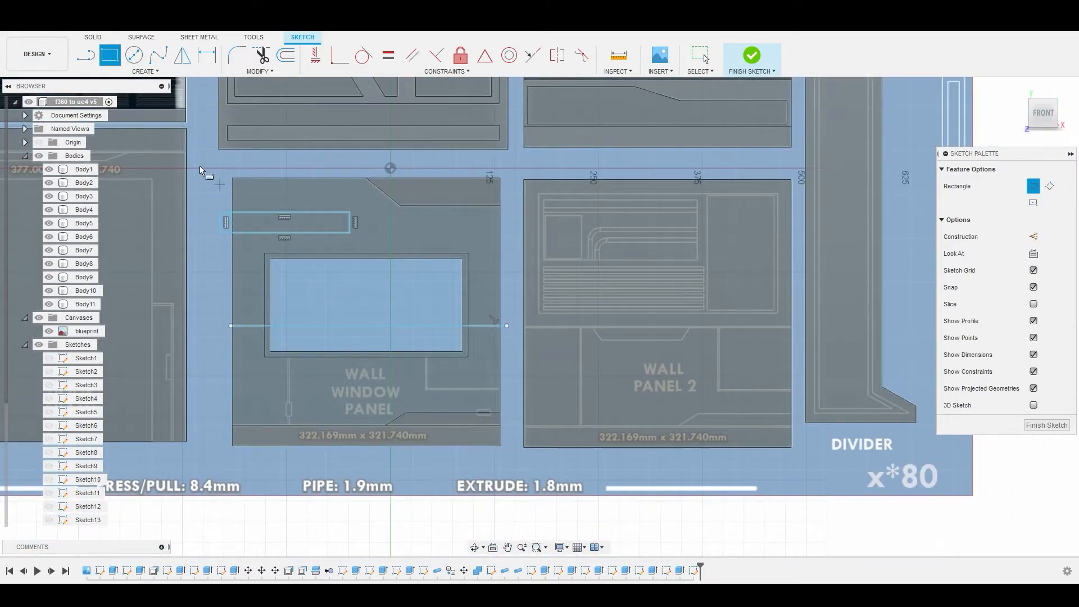
{"action": "left_click", "coordinate": [86, 55]}
{"action": "scroll", "coordinate": [270, 410], "scroll_direction": "up", "scroll_amount": 10}
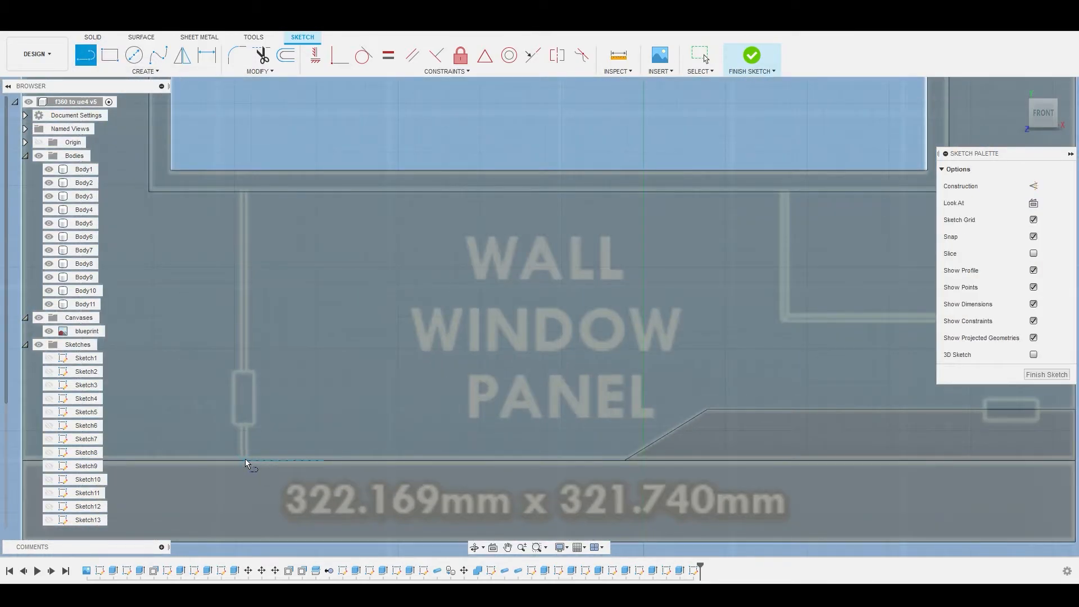
{"action": "left_click", "coordinate": [244, 458]}
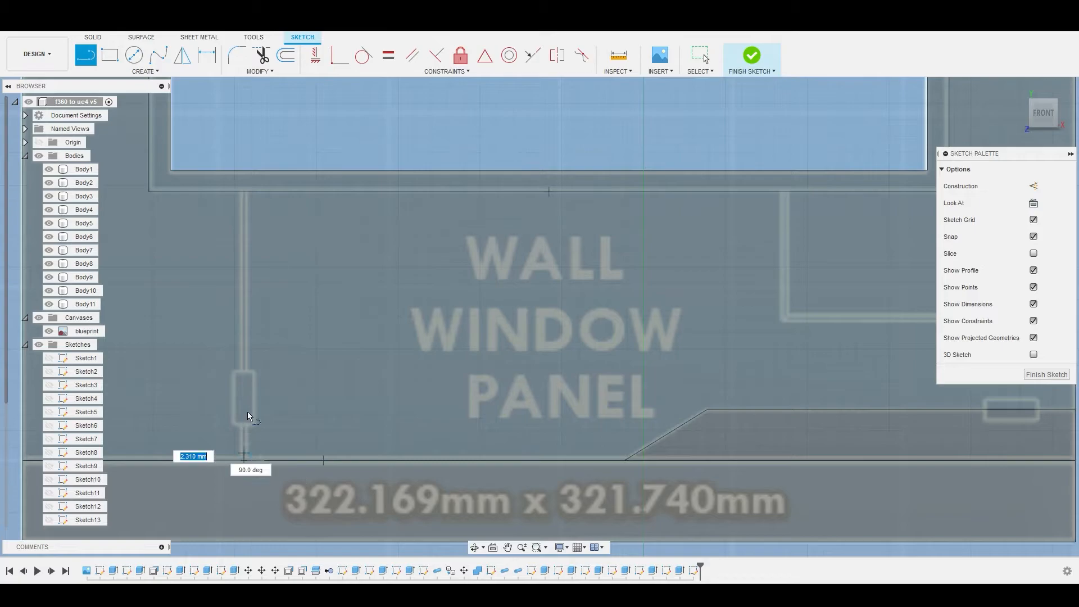
{"action": "left_click", "coordinate": [244, 135]}
{"action": "right_click", "coordinate": [251, 135]}
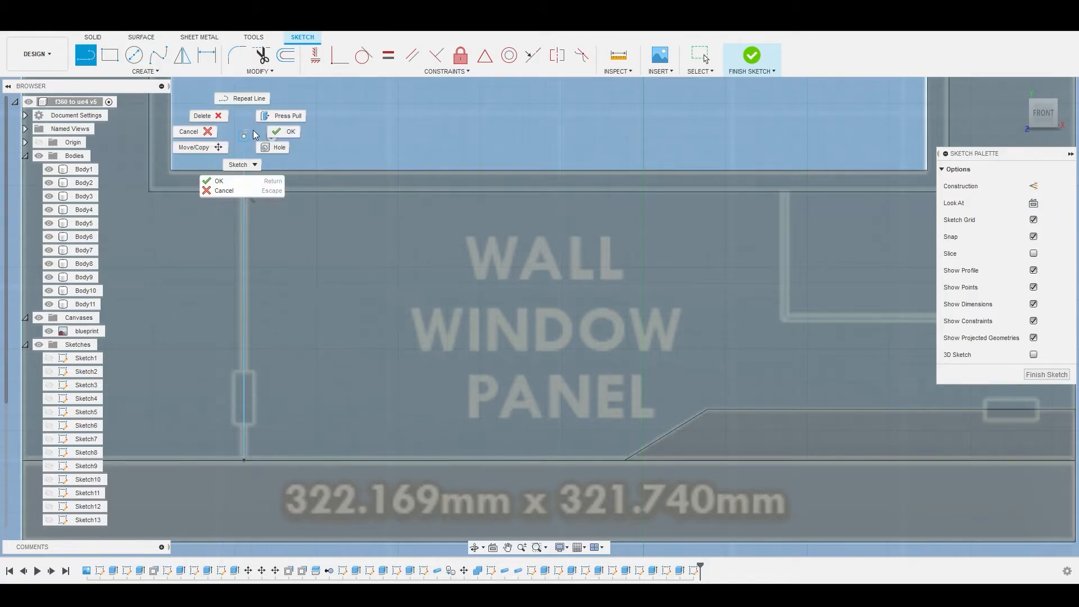
{"action": "left_click", "coordinate": [284, 131]}
Step: Trace the L-shaped seam below the window with a vertical line about 40 mm long and a horizontal line past the panel's right edge
{"action": "scroll", "coordinate": [291, 238], "scroll_direction": "down", "scroll_amount": 5}
{"action": "mouse_move", "coordinate": [275, 240]}
{"action": "middle_mouse_down"}
{"action": "mouse_move", "coordinate": [369, 236]}
{"action": "mouse_move", "coordinate": [261, 234]}
{"action": "middle_mouse_up"}
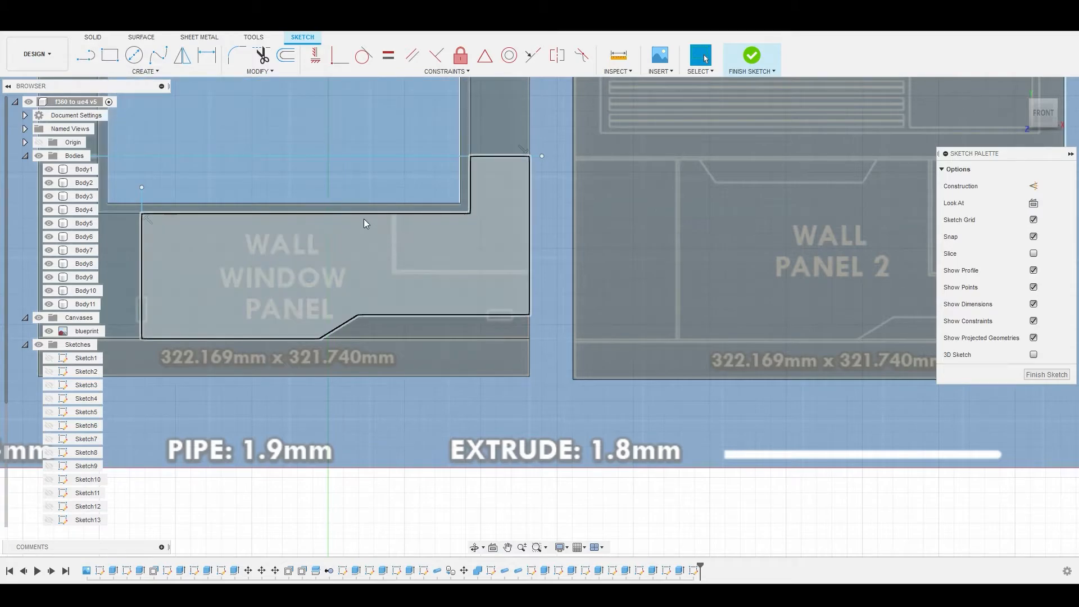
{"action": "right_click", "coordinate": [352, 183]}
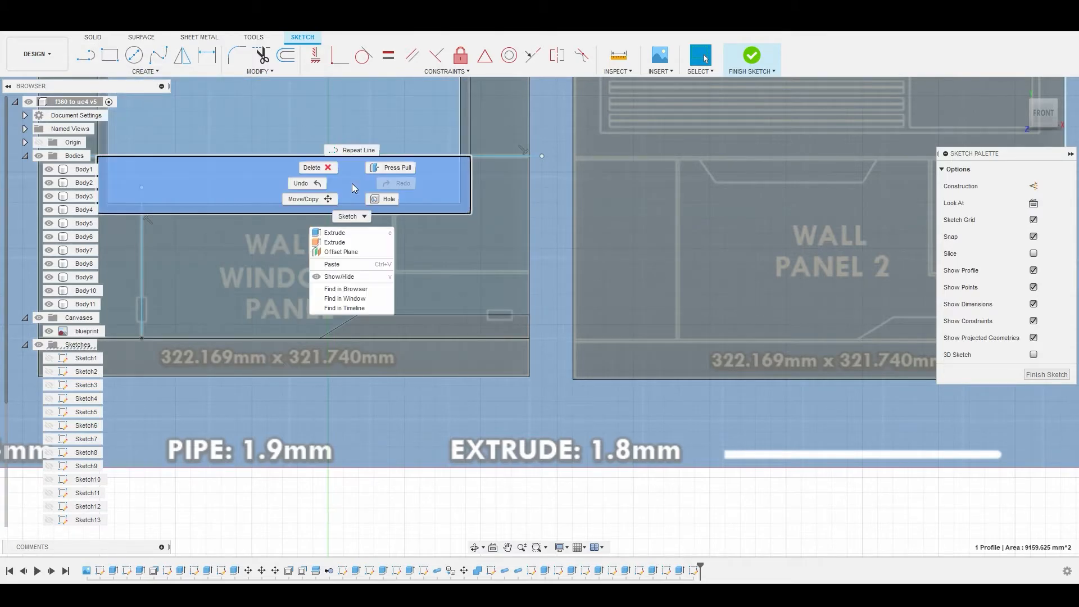
{"action": "left_click", "coordinate": [354, 150]}
{"action": "scroll", "coordinate": [394, 233], "scroll_direction": "up", "scroll_amount": 5}
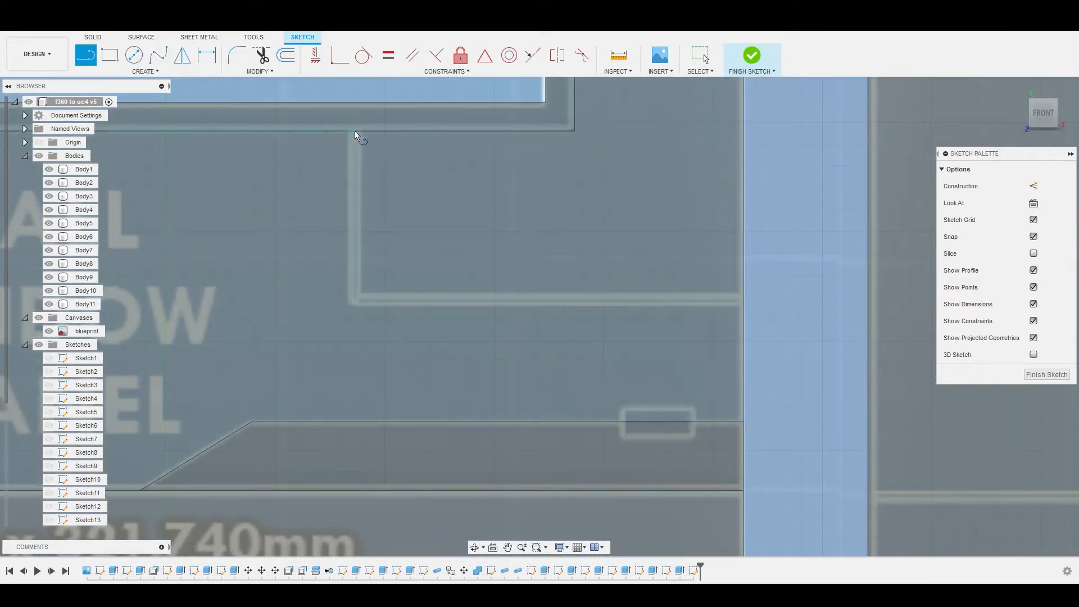
{"action": "left_click", "coordinate": [354, 122]}
{"action": "left_click", "coordinate": [354, 298]}
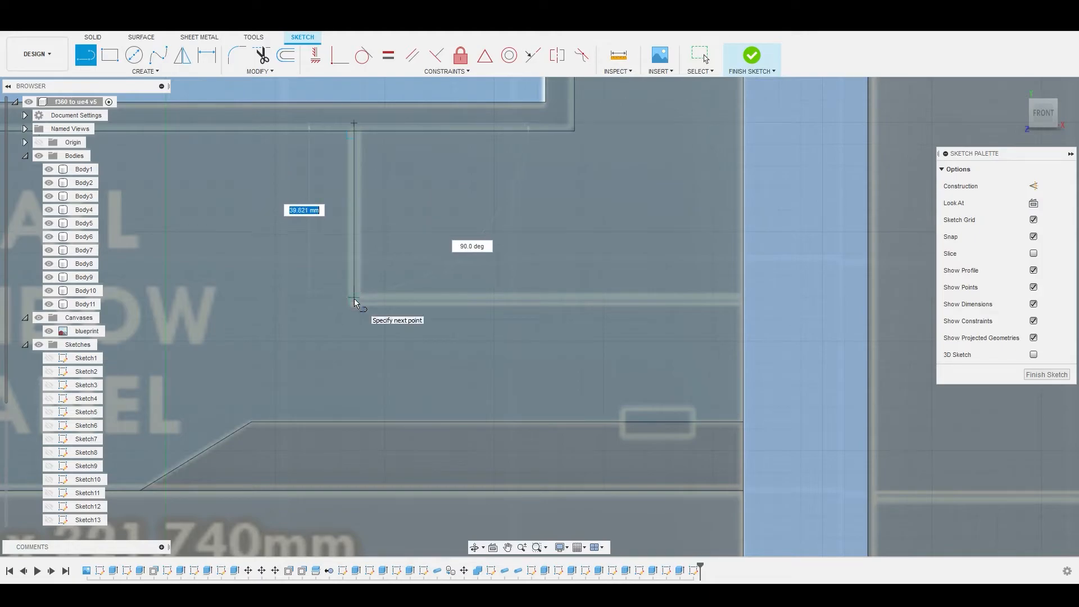
{"action": "left_click", "coordinate": [773, 299]}
{"action": "right_click", "coordinate": [773, 299]}
{"action": "left_click", "coordinate": [807, 300]}
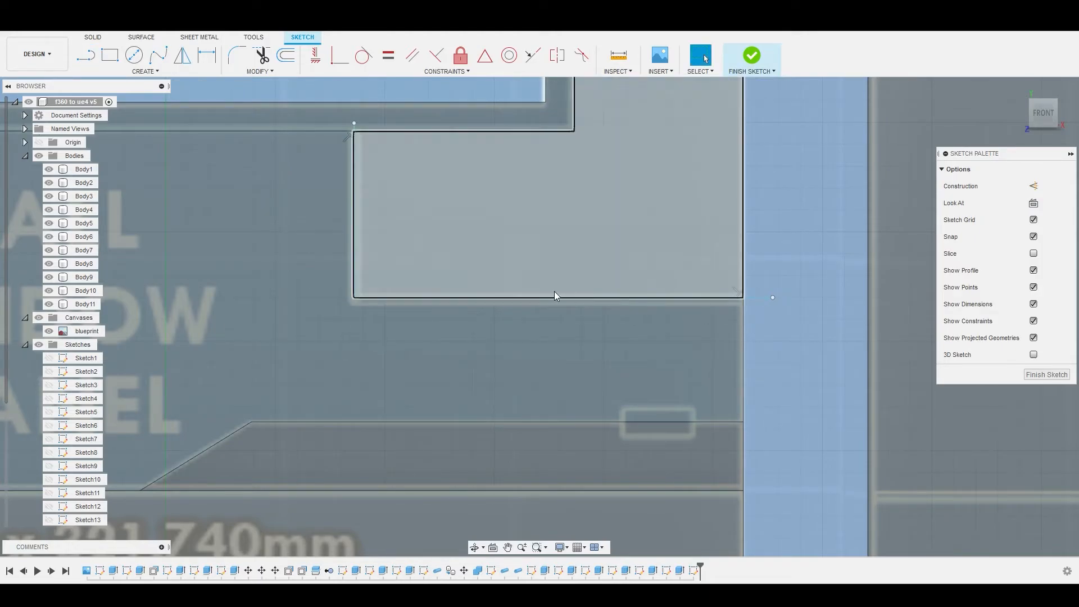
Step: Finish the sketch holding the window panel's seam lines and bar rectangle
{"action": "left_click", "coordinate": [407, 296]}
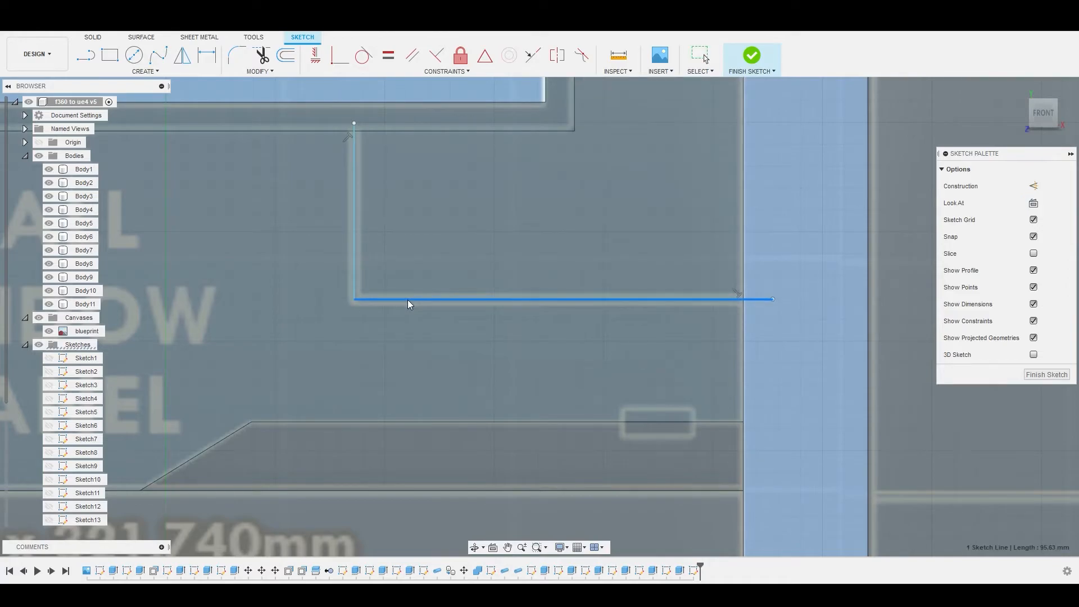
{"action": "scroll", "coordinate": [407, 299], "scroll_direction": "down", "scroll_amount": 6}
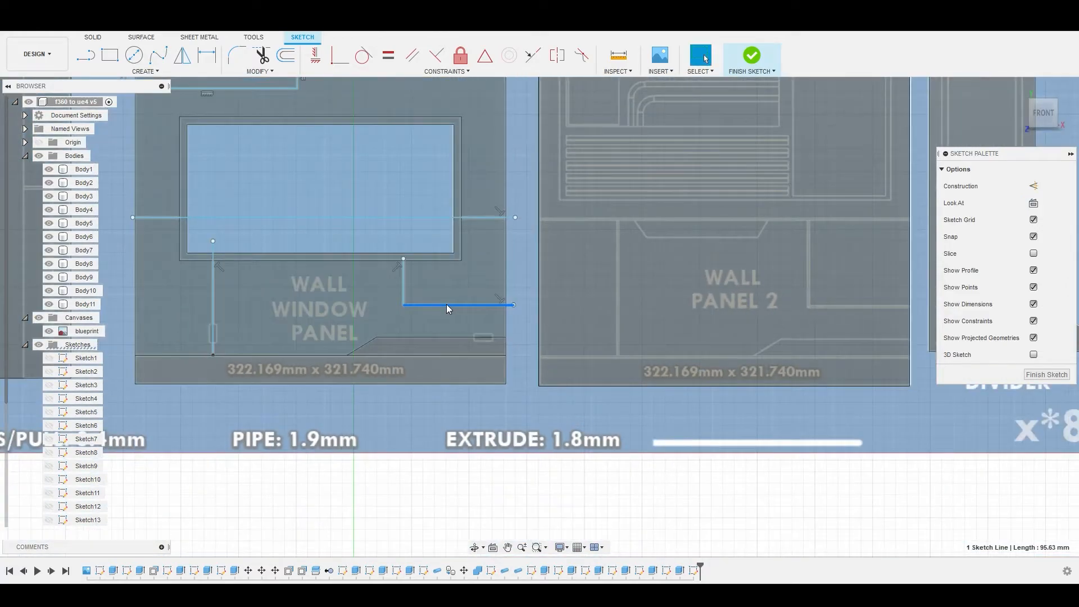
{"action": "middle_click_drag", "start_coordinate": [462, 298], "coordinate": [562, 360]}
{"action": "scroll", "coordinate": [562, 360], "scroll_direction": "down", "scroll_amount": 3}
{"action": "left_click", "coordinate": [753, 56]}
{"action": "scroll", "coordinate": [393, 351], "scroll_direction": "up", "scroll_amount": 3}
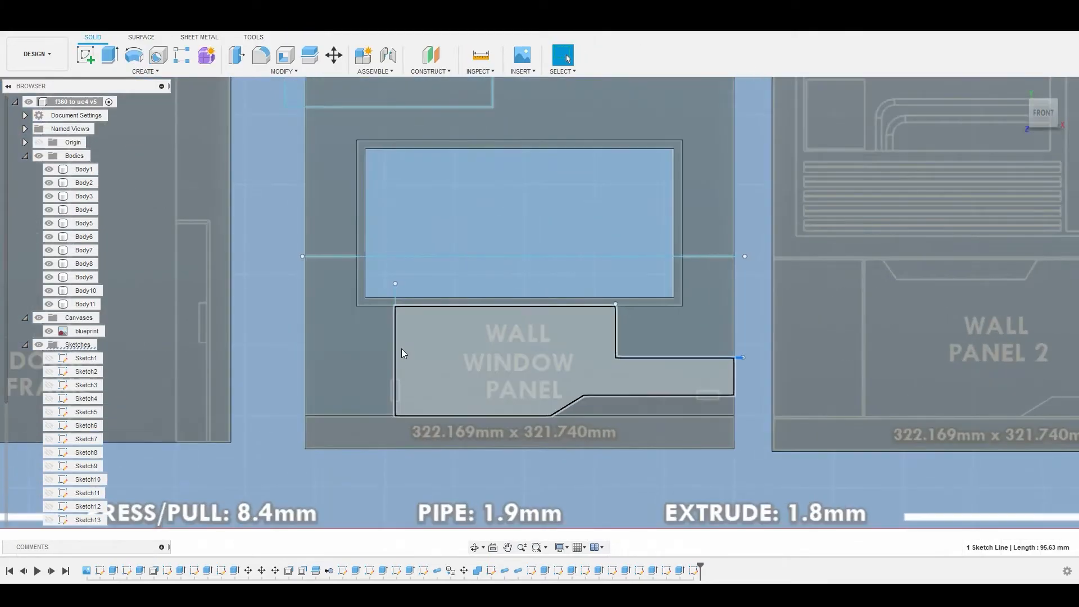
{"action": "scroll", "coordinate": [584, 264], "scroll_direction": "down", "scroll_amount": 2}
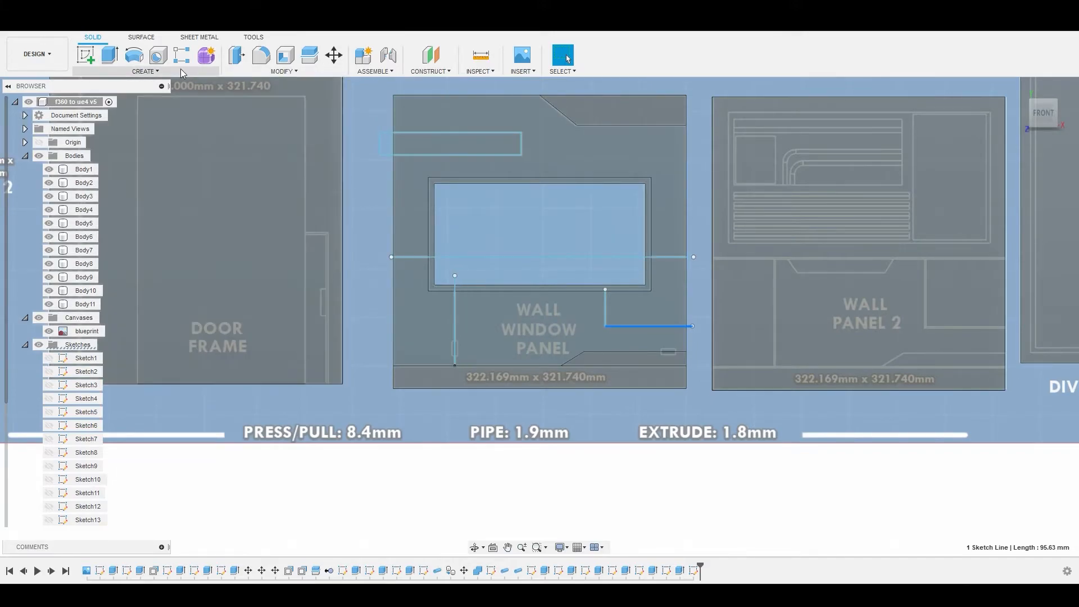
Step: Cut a circular 1.90 mm Pipe groove along the horizontal seam line running across the window panel
{"action": "left_click", "coordinate": [149, 71]}
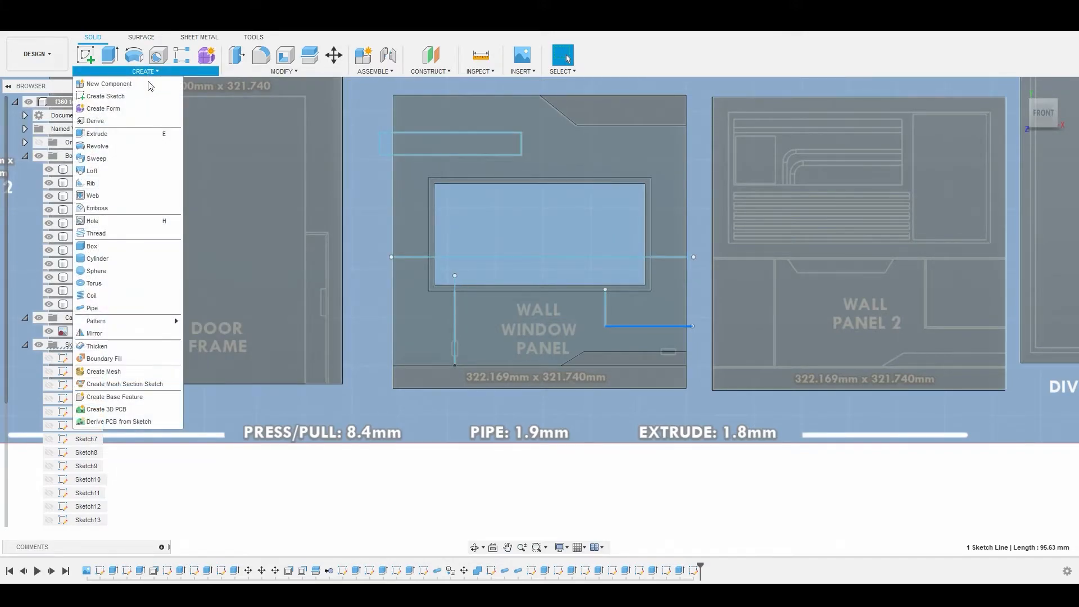
{"action": "left_click", "coordinate": [120, 309]}
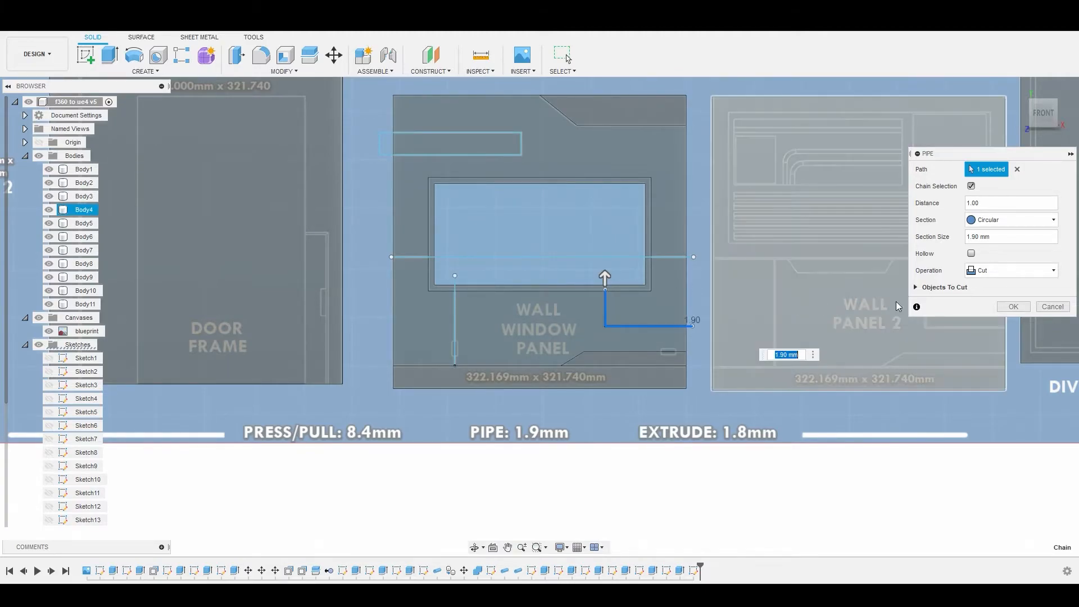
{"action": "left_click", "coordinate": [1018, 169]}
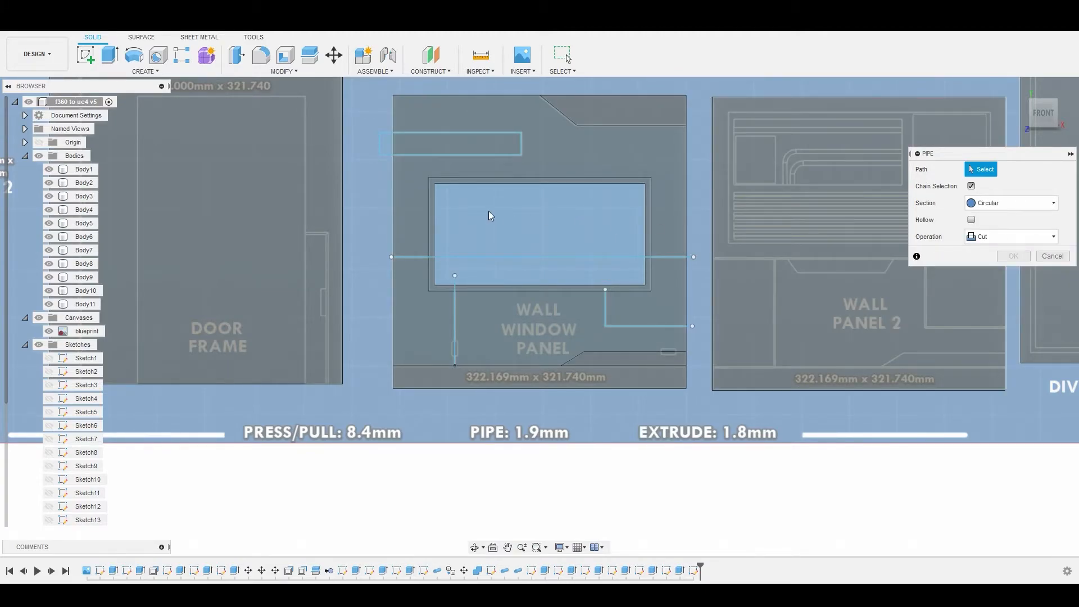
{"action": "left_click", "coordinate": [445, 258]}
{"action": "scroll", "coordinate": [446, 263], "scroll_direction": "up", "scroll_amount": 3}
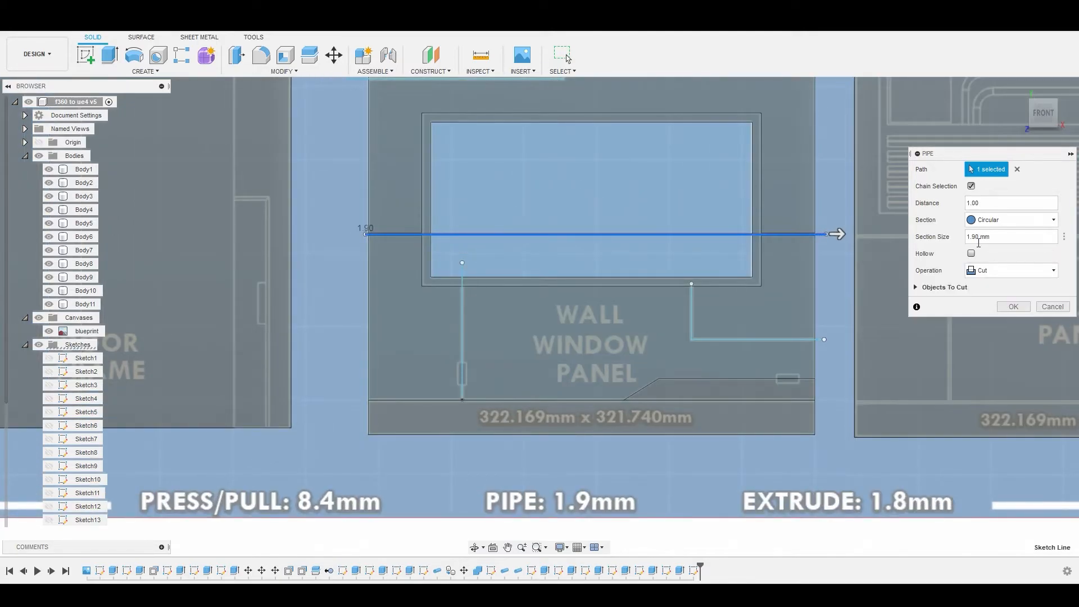
{"action": "left_click", "coordinate": [1011, 306]}
{"action": "scroll", "coordinate": [642, 275], "scroll_direction": "down", "scroll_amount": 5}
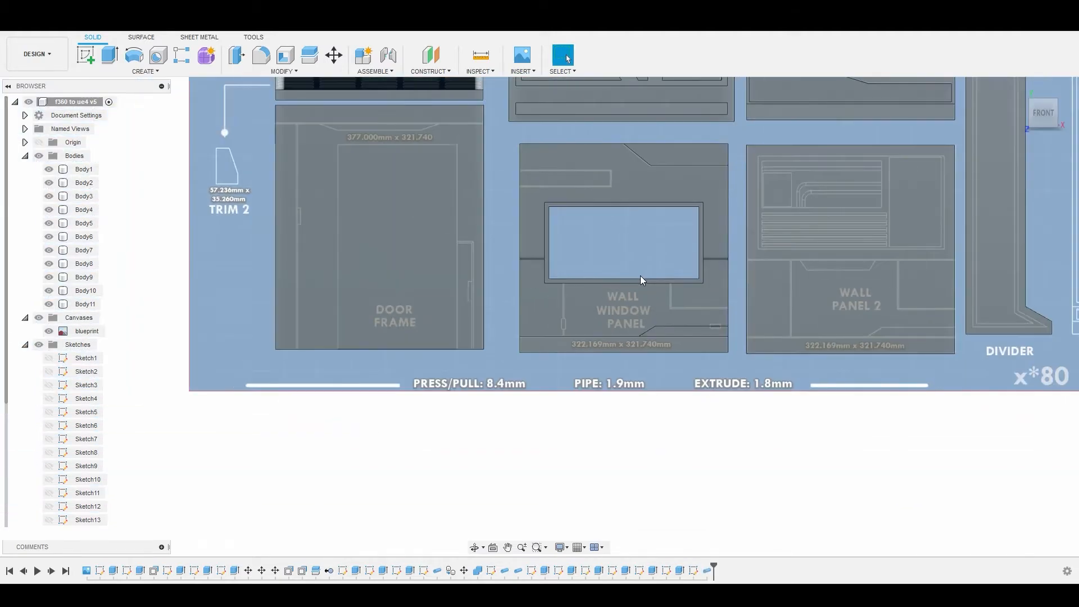
Step: Show the seam sketch again and cut a circular 1.90 mm Pipe groove along the bar rectangle above the window
{"action": "scroll", "coordinate": [92, 392], "scroll_direction": "down", "scroll_amount": 2}
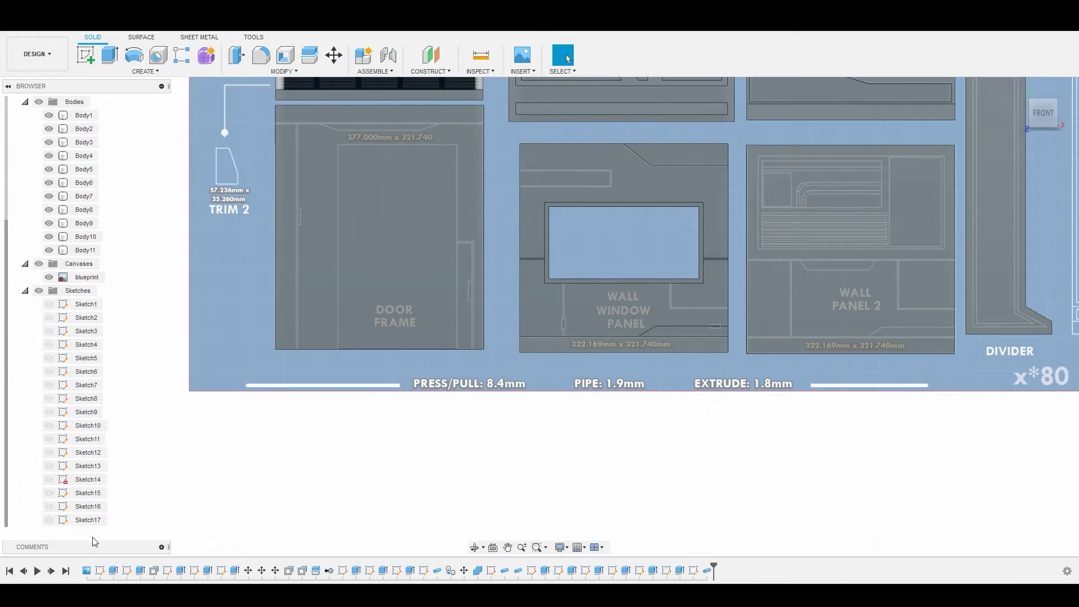
{"action": "left_click", "coordinate": [49, 520]}
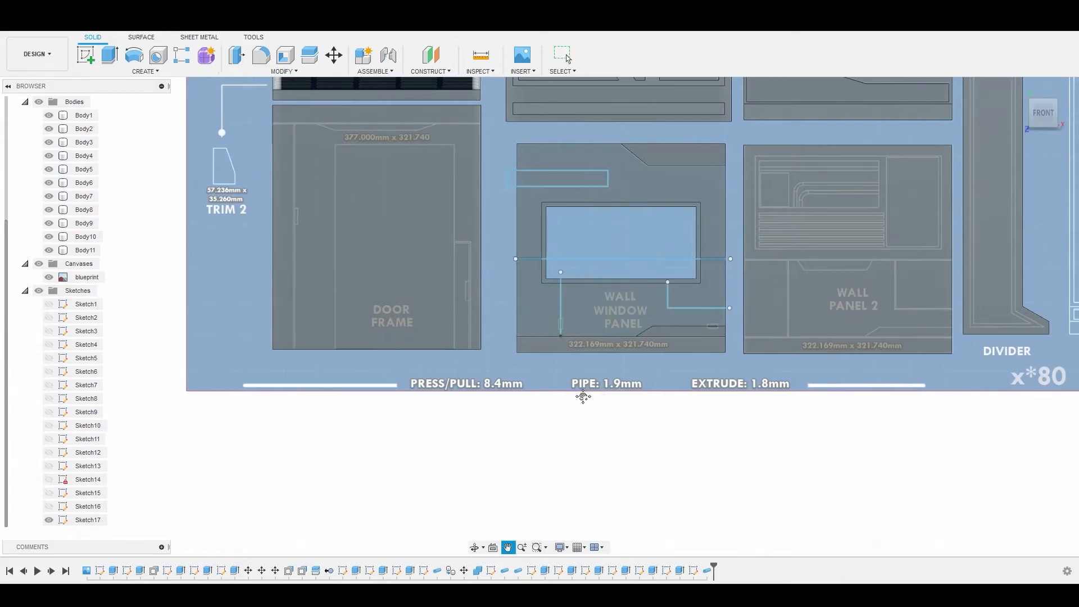
{"action": "scroll", "coordinate": [487, 355], "scroll_direction": "up", "scroll_amount": 3}
{"action": "scroll", "coordinate": [488, 356], "scroll_direction": "up", "scroll_amount": 2}
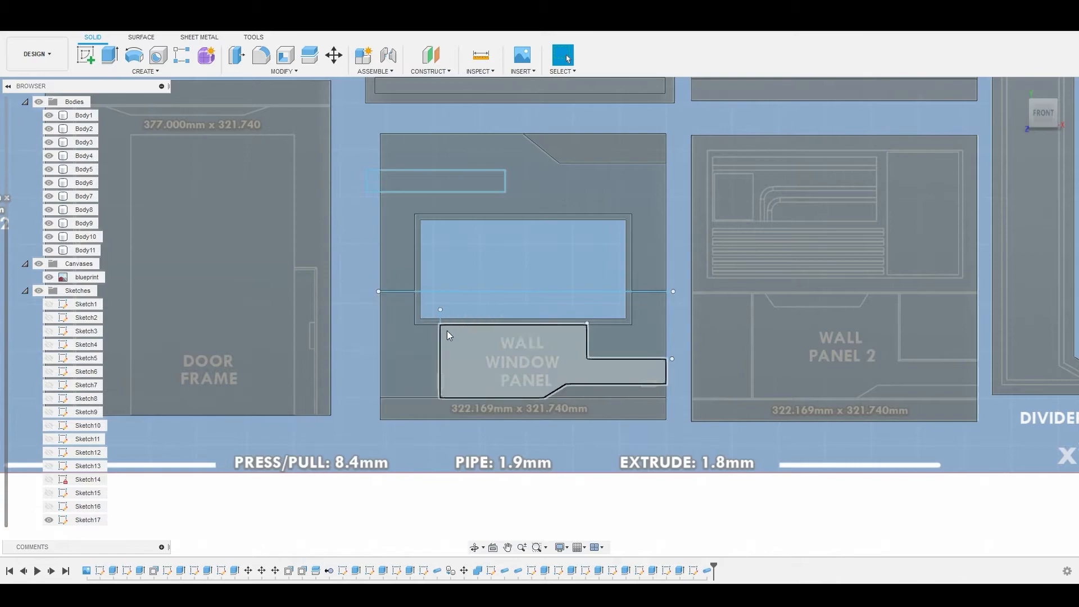
{"action": "right_click", "coordinate": [418, 456]}
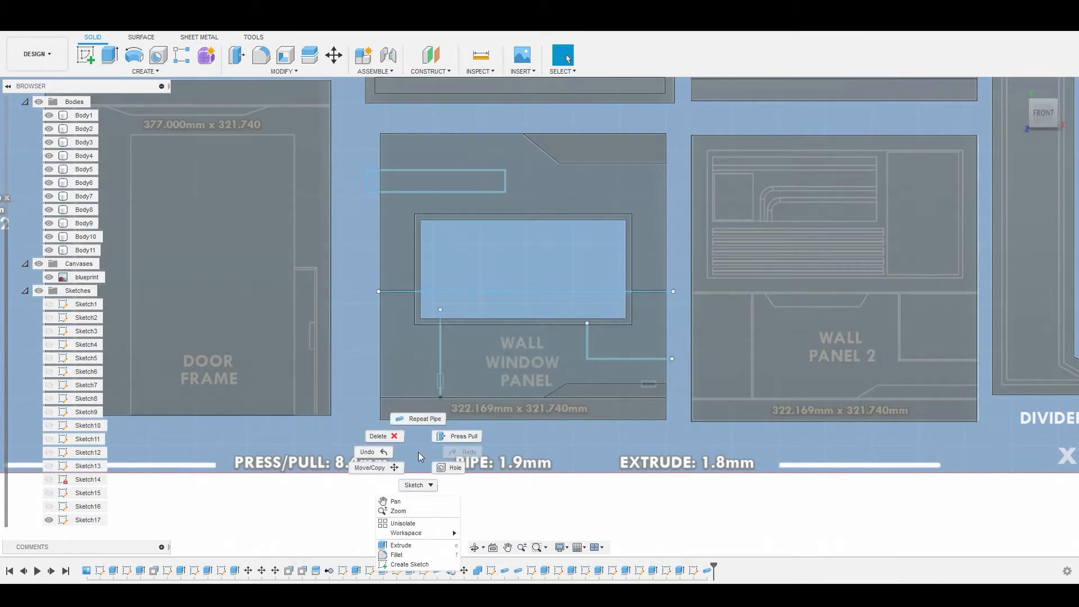
{"action": "left_click", "coordinate": [420, 419]}
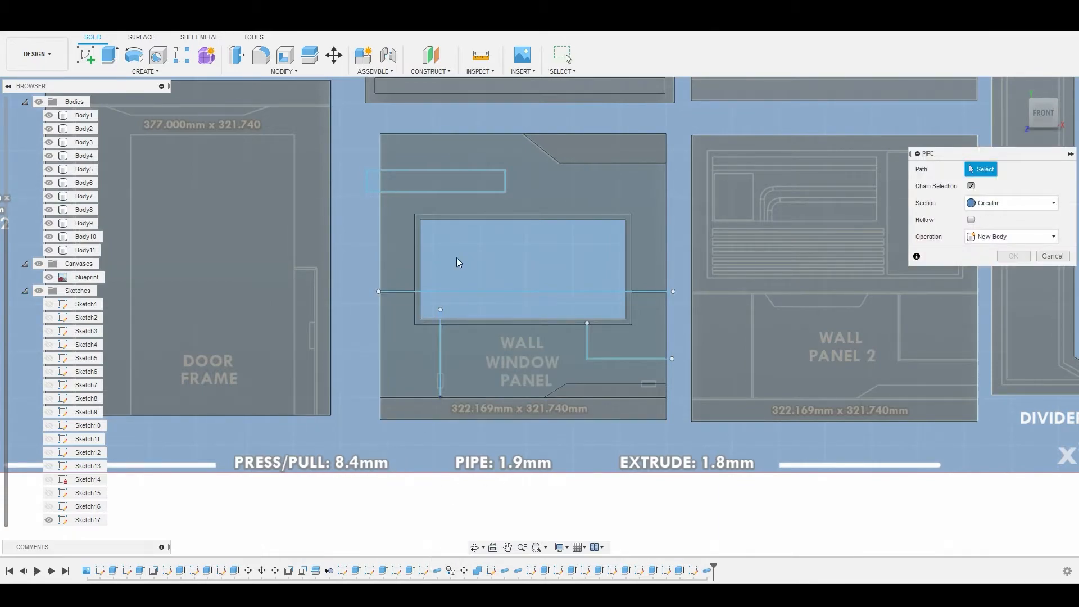
{"action": "left_click", "coordinate": [447, 194]}
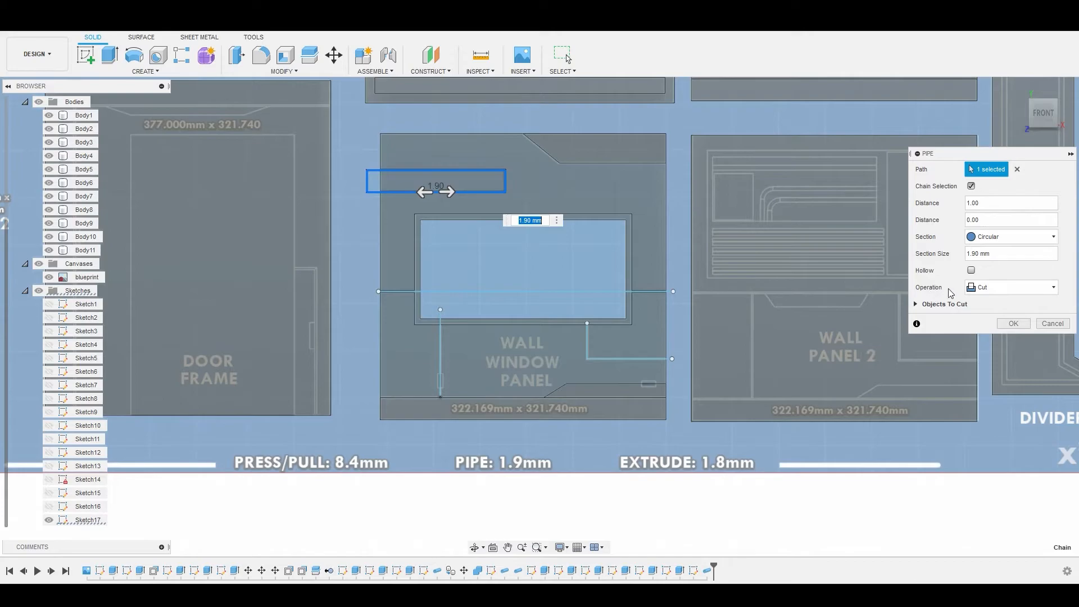
{"action": "left_click", "coordinate": [1012, 324]}
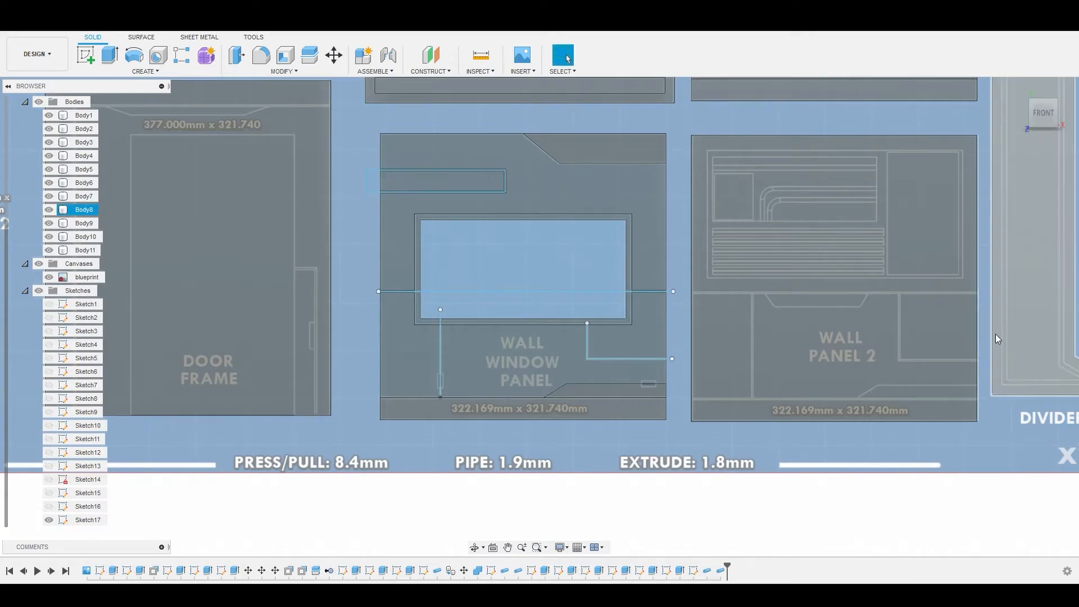
Step: Cut a circular 1.90 mm Pipe groove along the single vertical seam line below the window
{"action": "right_click", "coordinate": [584, 448]}
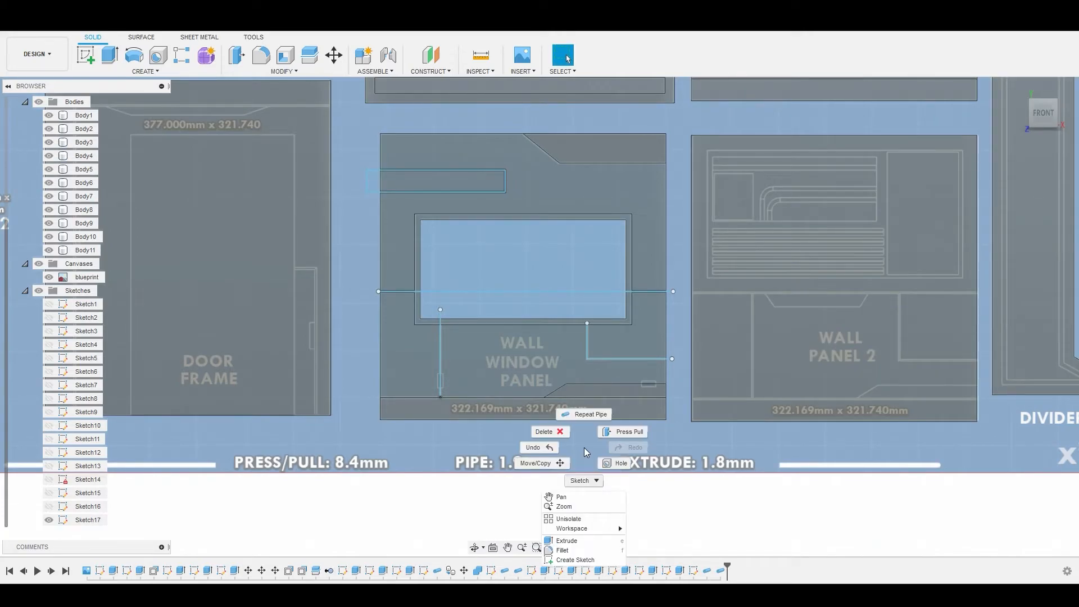
{"action": "left_click", "coordinate": [585, 415]}
{"action": "scroll", "coordinate": [449, 336], "scroll_direction": "up", "scroll_amount": 3}
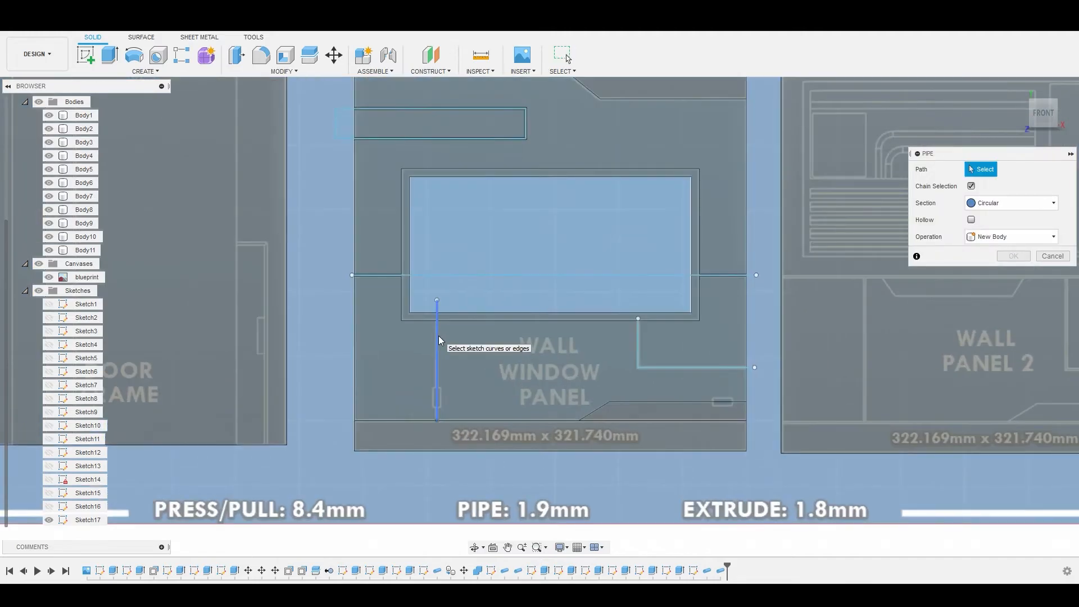
{"action": "left_click", "coordinate": [438, 341]}
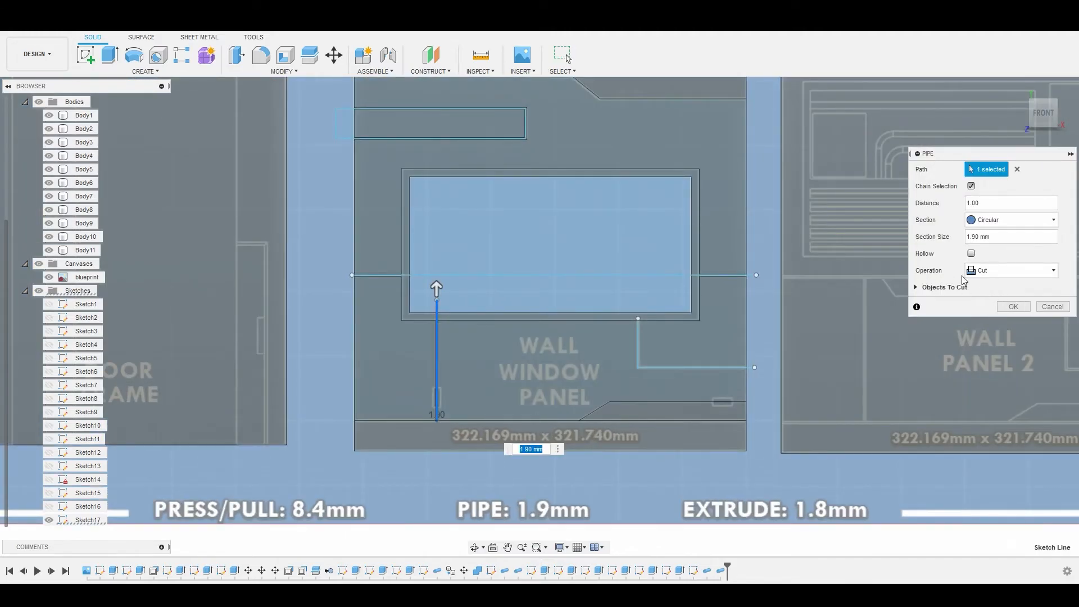
{"action": "left_click", "coordinate": [1021, 308]}
Step: Cut a circular 1.90 mm Pipe groove along the L-shaped seam below the window
{"action": "right_click", "coordinate": [639, 482]}
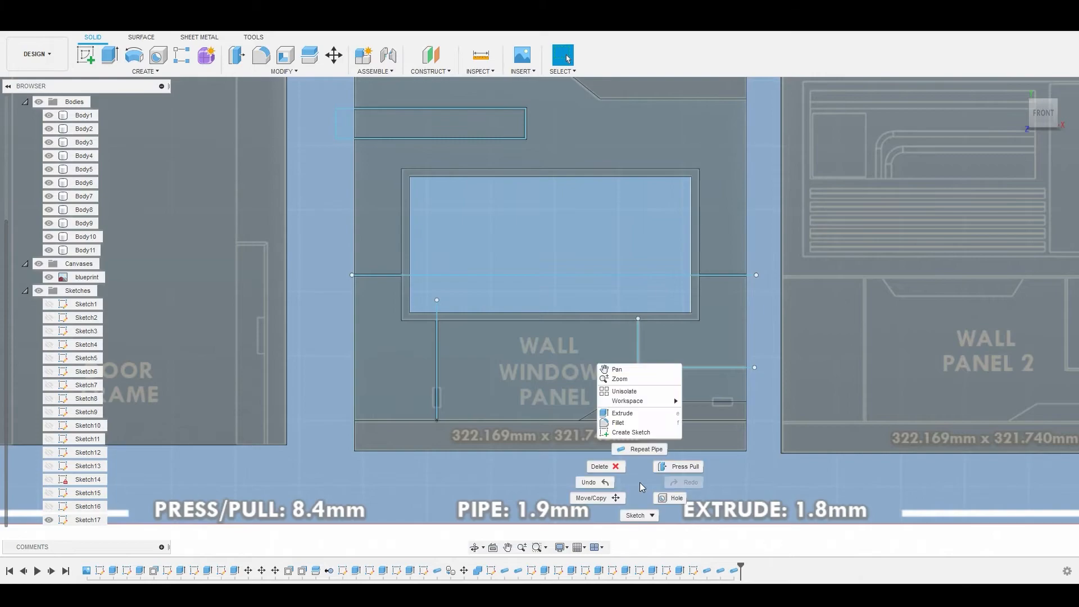
{"action": "left_click", "coordinate": [644, 450]}
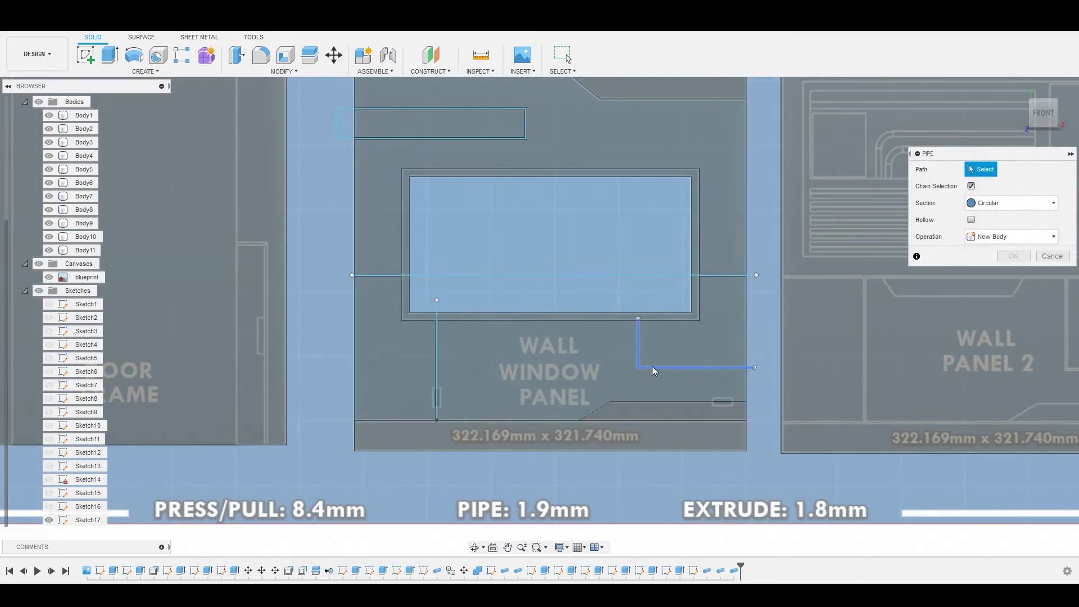
{"action": "left_click", "coordinate": [654, 368]}
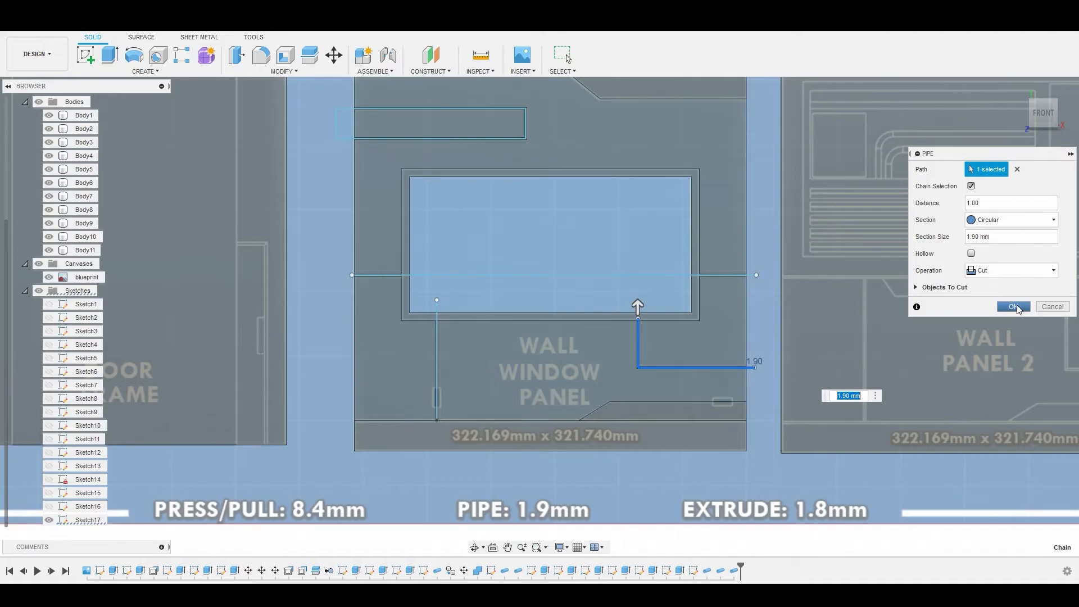
{"action": "left_click", "coordinate": [1016, 307]}
{"action": "scroll", "coordinate": [769, 331], "scroll_direction": "down", "scroll_amount": 3}
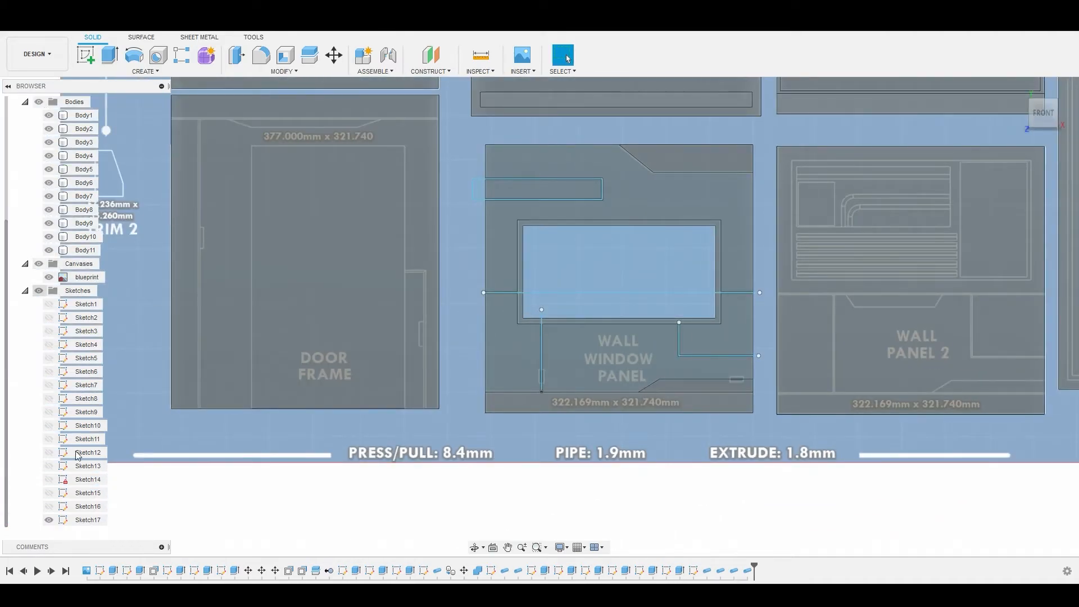
Step: Hide the seam sketch and the blueprint canvas, and inspect the window panel's grooves from an angle
{"action": "left_click", "coordinate": [48, 520]}
{"action": "left_click", "coordinate": [39, 263]}
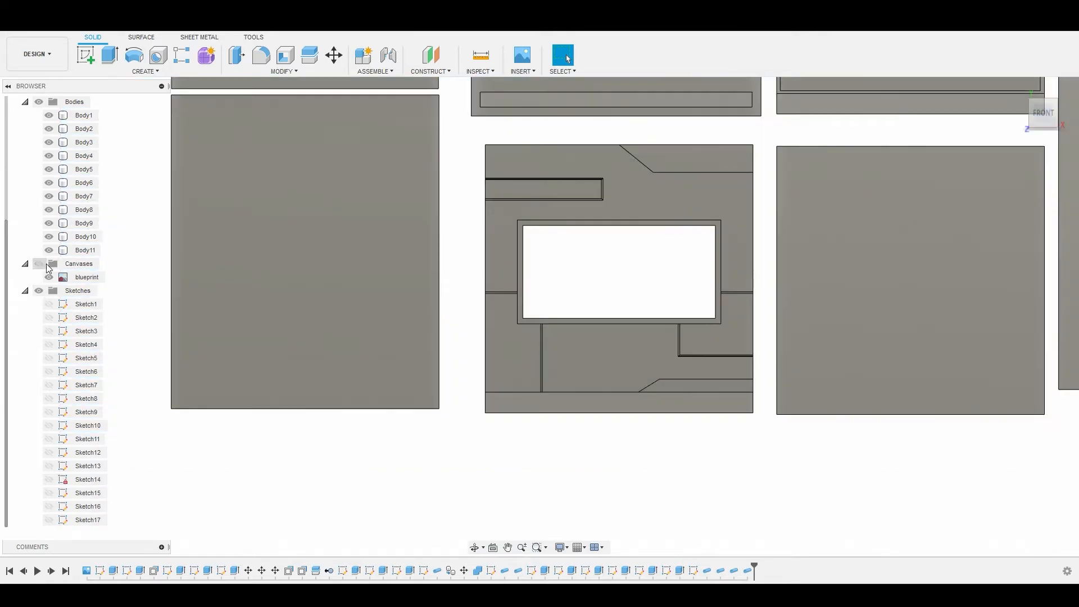
{"action": "middle_click_drag", "start_coordinate": [740, 436], "coordinate": [688, 445], "text": "shift"}
{"action": "scroll", "coordinate": [733, 366], "scroll_direction": "up", "scroll_amount": 4}
{"action": "middle_click_drag", "start_coordinate": [739, 299], "coordinate": [698, 426]}
{"action": "scroll", "coordinate": [537, 235], "scroll_direction": "down", "scroll_amount": 1}
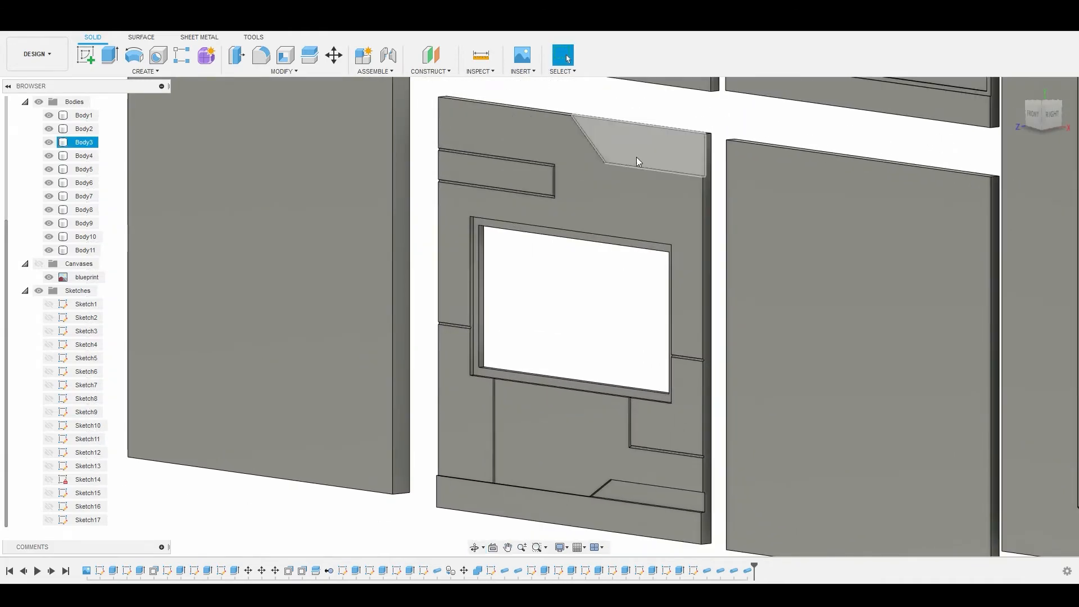
{"action": "scroll", "coordinate": [614, 369], "scroll_direction": "down", "scroll_amount": 2}
{"action": "mouse_move", "coordinate": [642, 427]}
{"action": "middle_mouse_down", "text": "shift"}
{"action": "mouse_move", "coordinate": [694, 424]}
{"action": "mouse_move", "coordinate": [696, 400]}
{"action": "mouse_move", "coordinate": [680, 396]}
{"action": "mouse_move", "coordinate": [643, 428]}
{"action": "middle_mouse_up", "text": "shift"}
{"action": "scroll", "coordinate": [642, 452], "scroll_direction": "up", "scroll_amount": 5}
{"action": "scroll", "coordinate": [583, 295], "scroll_direction": "down", "scroll_amount": 5}
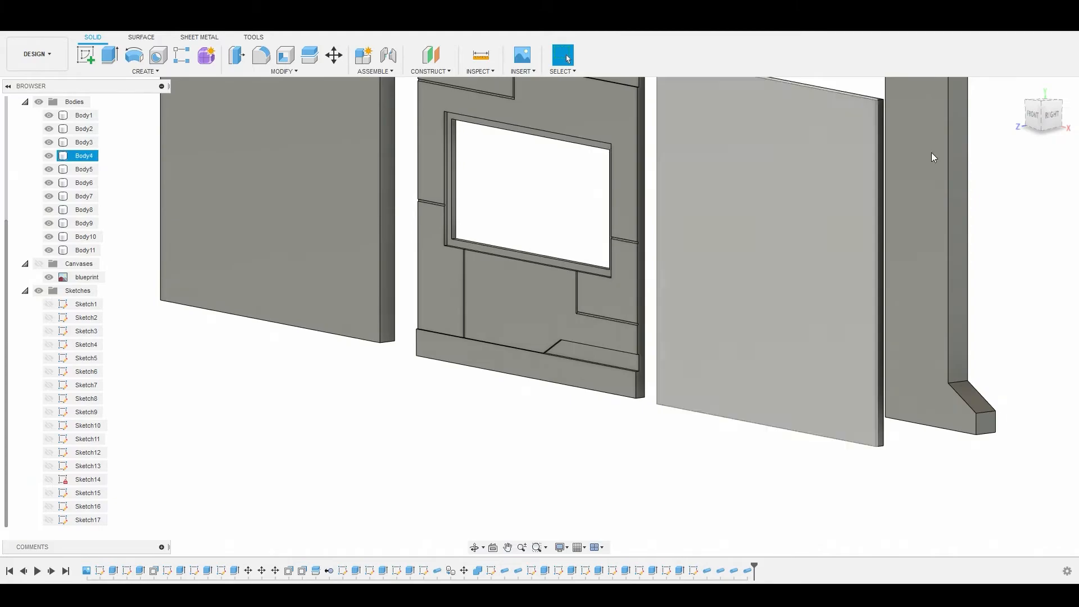
Step: Show the blueprint canvas and start a new sketch on the window panel's front face below the window
{"action": "left_click", "coordinate": [1035, 109]}
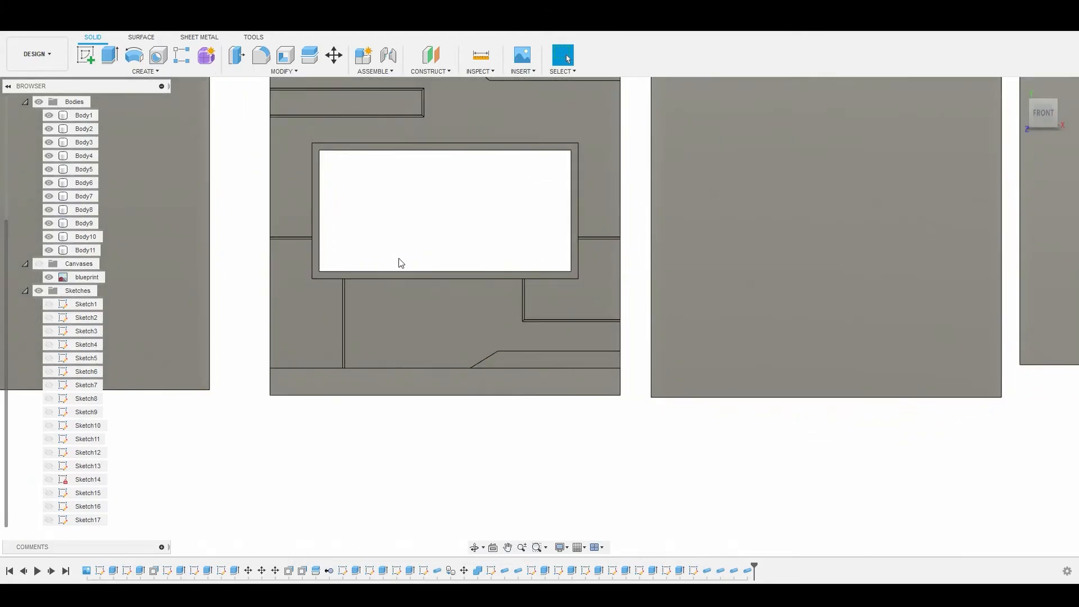
{"action": "left_click", "coordinate": [39, 262]}
{"action": "scroll", "coordinate": [433, 351], "scroll_direction": "up", "scroll_amount": 2}
{"action": "left_click", "coordinate": [360, 323]}
{"action": "left_click", "coordinate": [90, 54]}
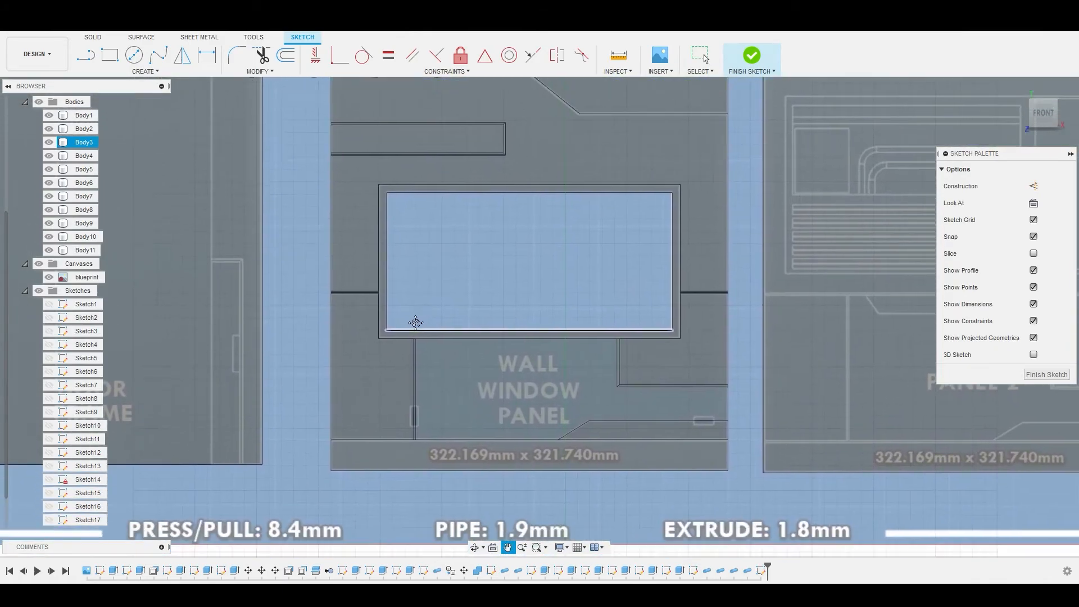
Step: Draw a two-point rectangle over the small blueprint slot on the vertical seam below the window
{"action": "left_click", "coordinate": [109, 55]}
{"action": "scroll", "coordinate": [406, 398], "scroll_direction": "up", "scroll_amount": 10}
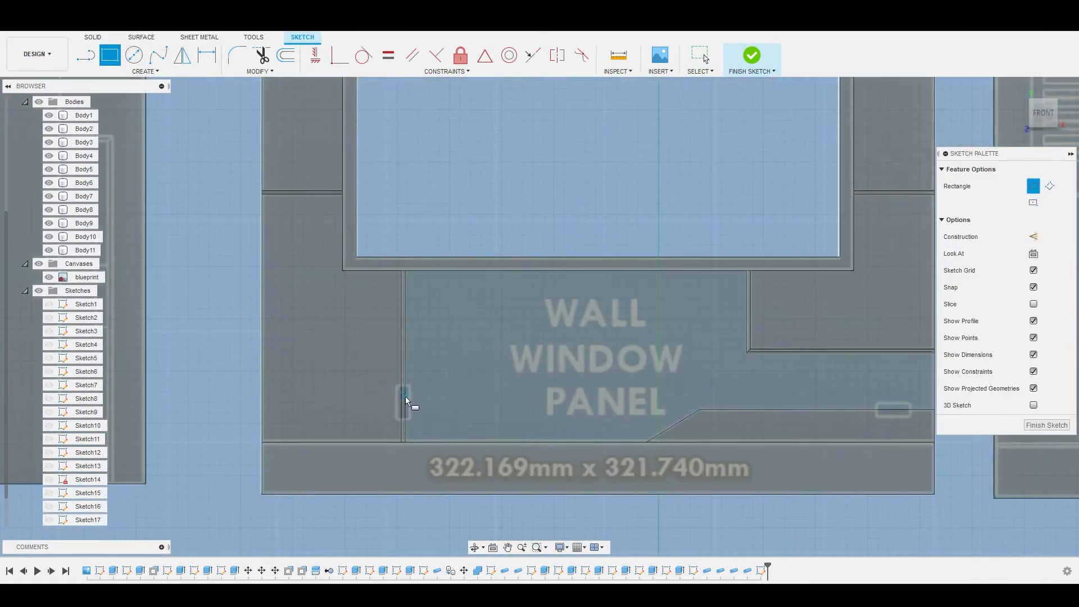
{"action": "left_click", "coordinate": [390, 306]}
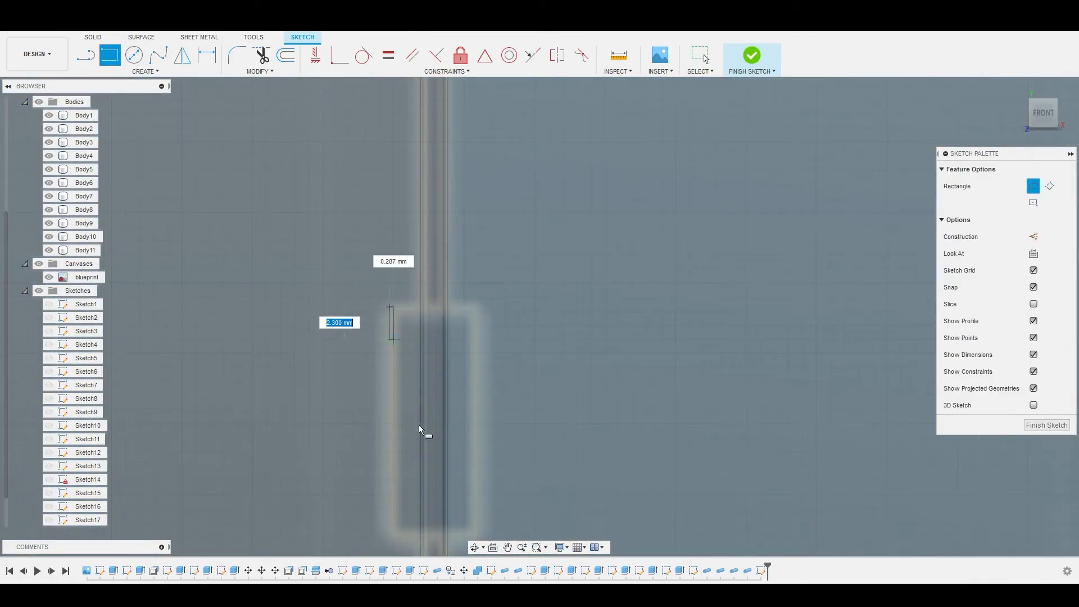
{"action": "middle_click_drag", "start_coordinate": [482, 539], "coordinate": [487, 441]}
{"action": "left_click", "coordinate": [488, 420]}
{"action": "scroll", "coordinate": [483, 389], "scroll_direction": "down", "scroll_amount": 5}
{"action": "scroll", "coordinate": [633, 400], "scroll_direction": "down", "scroll_amount": 3}
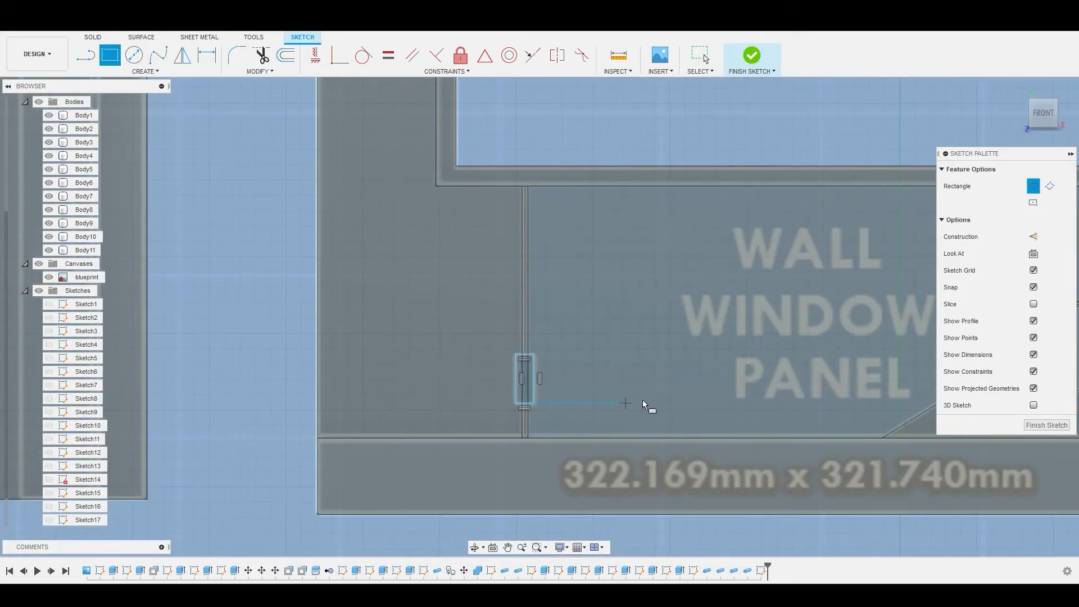
Step: Draw a two-point rectangle over the small blueprint slot on the recessed corner's upper edge, near the panel's lower-right corner
{"action": "middle_click_drag", "start_coordinate": [655, 403], "coordinate": [239, 342]}
{"action": "middle_click_drag", "start_coordinate": [561, 319], "coordinate": [268, 316]}
{"action": "scroll", "coordinate": [506, 319], "scroll_direction": "up", "scroll_amount": 4}
{"action": "scroll", "coordinate": [505, 319], "scroll_direction": "up", "scroll_amount": 4}
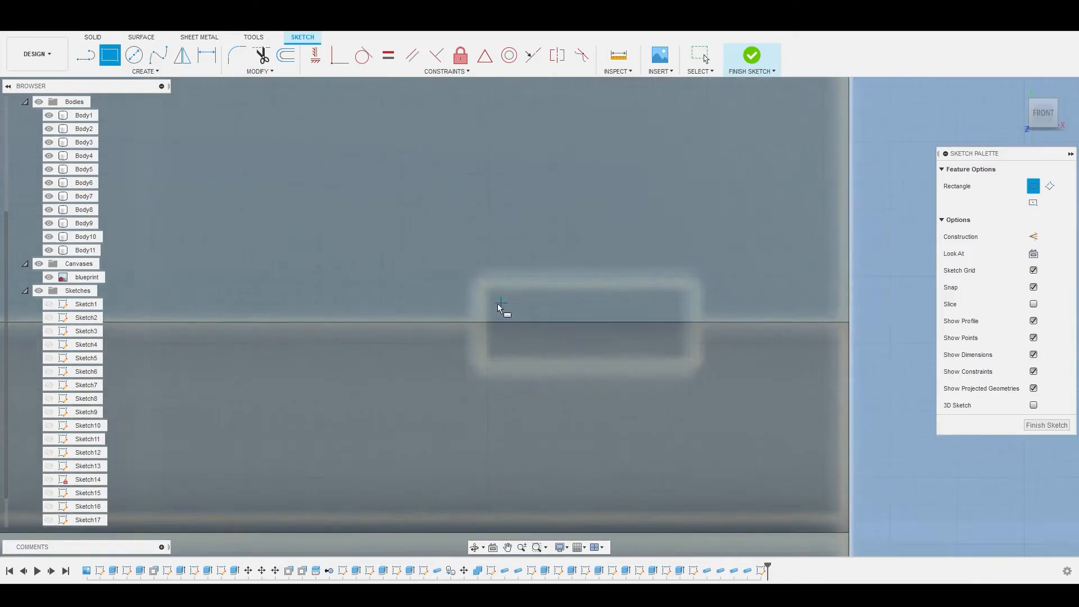
{"action": "left_click", "coordinate": [474, 279]}
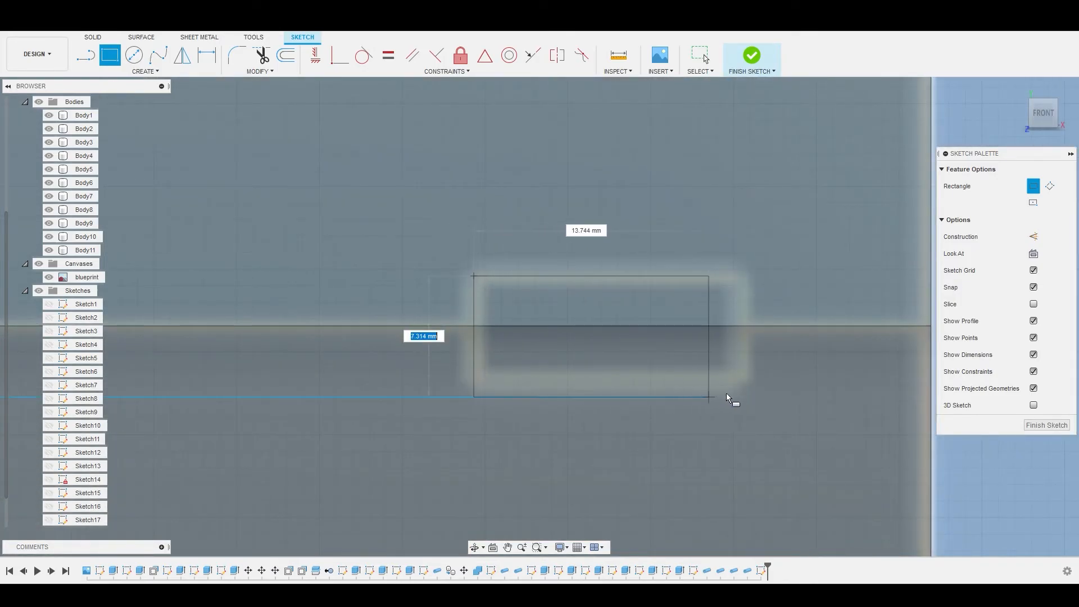
{"action": "left_click", "coordinate": [741, 384]}
{"action": "right_click", "coordinate": [723, 361]}
{"action": "left_click", "coordinate": [755, 363]}
{"action": "scroll", "coordinate": [610, 349], "scroll_direction": "down", "scroll_amount": 3}
{"action": "scroll", "coordinate": [590, 341], "scroll_direction": "up", "scroll_amount": 3}
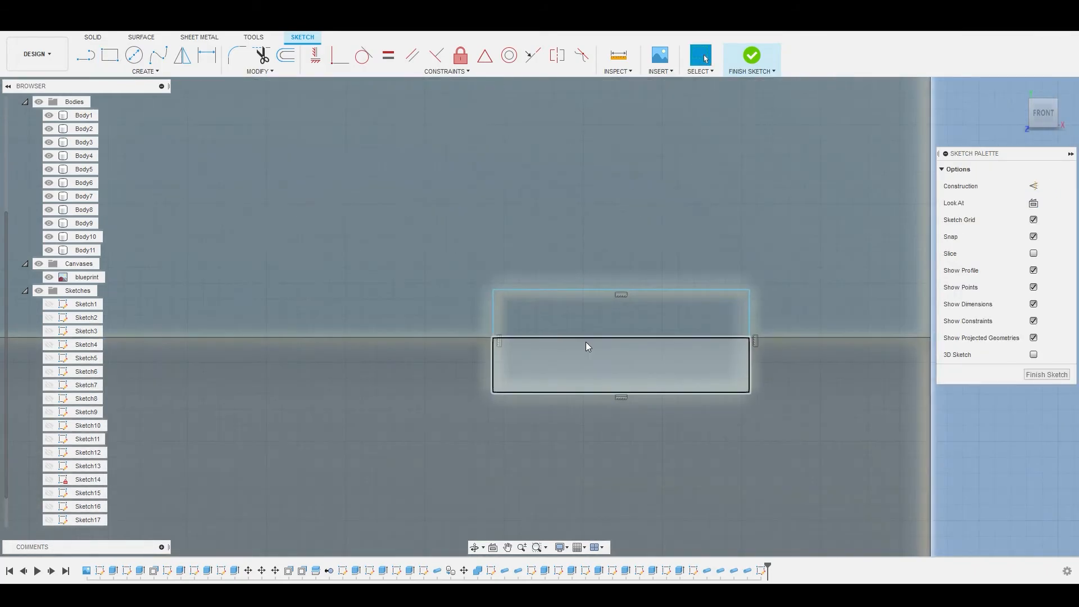
Step: Extrude both small slot rectangles, on the vertical seam and on the recessed corner's upper edge, as a -1.8 mm cut into the window panel
{"action": "left_click", "coordinate": [571, 329]}
{"action": "left_click", "coordinate": [563, 361], "text": "ctrl"}
{"action": "scroll", "coordinate": [529, 365], "scroll_direction": "down", "scroll_amount": 3}
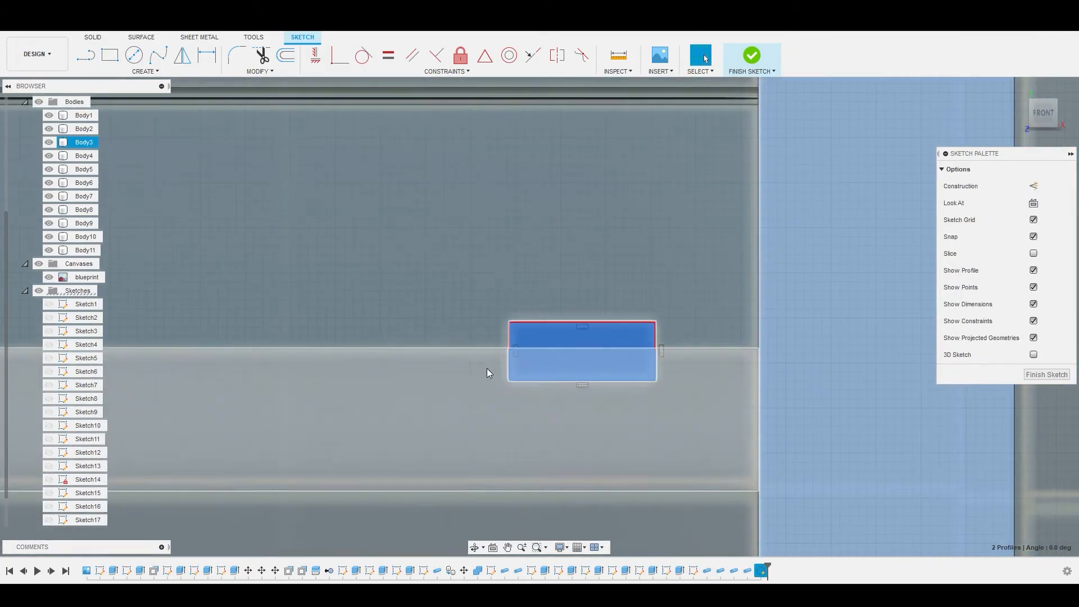
{"action": "scroll", "coordinate": [461, 366], "scroll_direction": "down", "scroll_amount": 4}
{"action": "middle_click_drag", "start_coordinate": [307, 363], "coordinate": [786, 320]}
{"action": "middle_click_drag", "start_coordinate": [498, 304], "coordinate": [734, 308]}
{"action": "scroll", "coordinate": [472, 311], "scroll_direction": "up", "scroll_amount": 3}
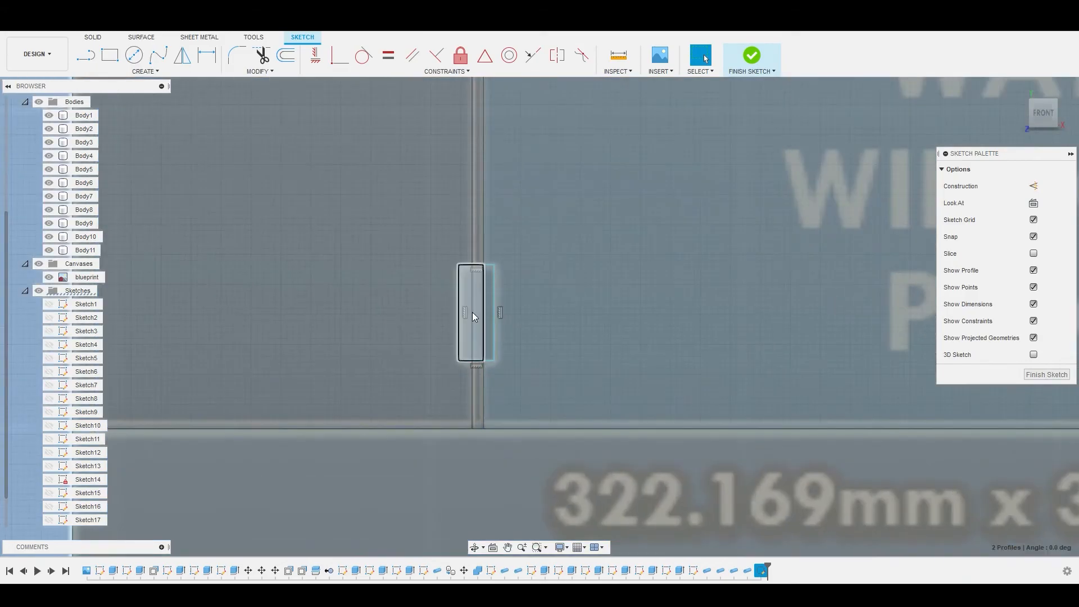
{"action": "scroll", "coordinate": [472, 312], "scroll_direction": "up", "scroll_amount": 2}
{"action": "left_click", "coordinate": [500, 311]}
{"action": "left_click", "coordinate": [470, 296], "text": "ctrl"}
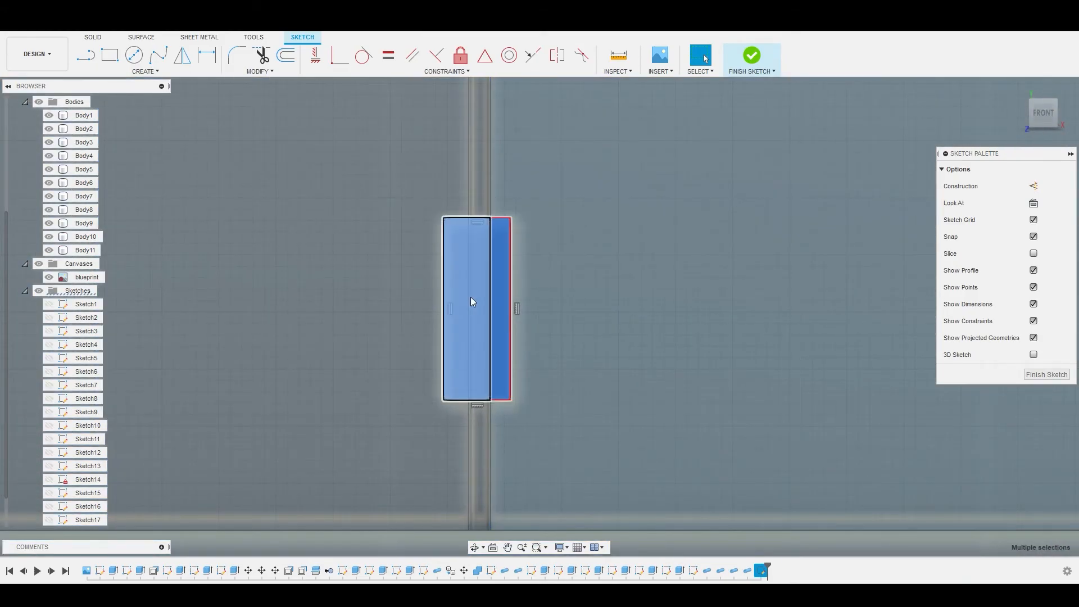
{"action": "right_click", "coordinate": [470, 297]}
{"action": "left_click", "coordinate": [509, 281]}
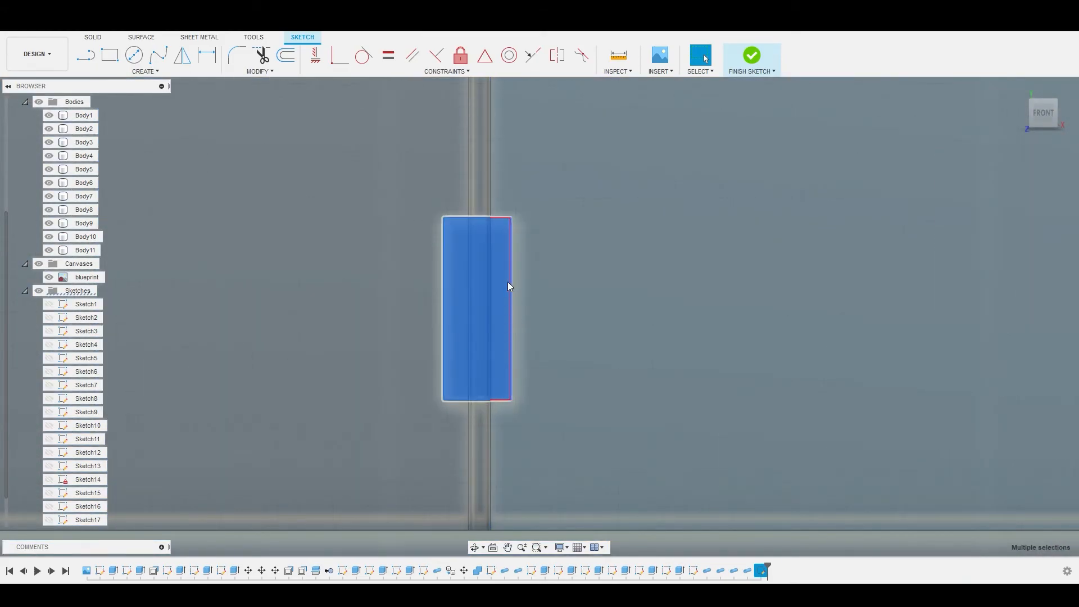
{"action": "scroll", "coordinate": [481, 291], "scroll_direction": "down", "scroll_amount": 4}
{"action": "middle_click_drag", "start_coordinate": [588, 277], "coordinate": [419, 287], "text": "shift"}
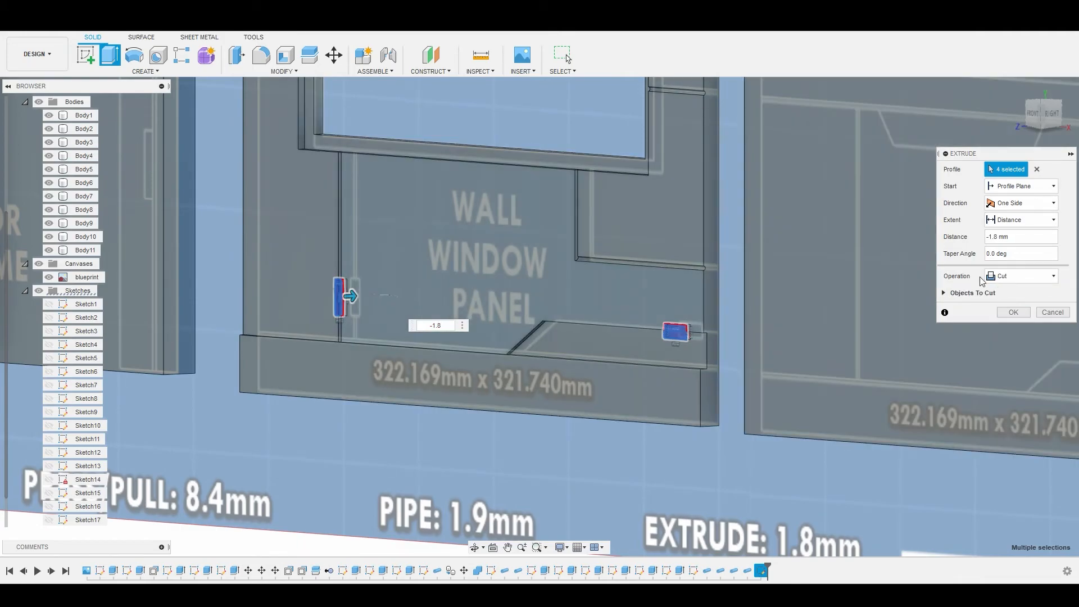
{"action": "left_click", "coordinate": [1013, 312]}
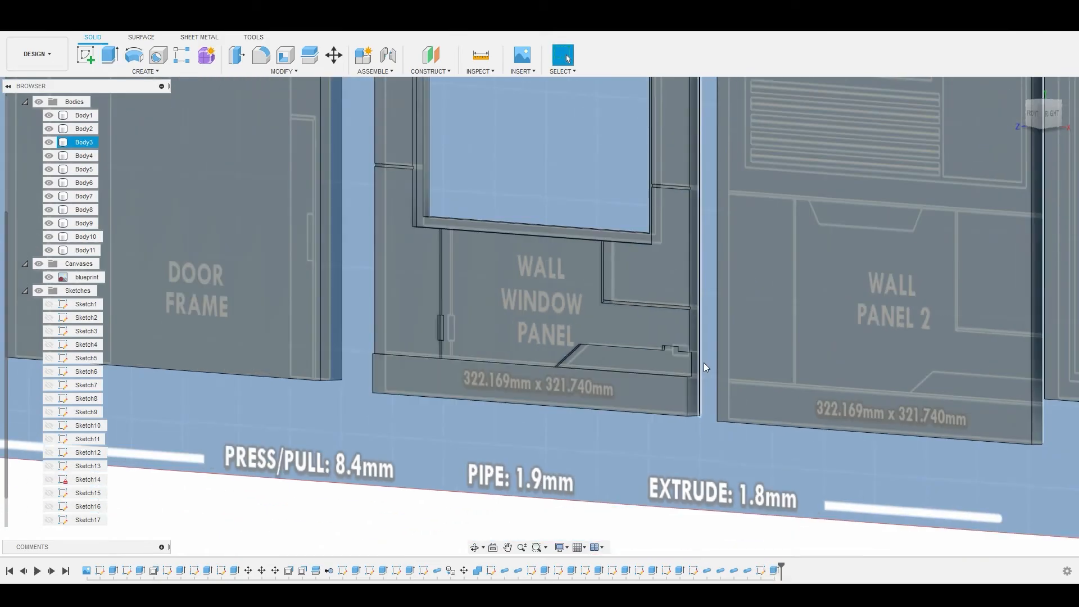
Step: Edit the small slots' extrude feature and deepen the cut to about -2.5 mm so it goes below the recessed corner's surface
{"action": "scroll", "coordinate": [691, 365], "scroll_direction": "up", "scroll_amount": 5}
{"action": "middle_click_drag", "start_coordinate": [702, 368], "coordinate": [601, 362], "text": "shift"}
{"action": "scroll", "coordinate": [629, 348], "scroll_direction": "down", "scroll_amount": 5}
{"action": "scroll", "coordinate": [635, 347], "scroll_direction": "up", "scroll_amount": 5}
{"action": "scroll", "coordinate": [629, 335], "scroll_direction": "down", "scroll_amount": 5}
{"action": "scroll", "coordinate": [601, 362], "scroll_direction": "up", "scroll_amount": 4}
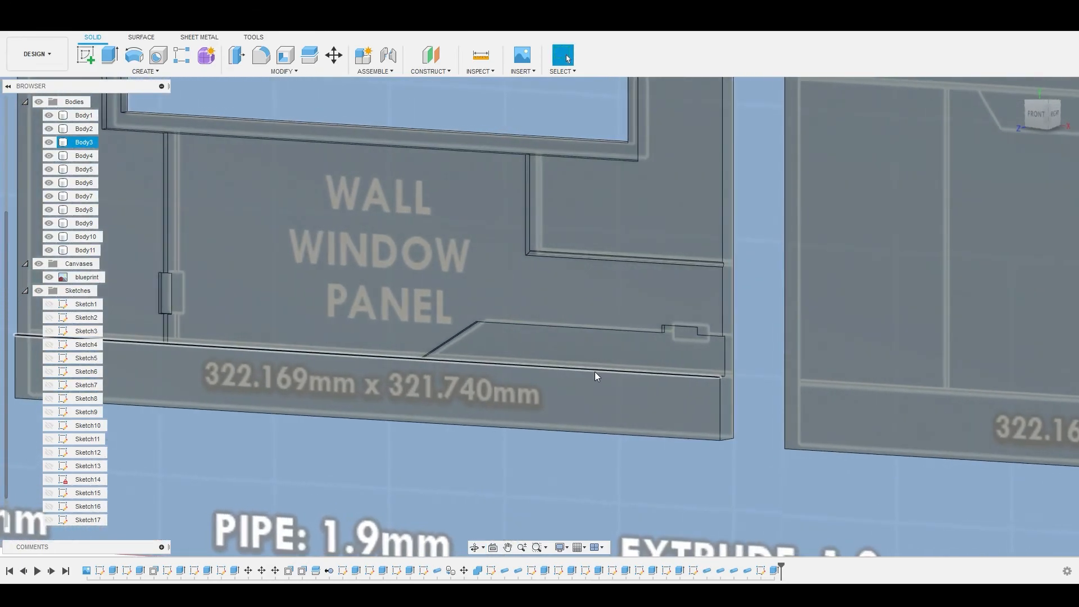
{"action": "scroll", "coordinate": [592, 372], "scroll_direction": "down", "scroll_amount": 3}
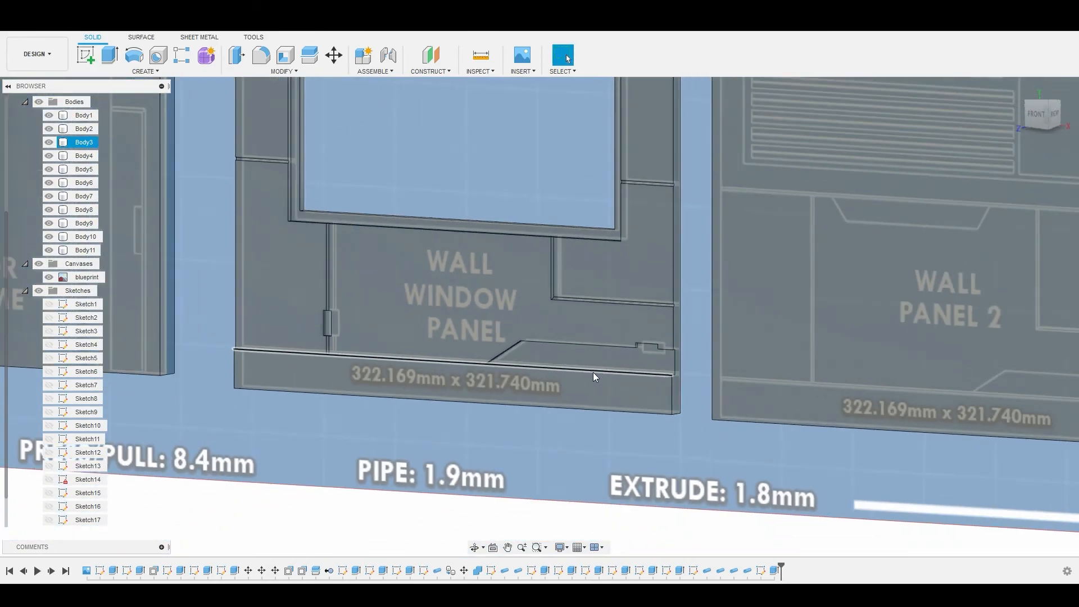
{"action": "left_click", "coordinate": [774, 572]}
{"action": "right_click", "coordinate": [774, 572]}
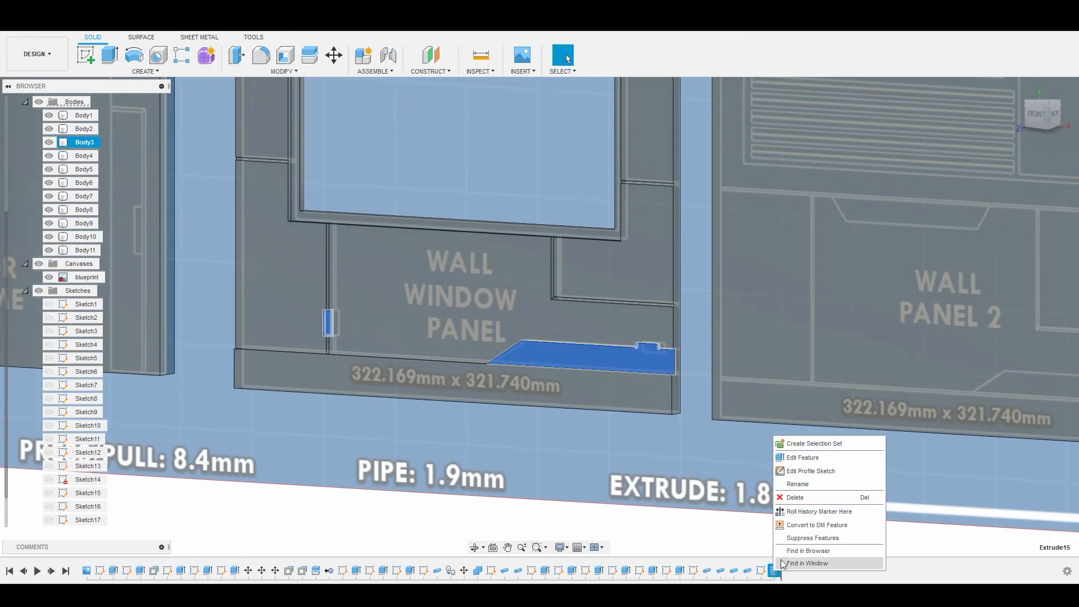
{"action": "left_click", "coordinate": [808, 456]}
{"action": "middle_click_drag", "start_coordinate": [646, 337], "coordinate": [515, 356], "text": "shift"}
{"action": "scroll", "coordinate": [470, 294], "scroll_direction": "up", "scroll_amount": 3}
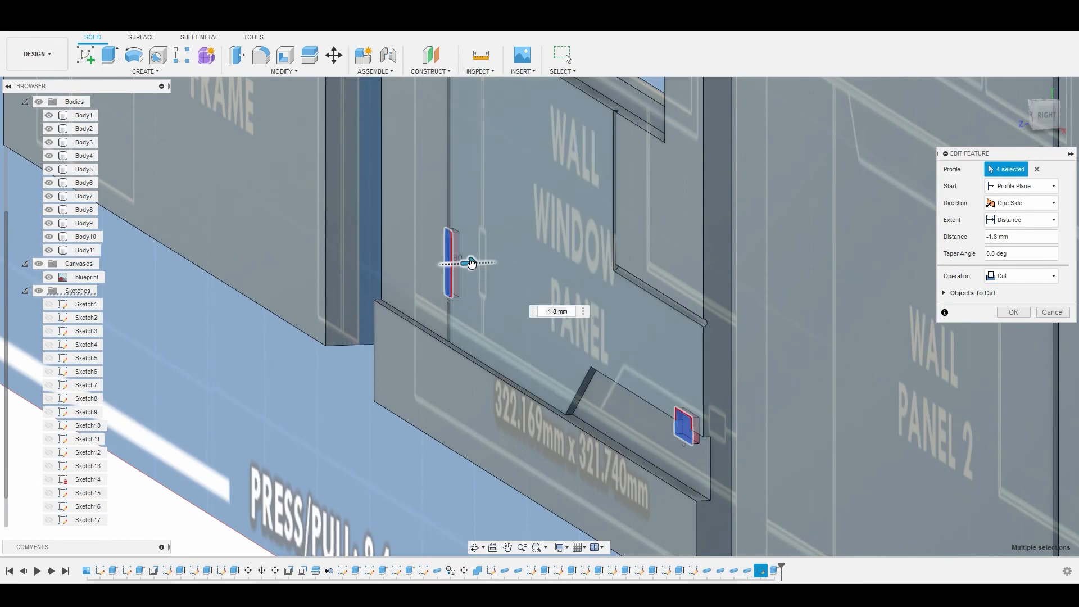
{"action": "left_click_drag", "start_coordinate": [472, 260], "coordinate": [475, 263]}
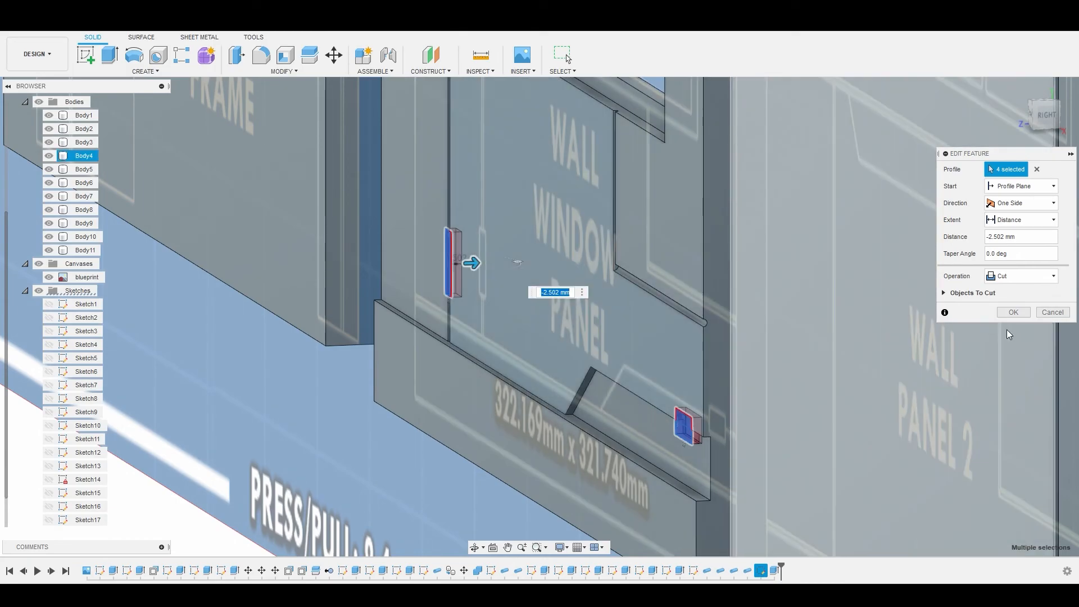
{"action": "left_click", "coordinate": [1014, 313]}
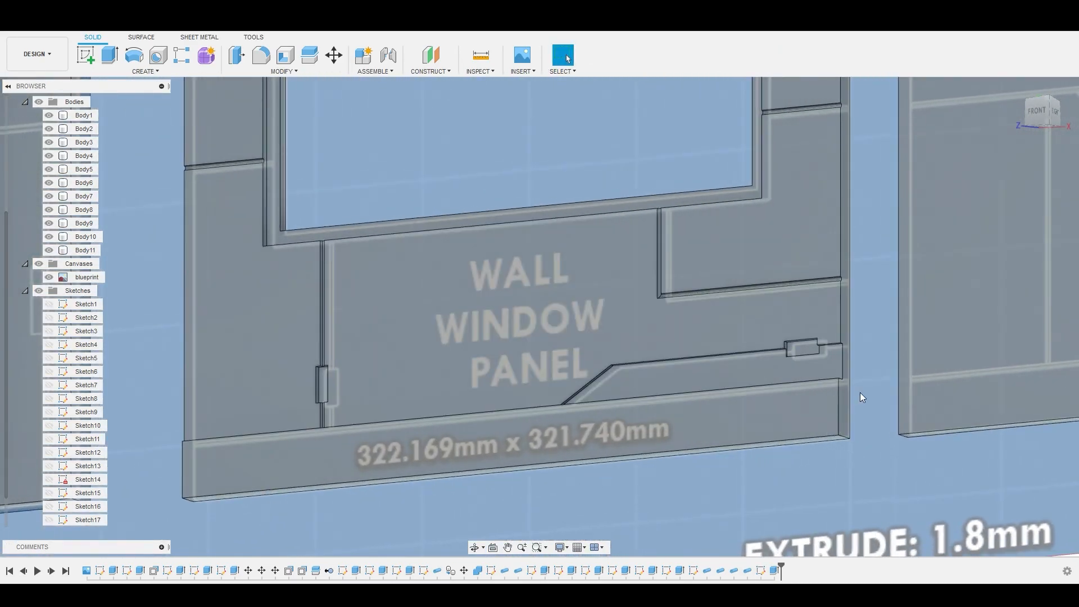
Step: Examine the deepened slots on the window panel up close, and compare the panel with the blueprint from the front
{"action": "scroll", "coordinate": [838, 380], "scroll_direction": "up", "scroll_amount": 3}
{"action": "middle_click_drag", "start_coordinate": [838, 380], "coordinate": [731, 355], "text": "shift"}
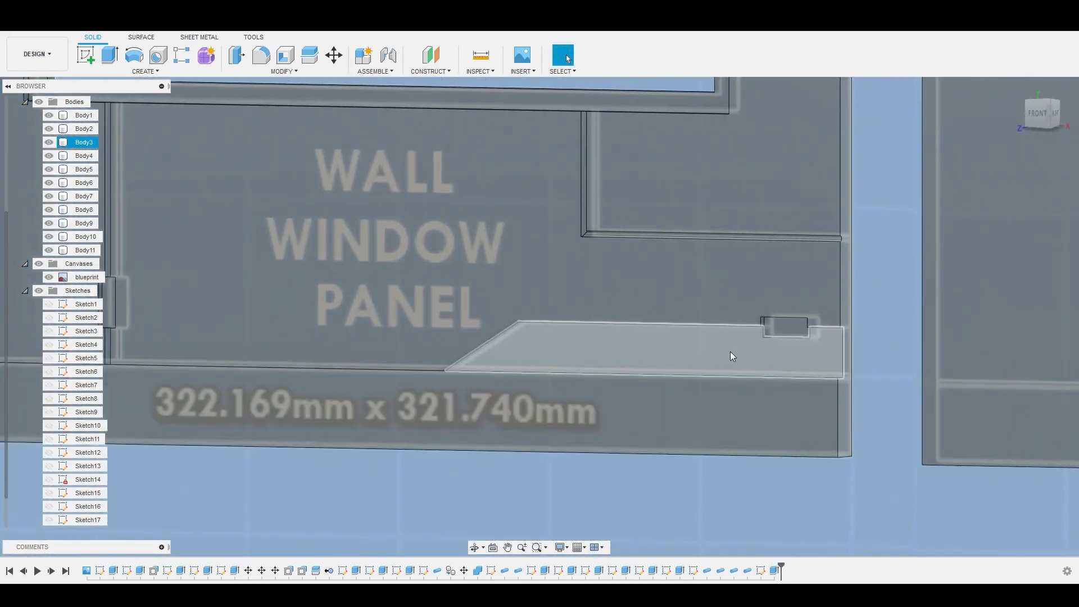
{"action": "scroll", "coordinate": [690, 357], "scroll_direction": "down", "scroll_amount": 10}
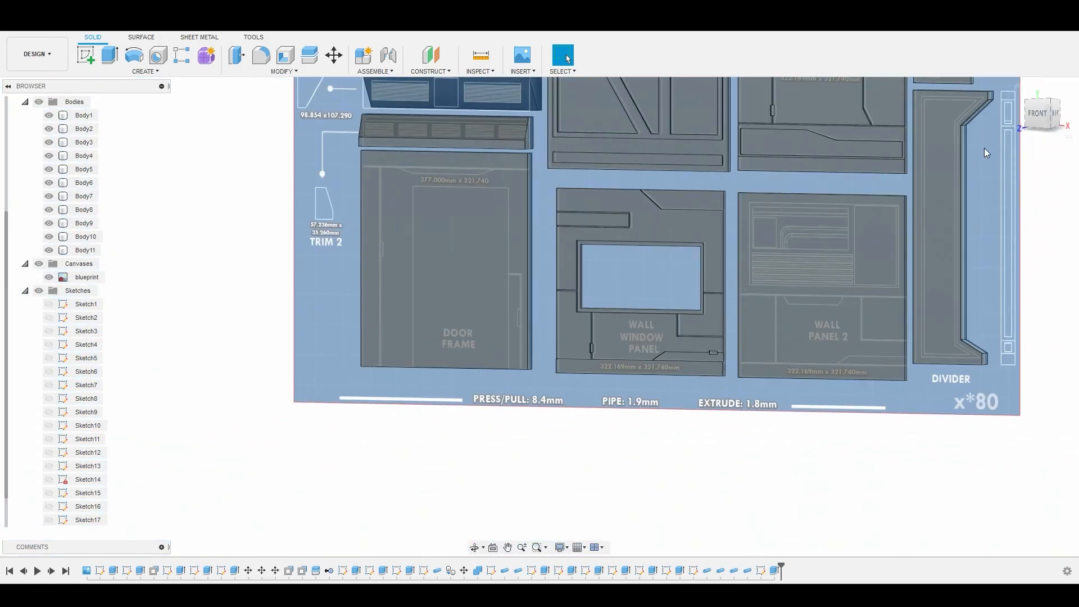
{"action": "left_click", "coordinate": [1032, 115]}
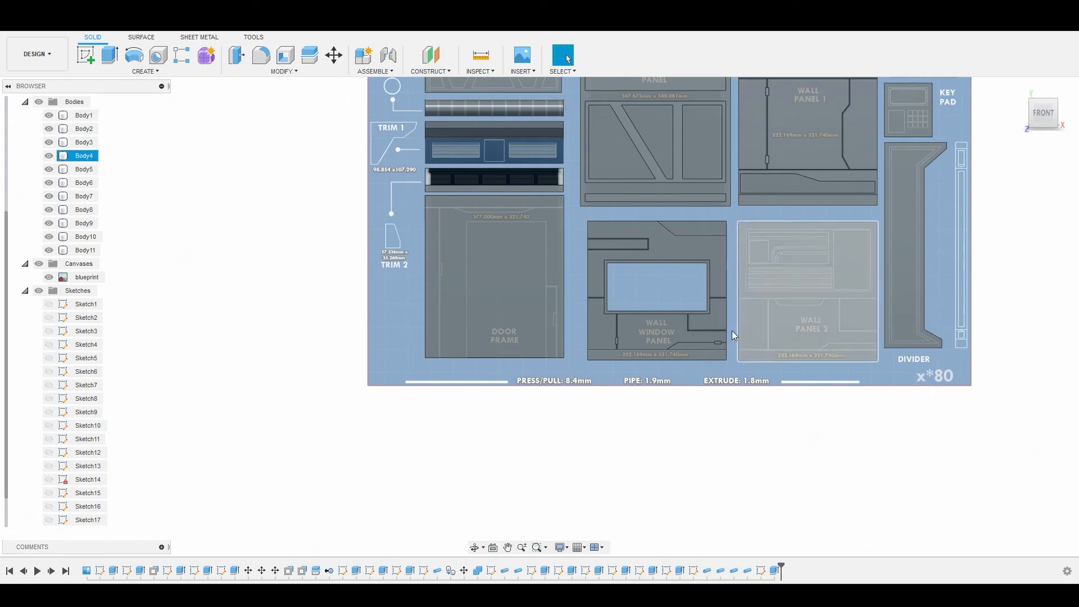
{"action": "scroll", "coordinate": [739, 403], "scroll_direction": "up", "scroll_amount": 5}
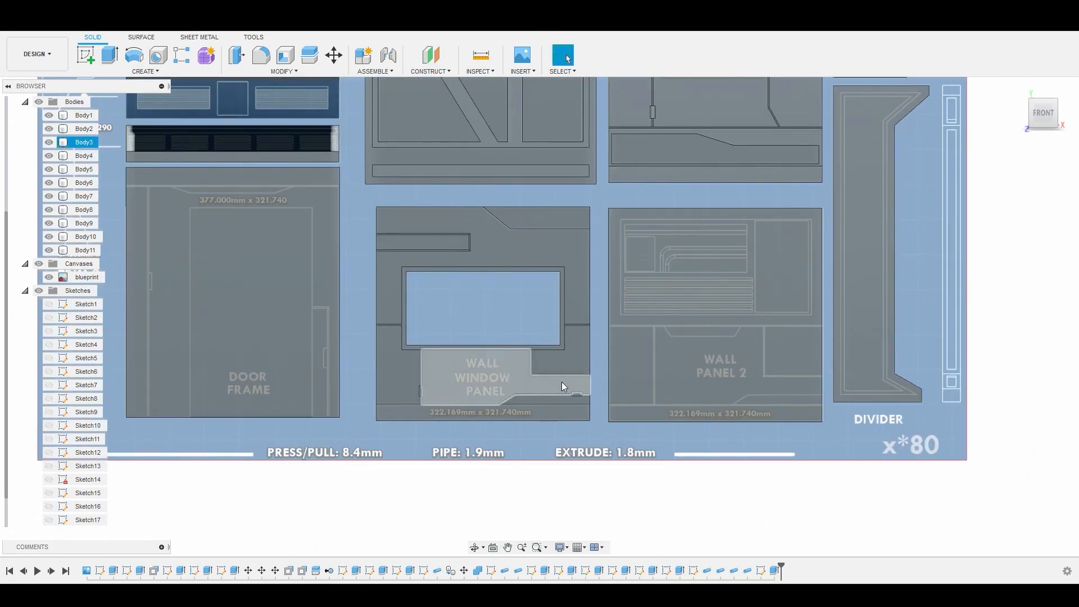
{"action": "scroll", "coordinate": [559, 380], "scroll_direction": "up", "scroll_amount": 3}
{"action": "scroll", "coordinate": [565, 428], "scroll_direction": "down", "scroll_amount": 1}
{"action": "scroll", "coordinate": [564, 427], "scroll_direction": "down", "scroll_amount": 3}
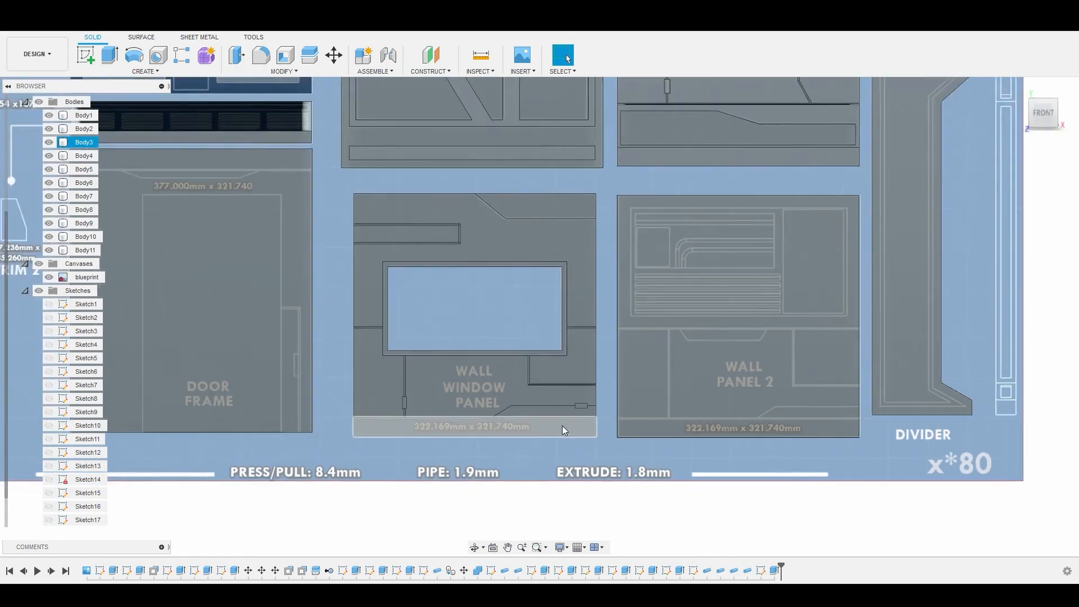